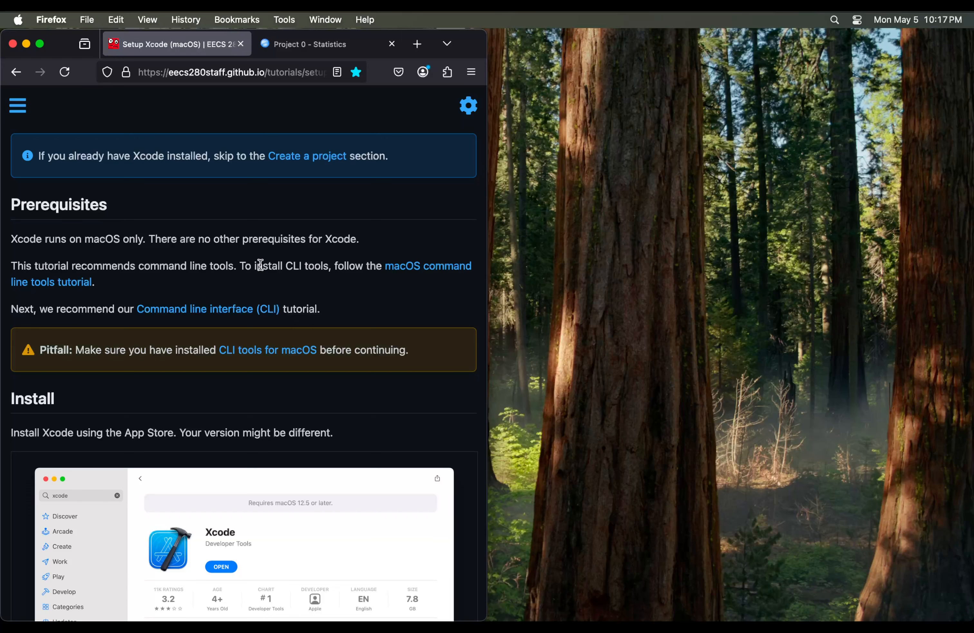
# Open the macOS command line tools tutorial and launch Terminal, placing its window beside the browser
pyautogui.click(406, 270)
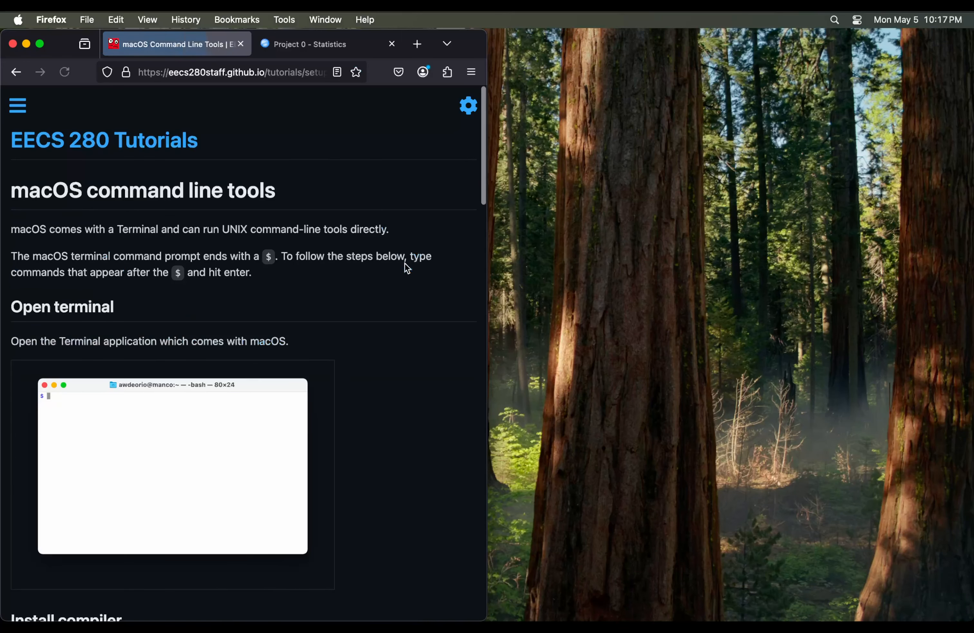
pyautogui.scroll(-5, 219, 265)
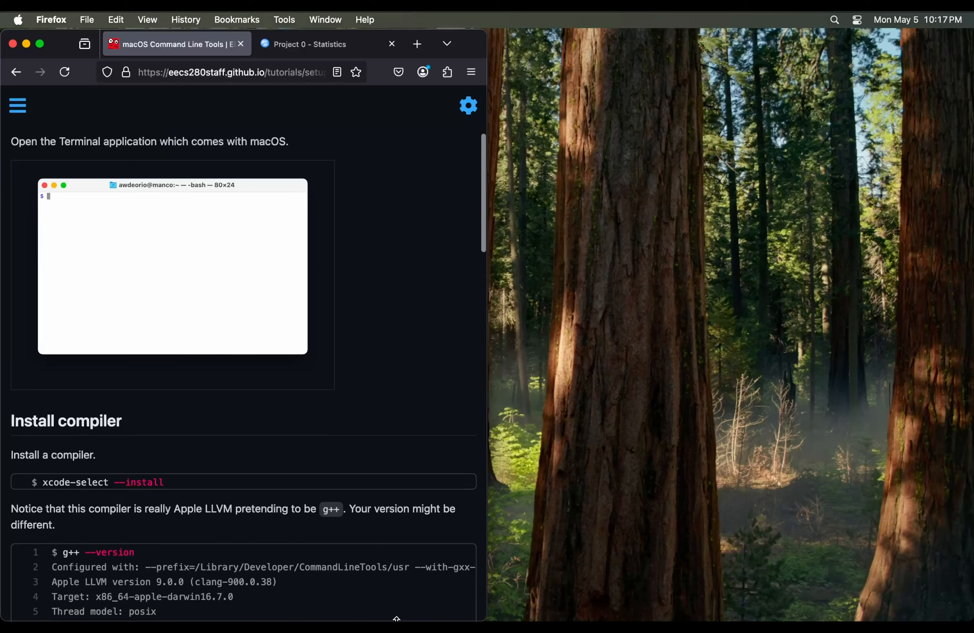
pyautogui.moveTo(440, 615)
pyautogui.click(418, 601)
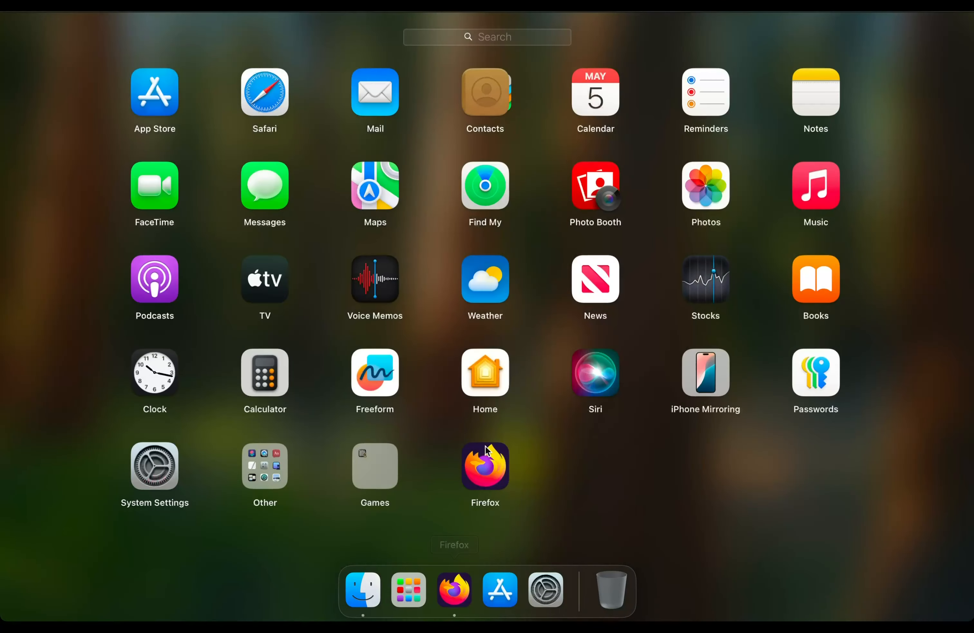
pyautogui.write('termina')
pyautogui.press('Return')
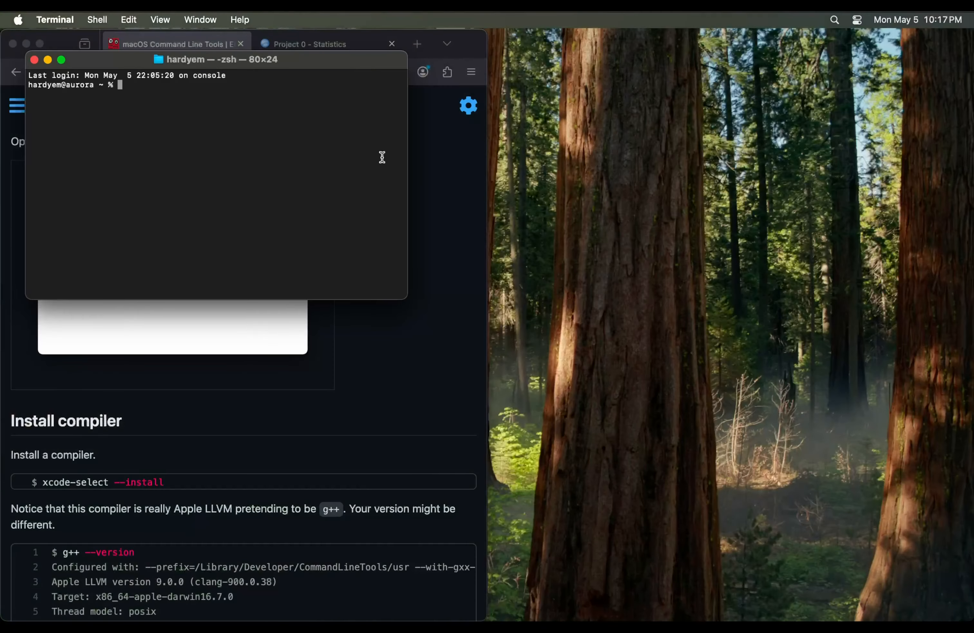
pyautogui.moveTo(272, 61); pyautogui.dragTo(699, 149)
# Install the command line developer tools with xcode-select --install, accepting the licence agreement and closing the installer when it is done
pyautogui.scroll(-2, 226, 461)
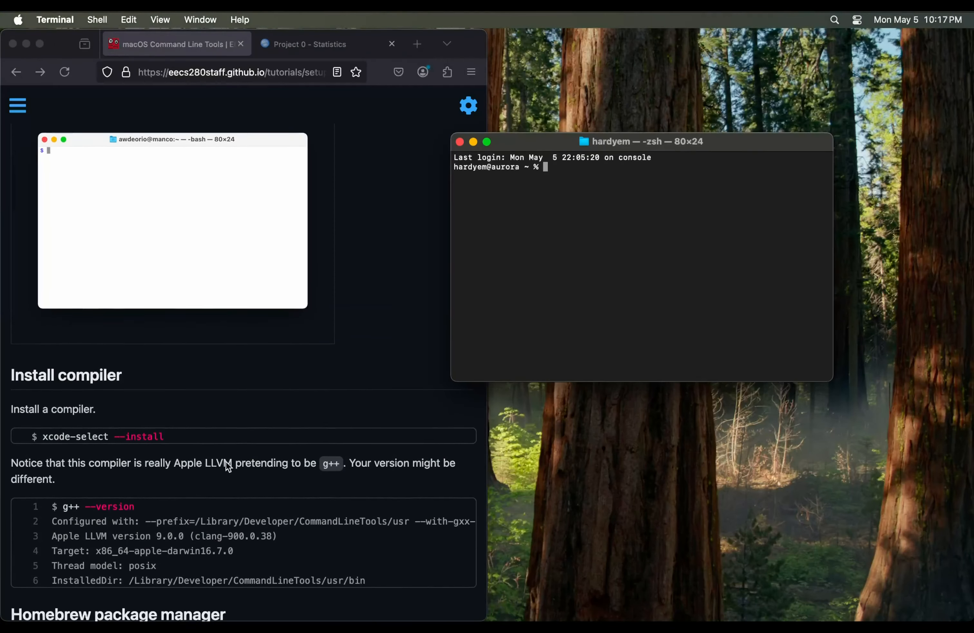
pyautogui.write('xcode-select --install')
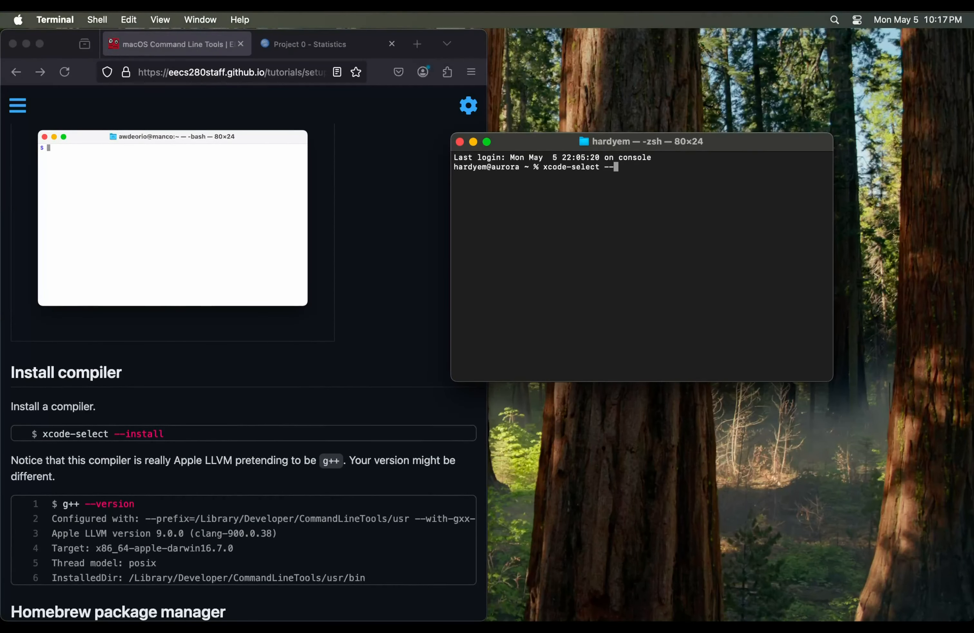
pyautogui.press('Return')
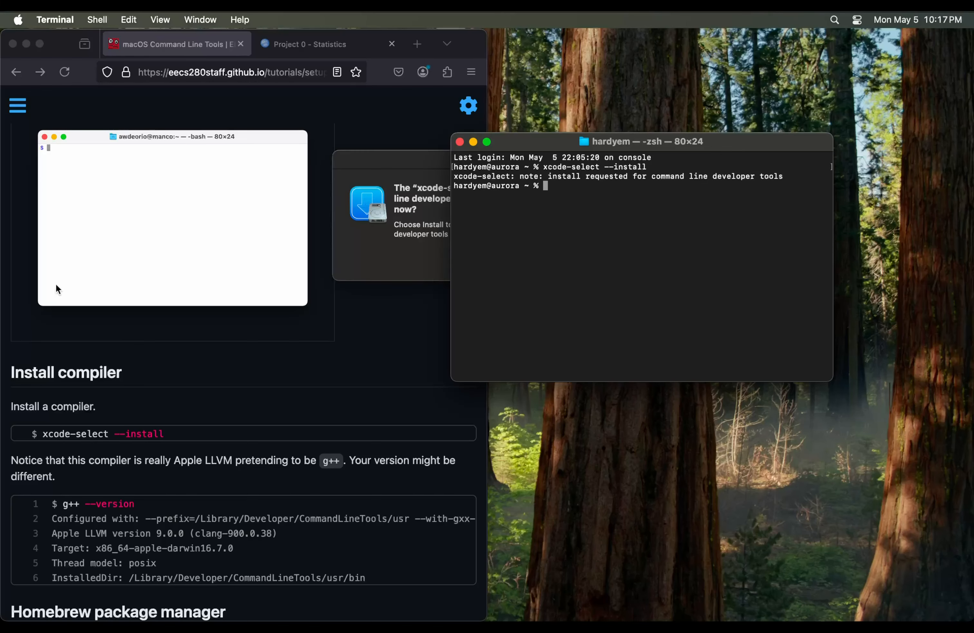
pyautogui.click(396, 243)
pyautogui.click(612, 261)
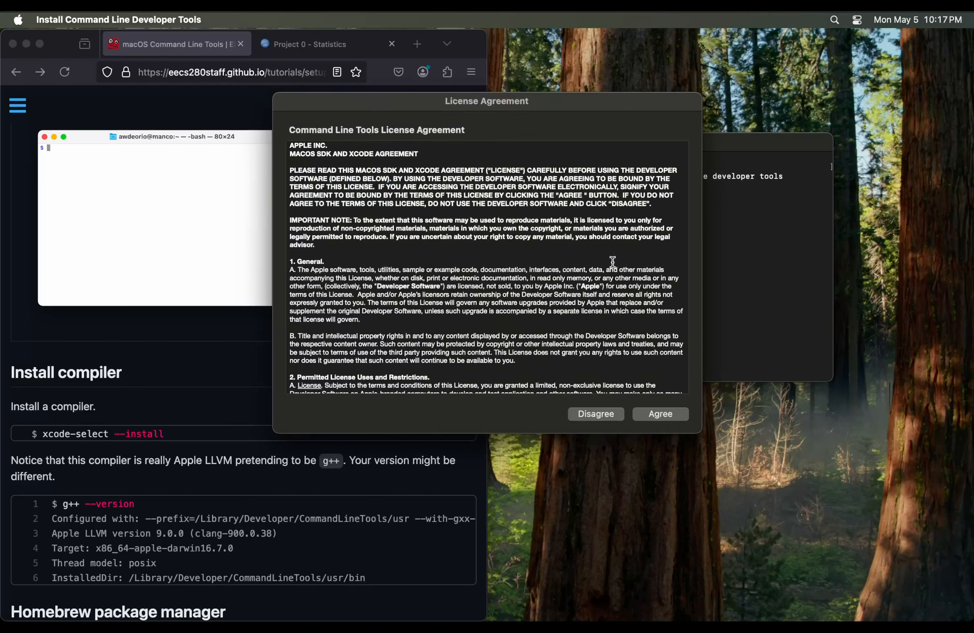
pyautogui.moveTo(500, 618)
pyautogui.click(650, 416)
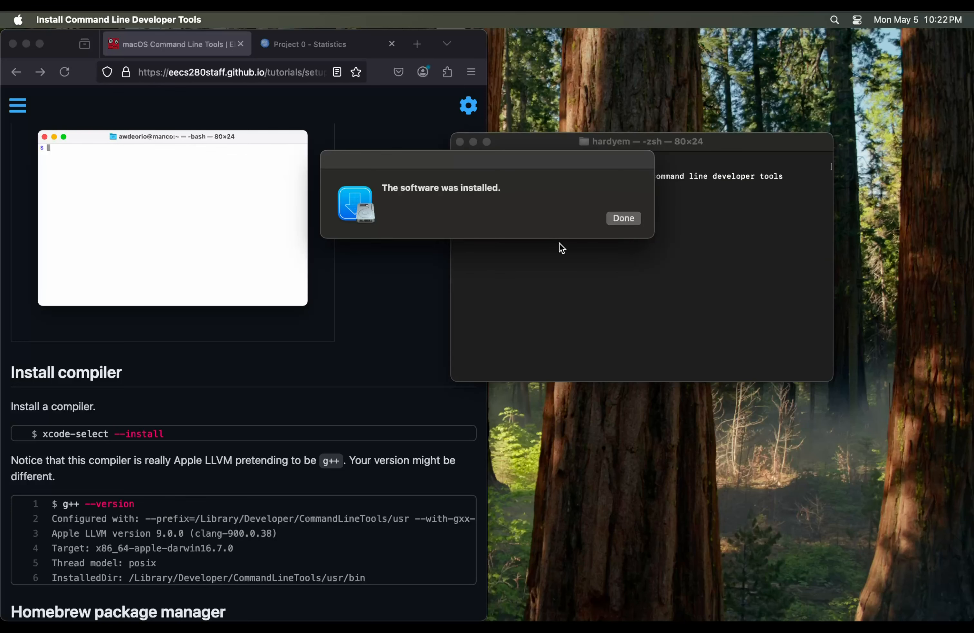
pyautogui.click(623, 218)
# Check the installed compiler with g++ --version in Terminal
pyautogui.scroll(-2, 215, 396)
pyautogui.scroll(-2, 215, 396)
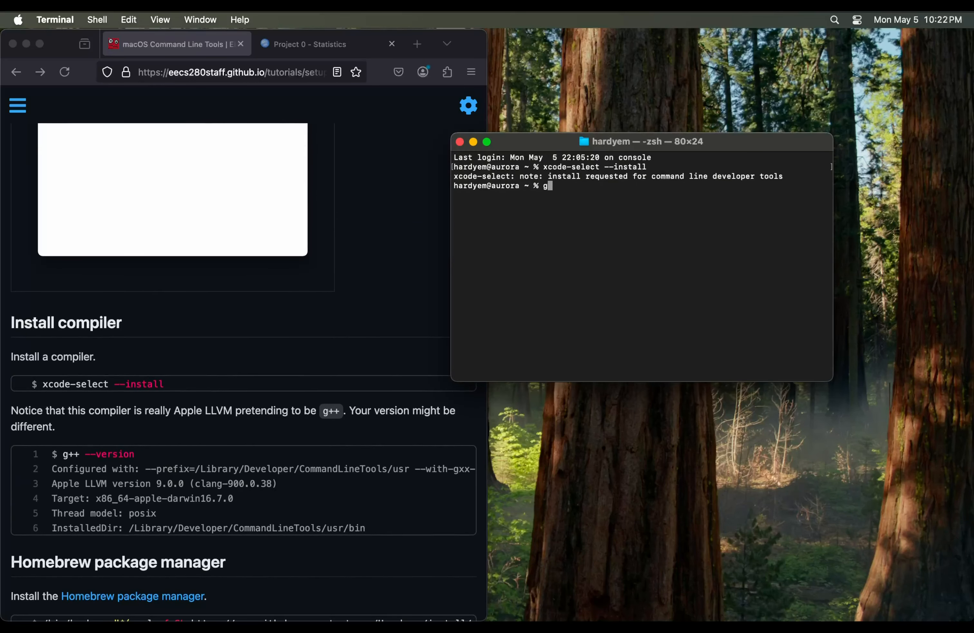
pyautogui.write('g++ --version')
pyautogui.press('Return')
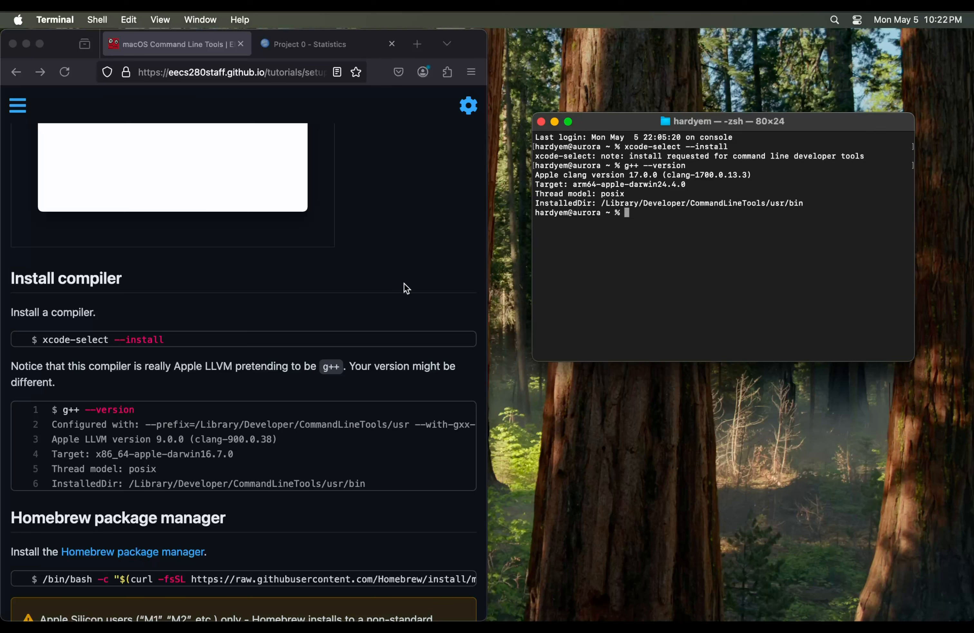
# Copy the tutorial's Homebrew install command and try to run it in Terminal with its leading $ sign included
pyautogui.click(329, 379)
pyautogui.scroll(-8, 329, 380)
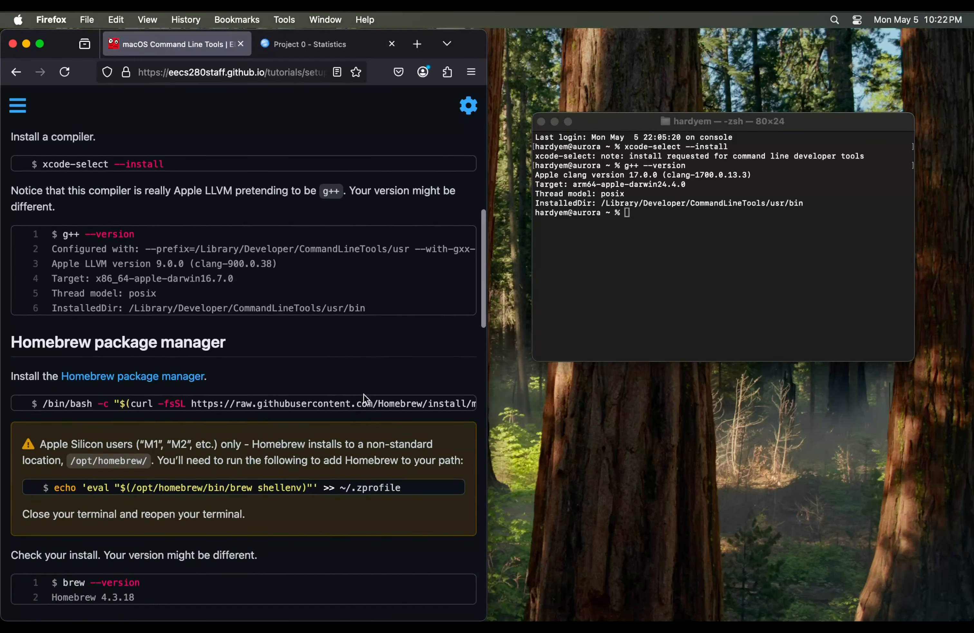
pyautogui.hscroll(5, 395, 404)
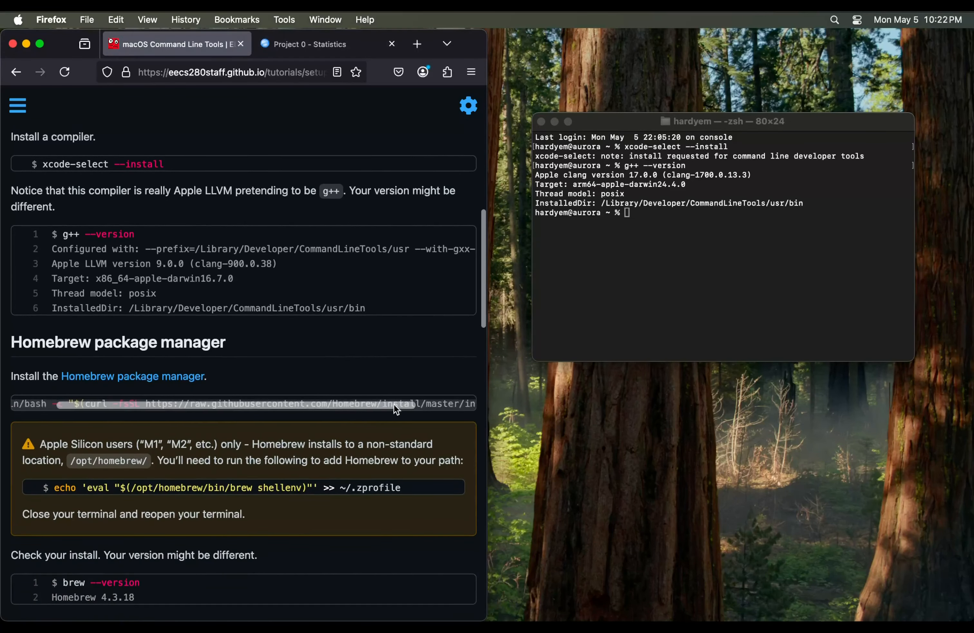
pyautogui.tripleClick(458, 401)
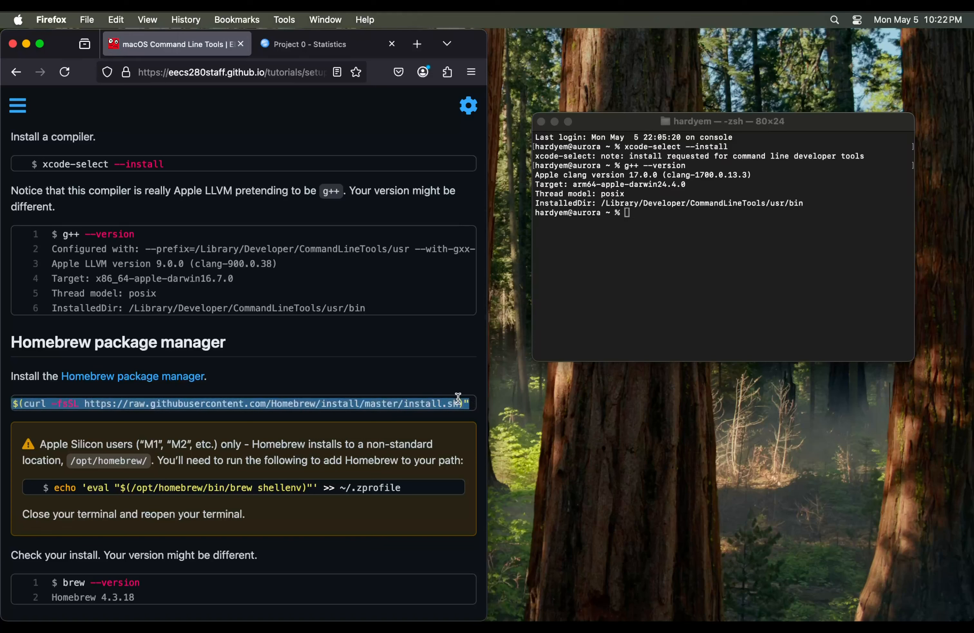
pyautogui.click(600, 265)
pyautogui.write('$ /bin/bash -c "$(curl -fsSL https://raw.githubusercontent.com/Homebrew/install/master/install.sh)"')
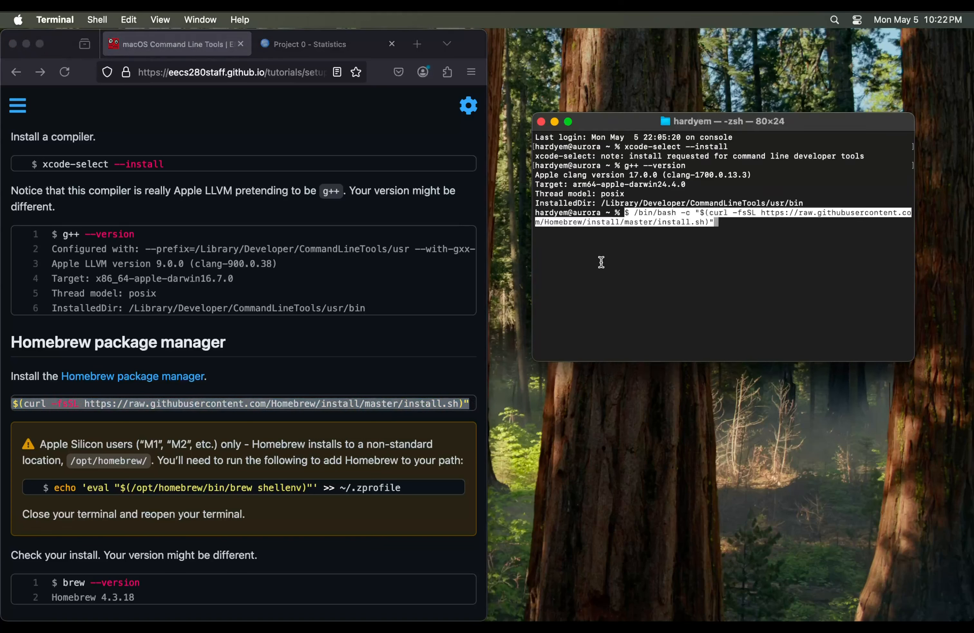
pyautogui.press('Return')
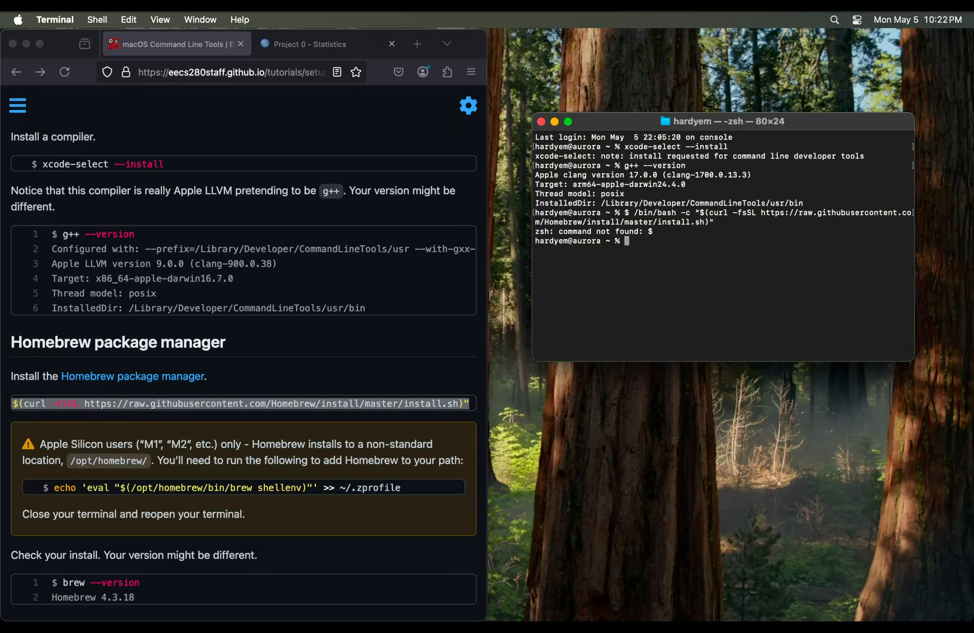
# Recall the Homebrew install command in Terminal and remove the leading $ and space
pyautogui.press('Up')
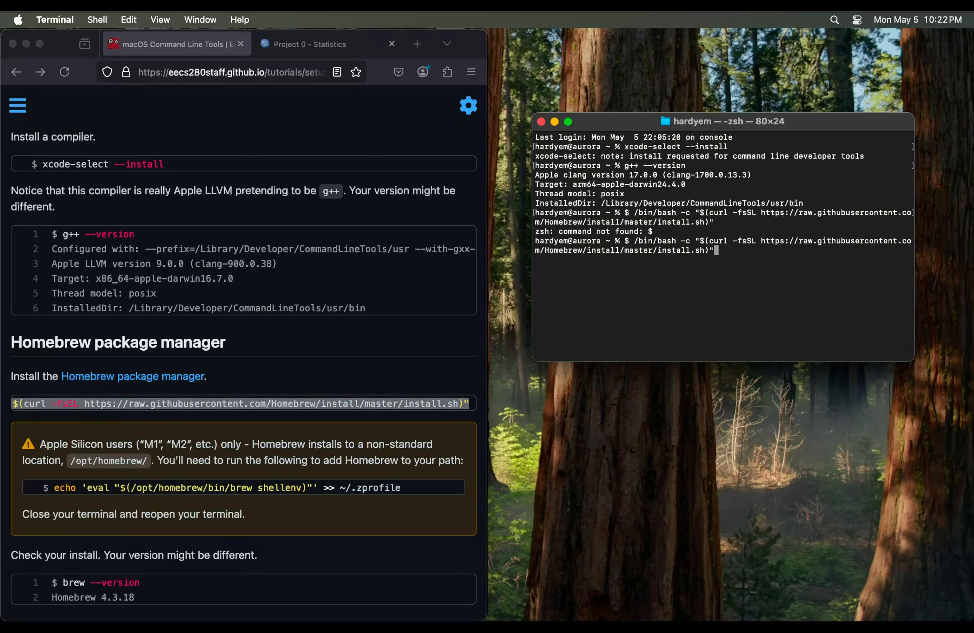
pyautogui.hscroll(-5, 73, 401)
pyautogui.click(73, 401)
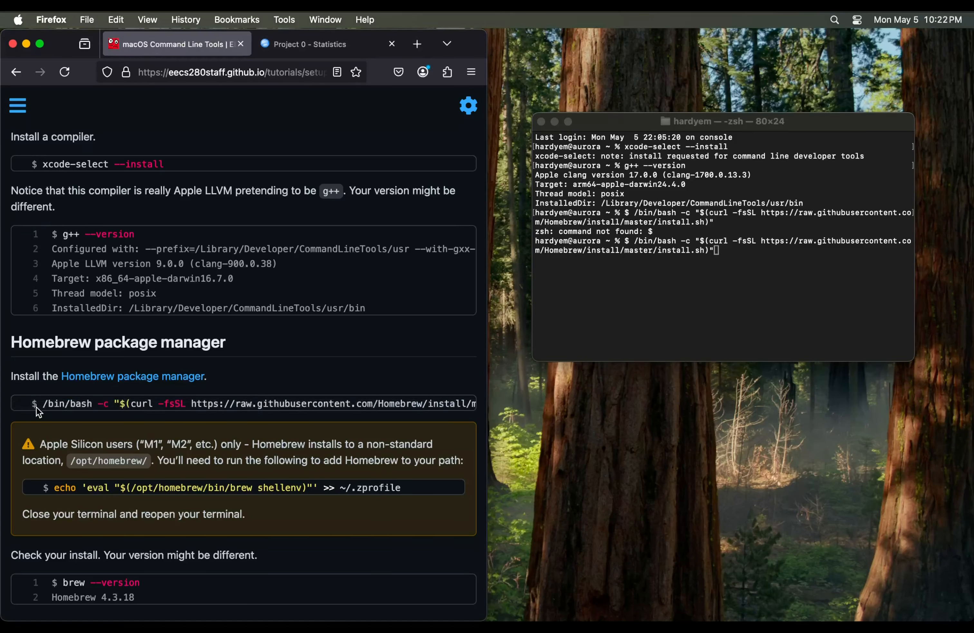
pyautogui.click(657, 294)
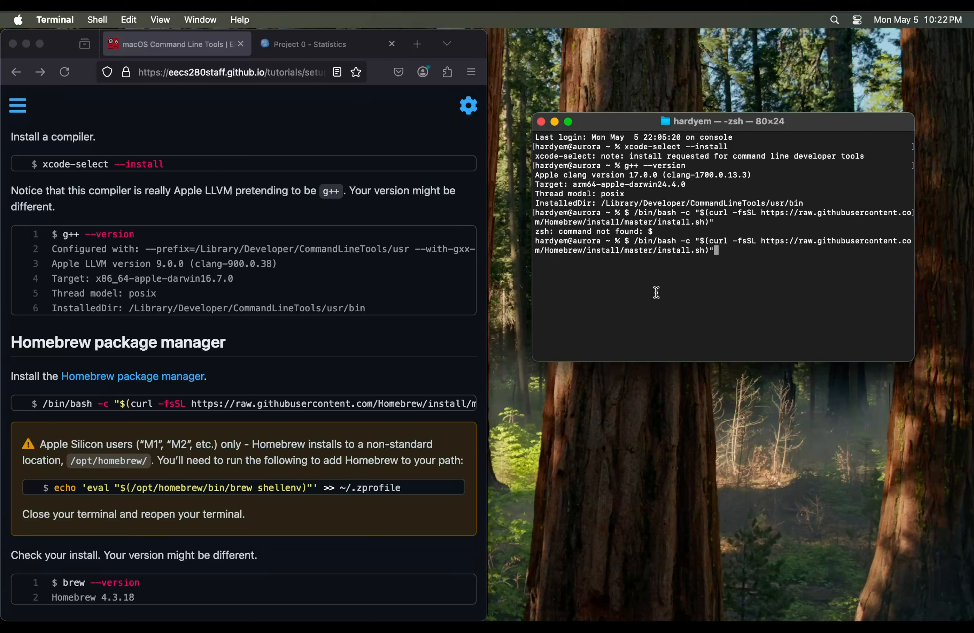
pyautogui.hotkey('ctrl', 'a')
pyautogui.press('Right')
pyautogui.press('Right')
pyautogui.press('BackSpace')
pyautogui.press('BackSpace')
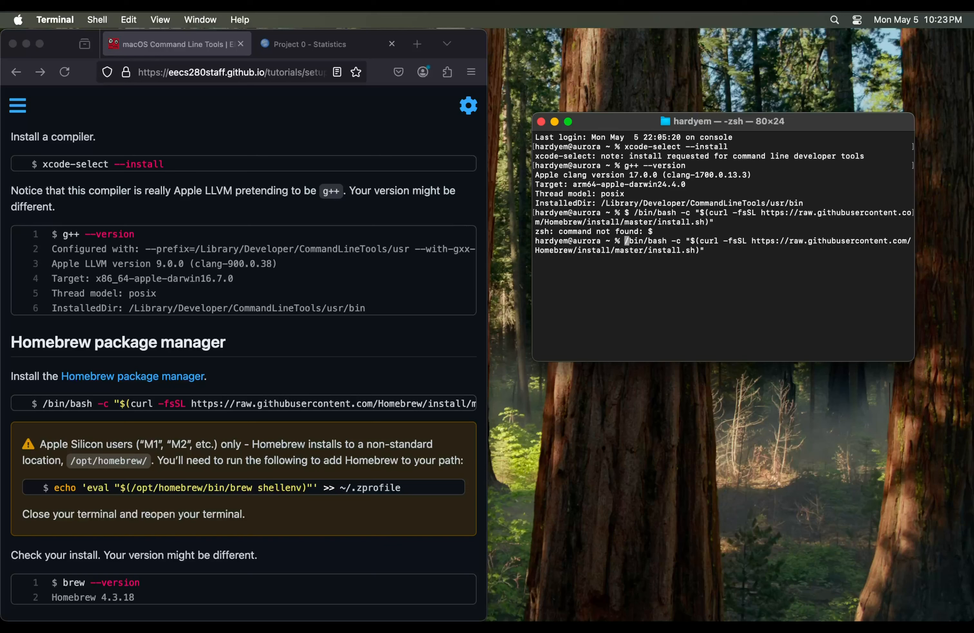
# Run the corrected Homebrew install command, enter the account password and confirm the installation
pyautogui.press('Return')
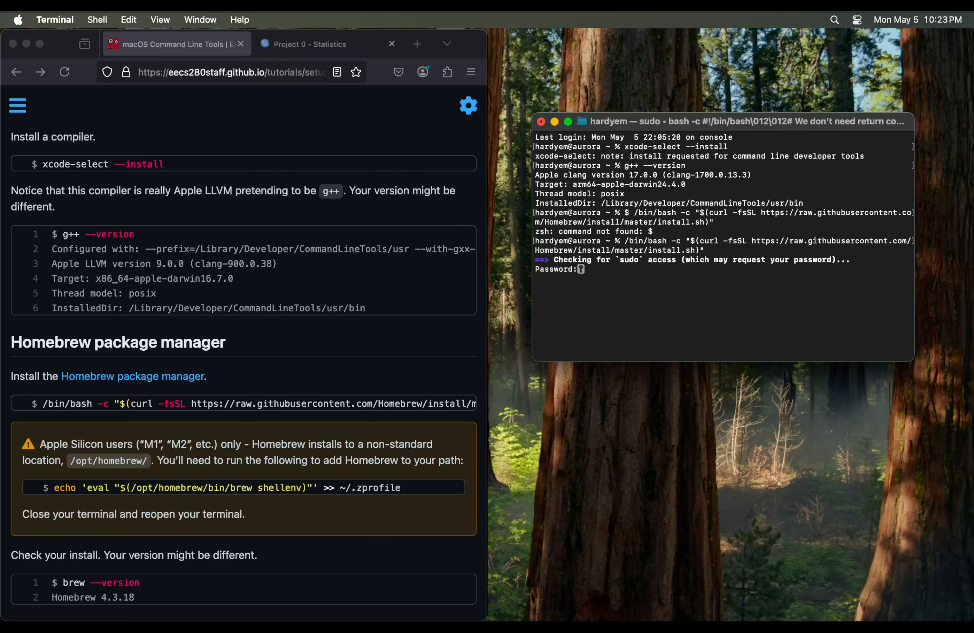
pyautogui.press('Return')
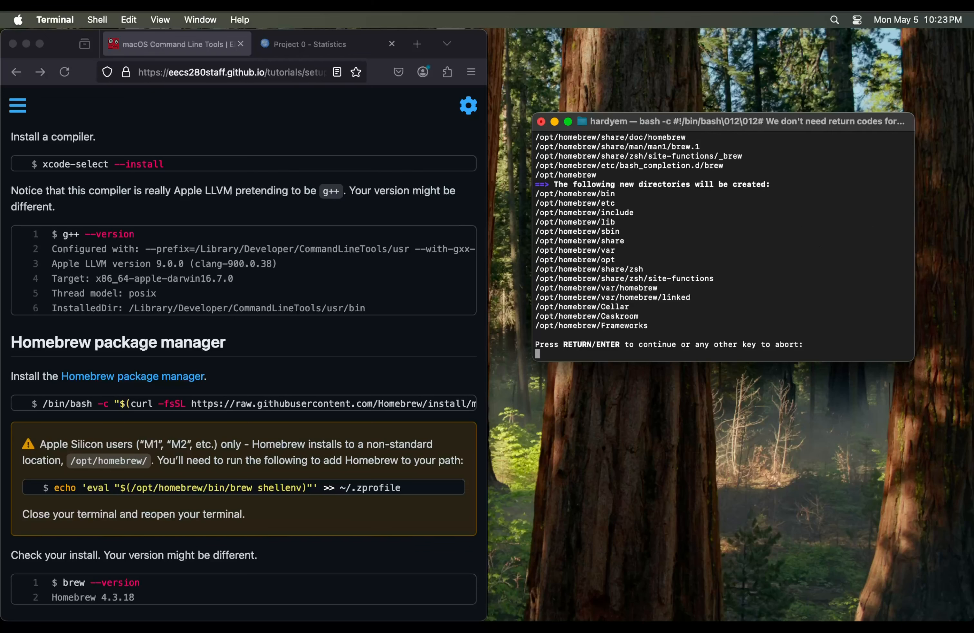
pyautogui.press('Return')
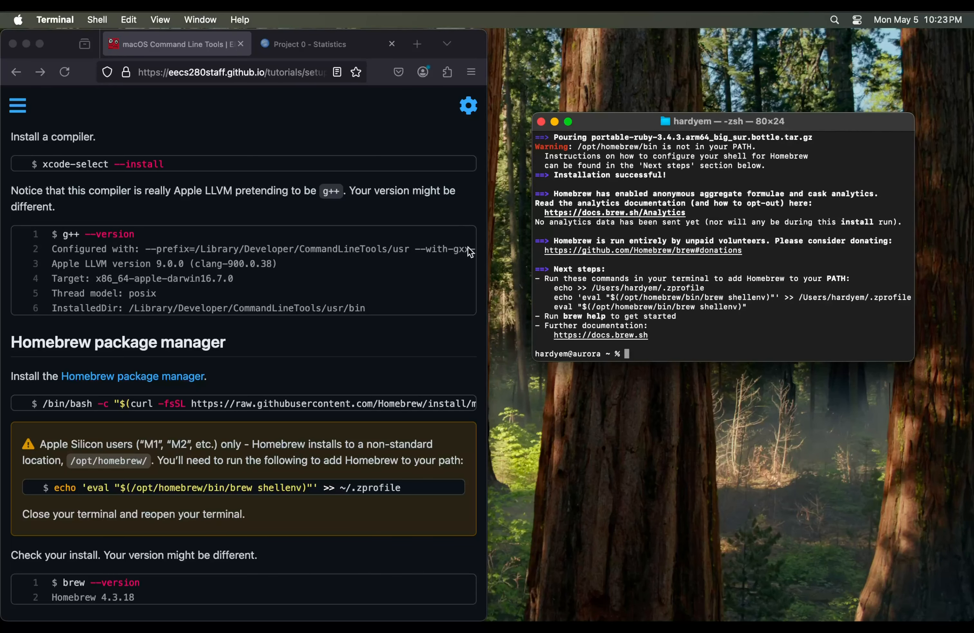
# Add Homebrew to the path by running the tutorial's command echo 'eval "$(/opt/homebrew/bin/brew shellenv)"' >> ~/.zprofile
pyautogui.click(394, 481)
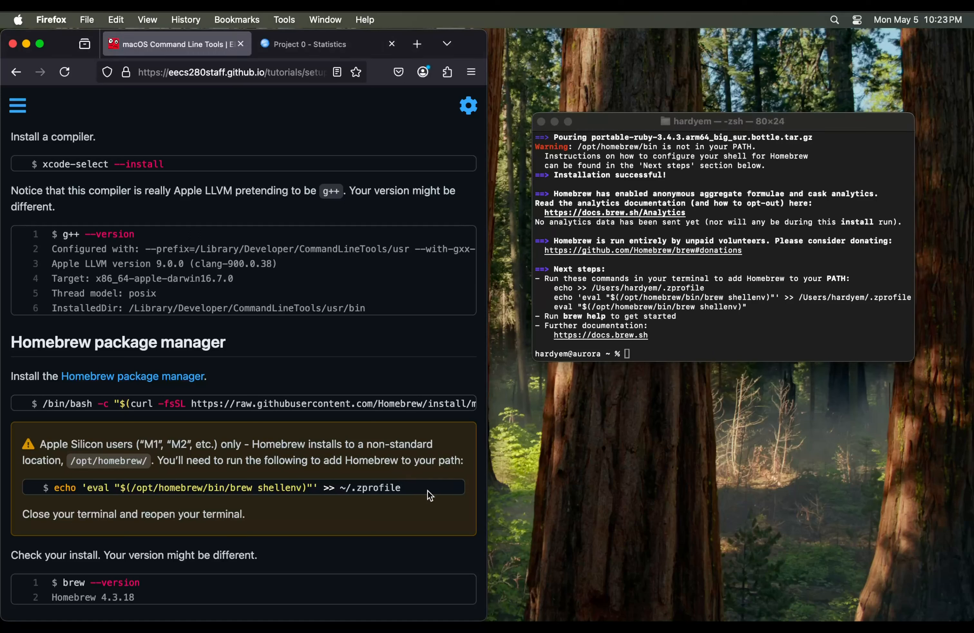
pyautogui.moveTo(400, 488); pyautogui.dragTo(46, 487)
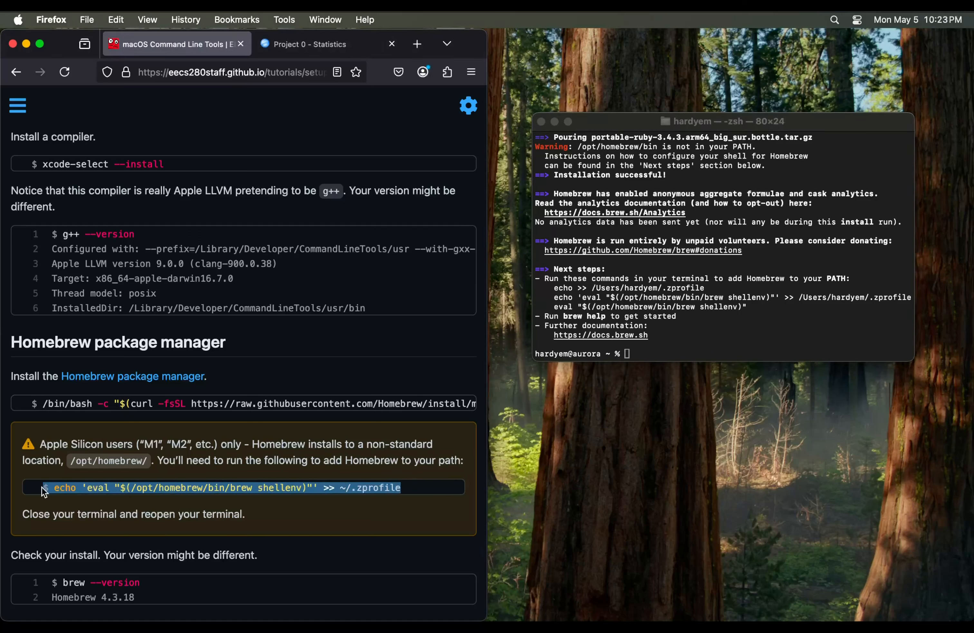
pyautogui.press('super+c')
pyautogui.click(661, 230)
pyautogui.press('super+v')
pyautogui.press('Return')
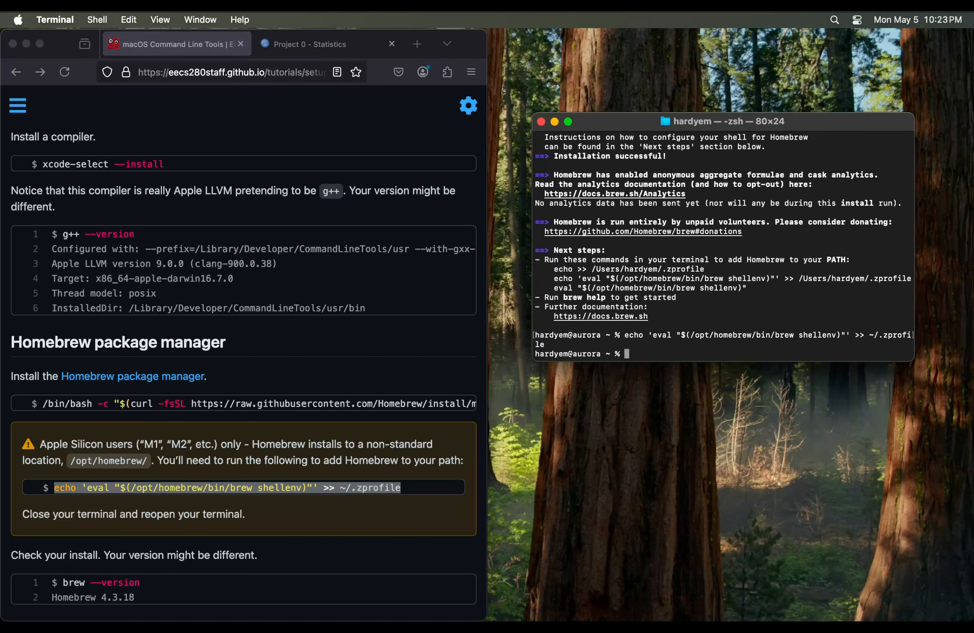
# Close and reopen Terminal, and check the Homebrew install with brew --version
pyautogui.scroll(-5, 351, 341)
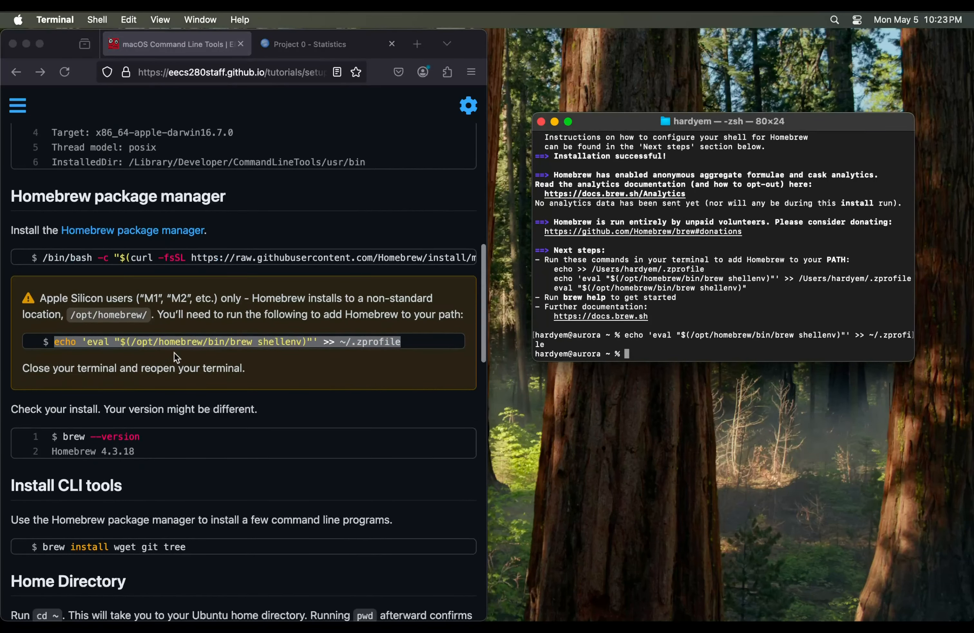
pyautogui.click(174, 352)
pyautogui.moveTo(245, 368); pyautogui.dragTo(196, 368)
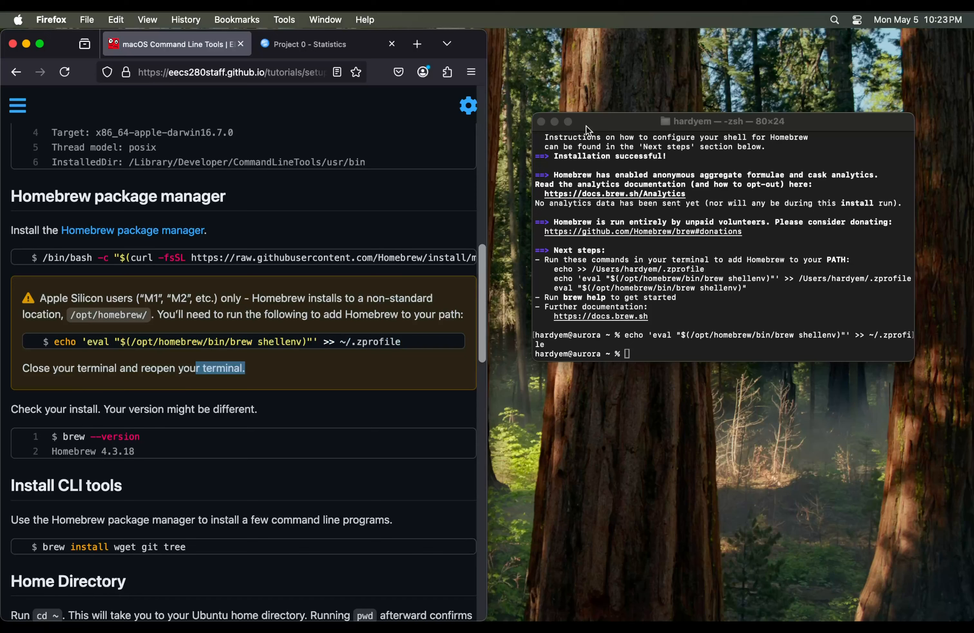
pyautogui.click(541, 122)
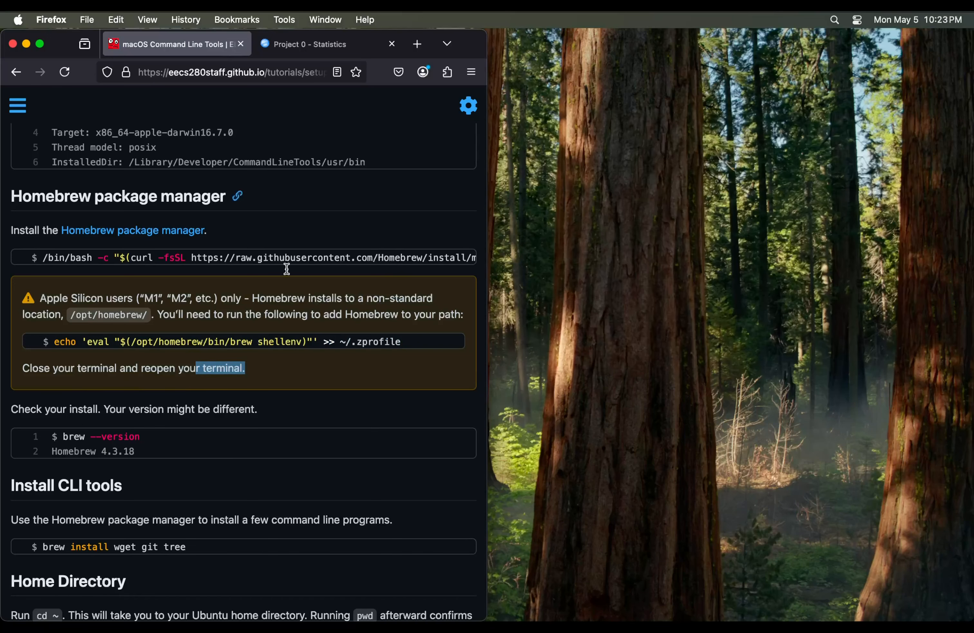
pyautogui.moveTo(528, 603)
pyautogui.click(572, 600)
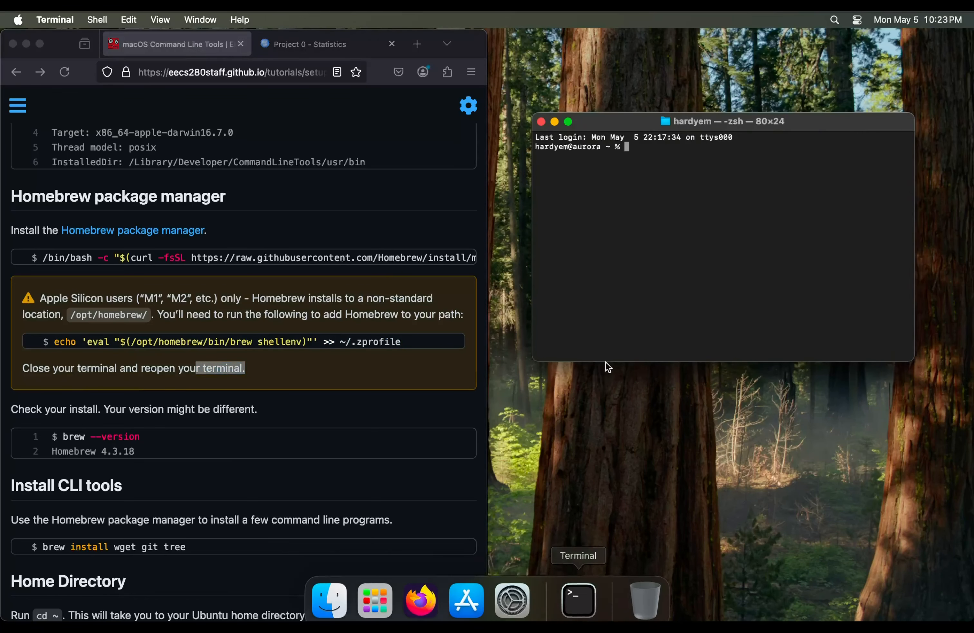
pyautogui.write('brew --version')
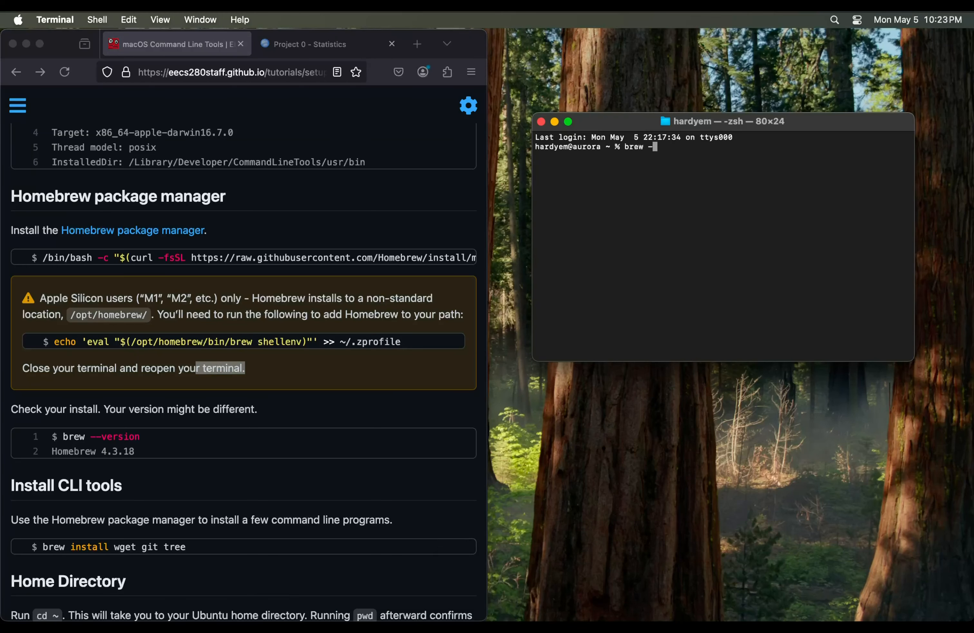
pyautogui.press('Return')
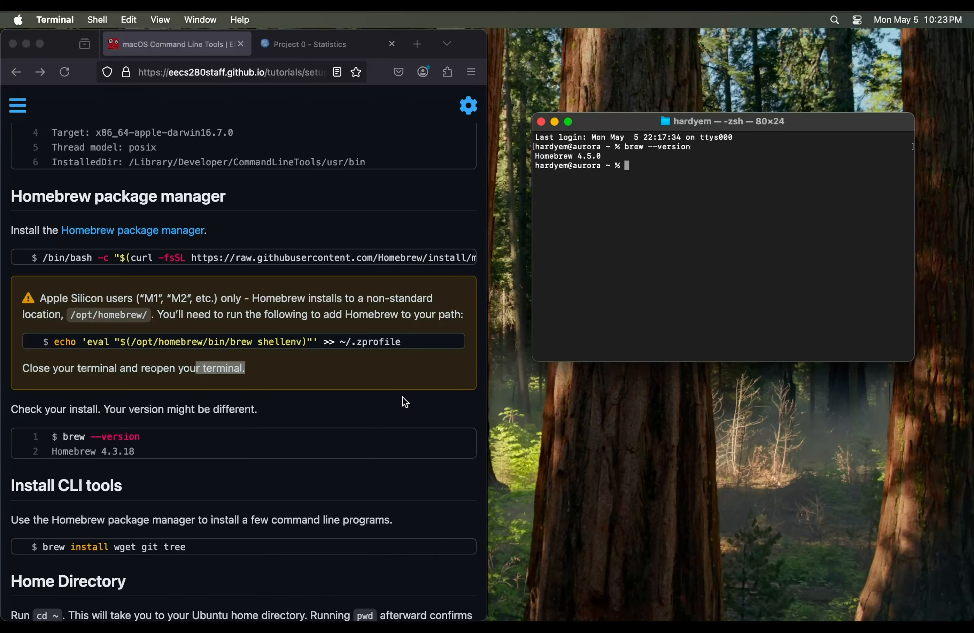
# Install the command line programs by running brew install wget git tree in Terminal
pyautogui.scroll(-5, 401, 403)
pyautogui.scroll(-5, 398, 405)
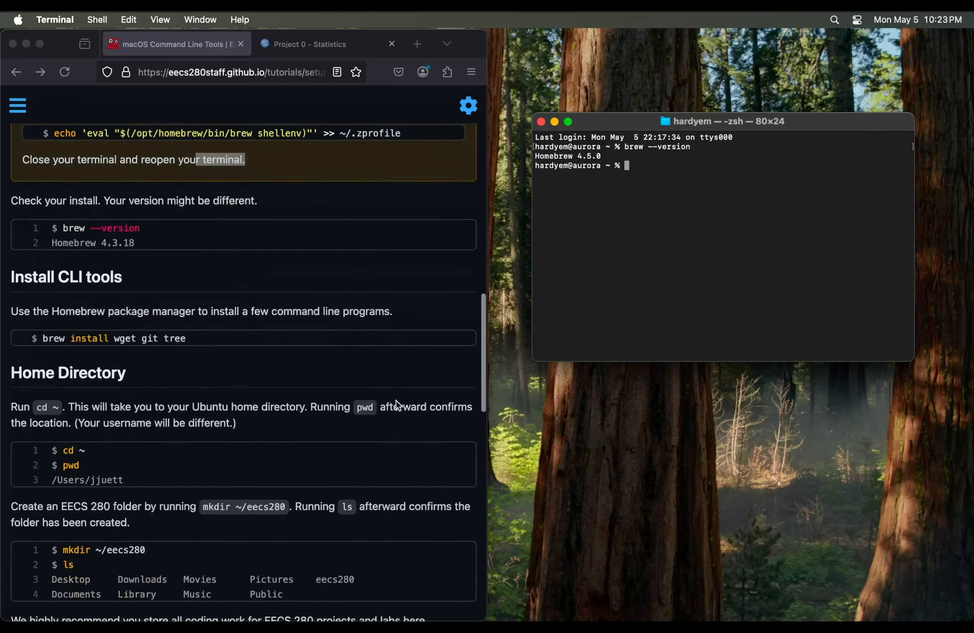
pyautogui.write('brew')
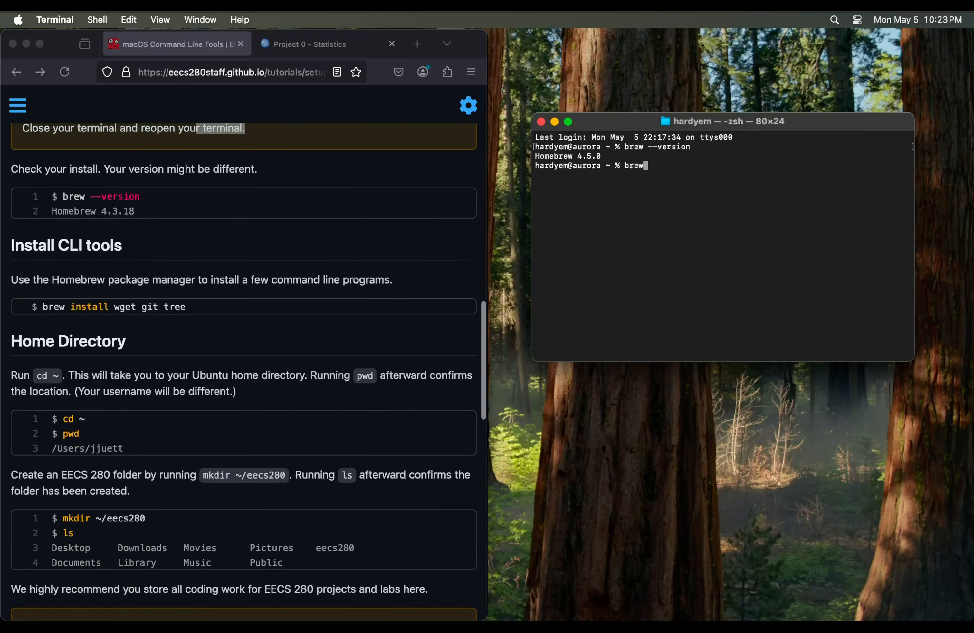
pyautogui.write(' install wget git tree')
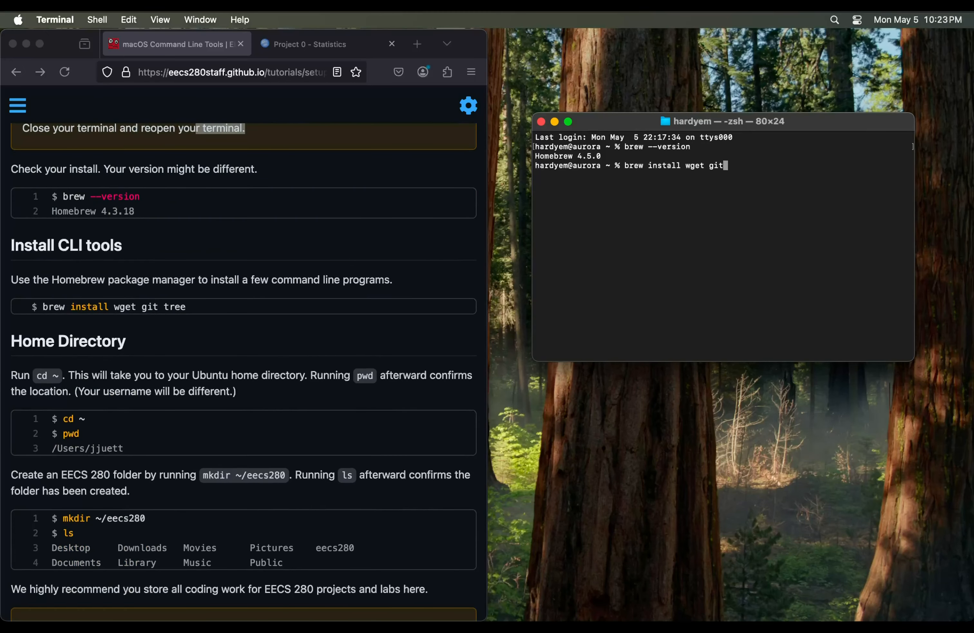
pyautogui.press('Return')
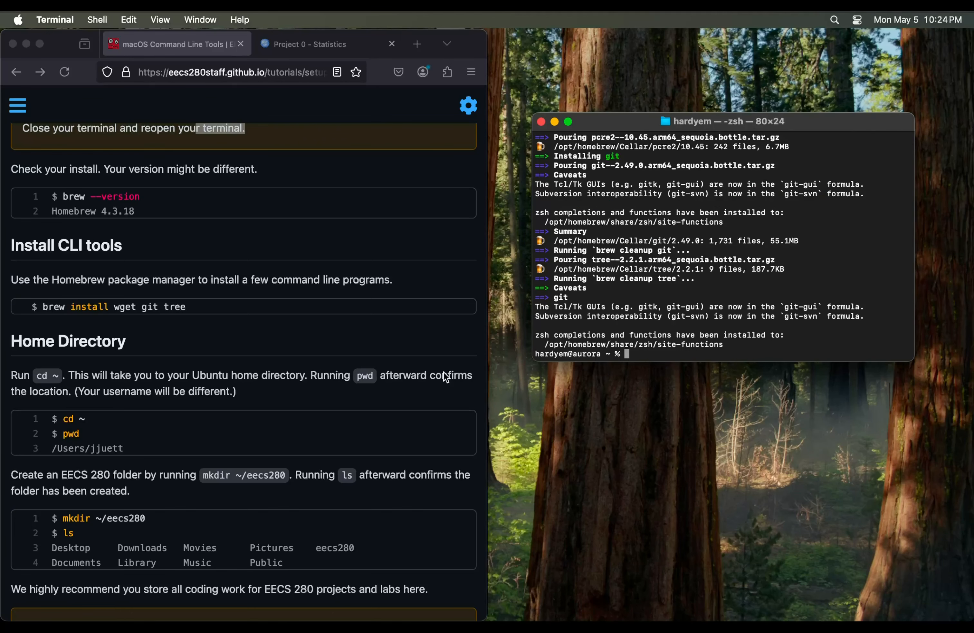
# Go to the home directory with cd ~ and check the location with pwd
pyautogui.scroll(-3, 448, 378)
pyautogui.write('cd ~')
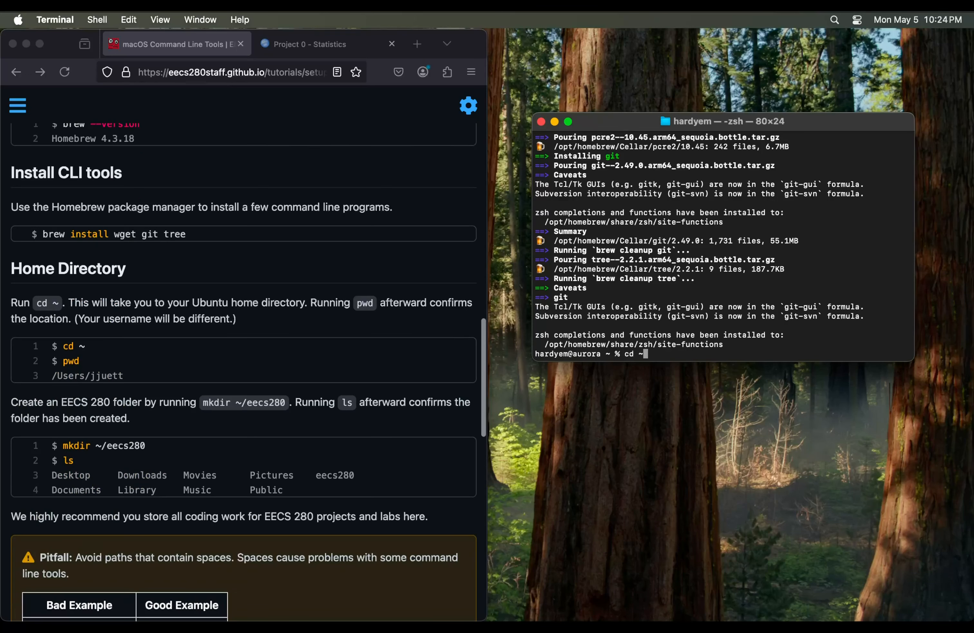
pyautogui.press('Return')
pyautogui.write('pwd')
pyautogui.press('Return')
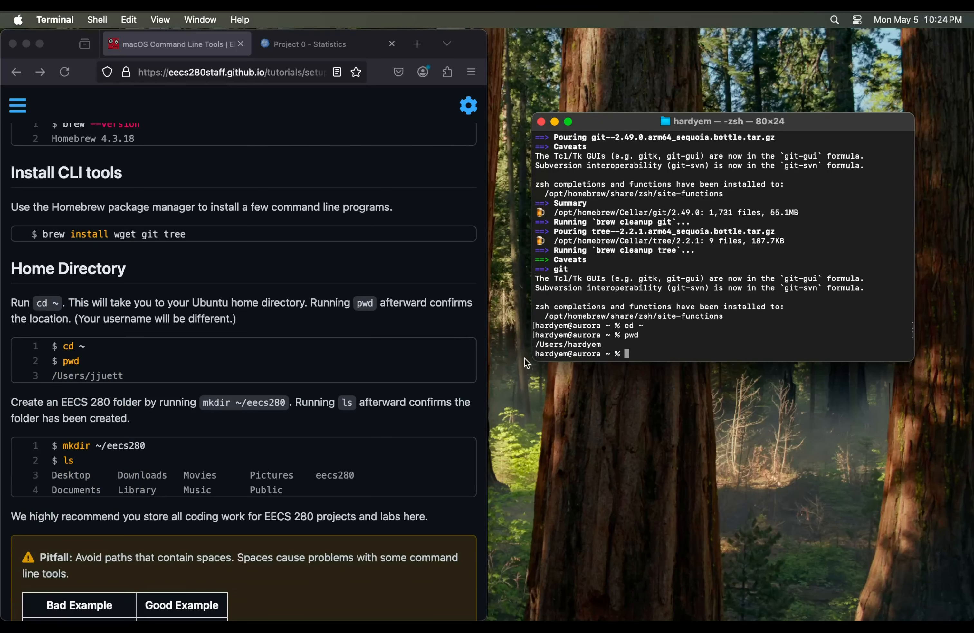
# Create a course folder with mkdir ~/eecs281 and list the home directory's contents with ls
pyautogui.scroll(-2, 455, 383)
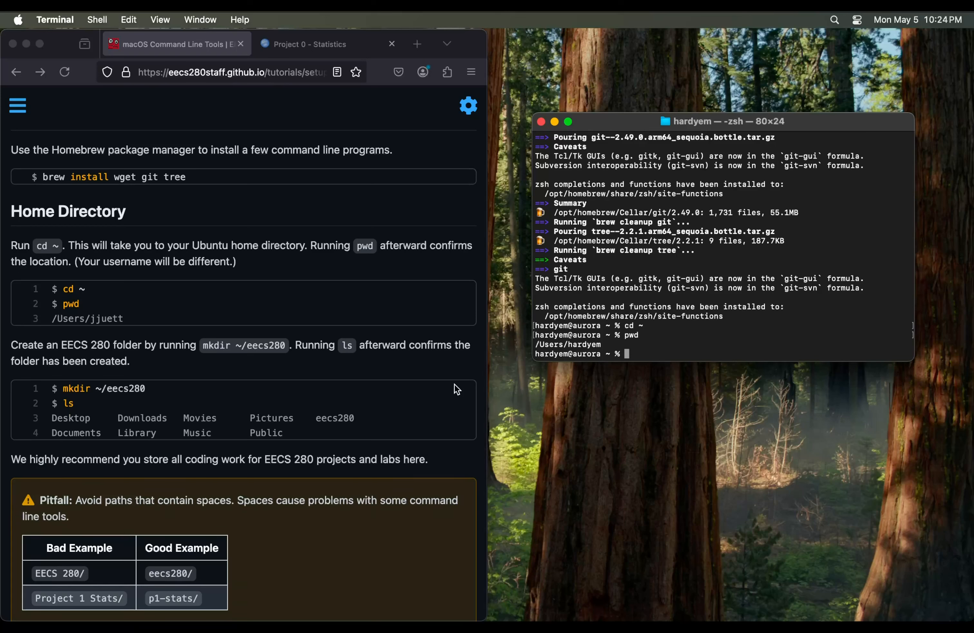
pyautogui.write('mkdir ~/eecs281')
pyautogui.press('Return')
pyautogui.scroll(-2, 217, 402)
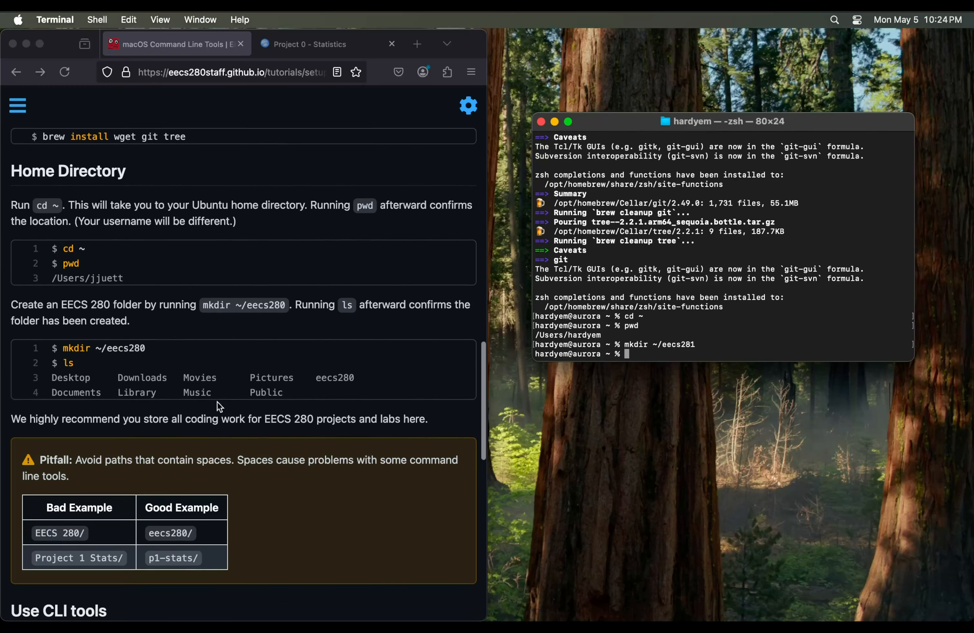
pyautogui.write('ls')
pyautogui.press('Return')
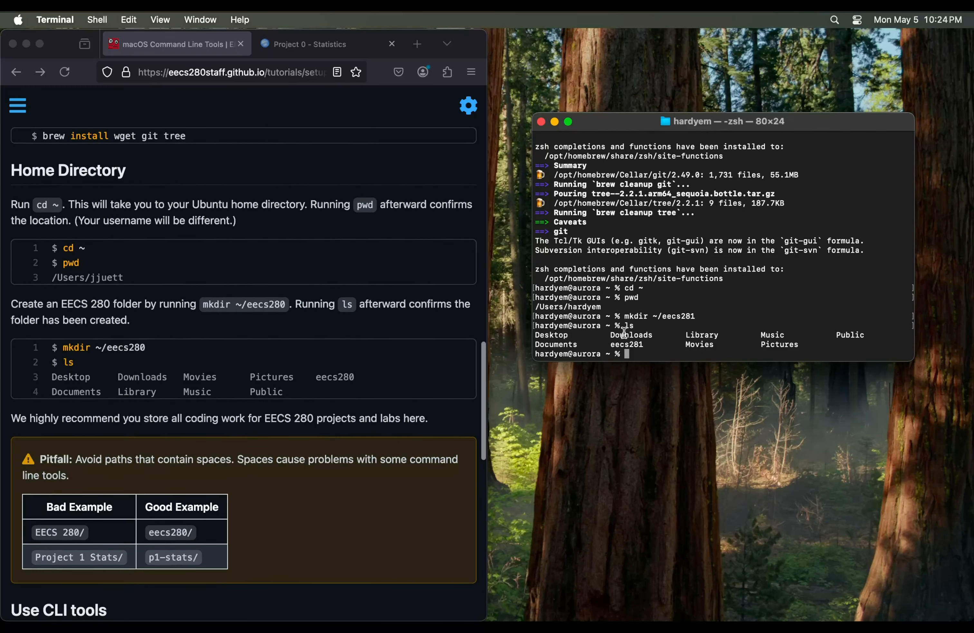
# Read the tutorial's pitfall about spaces in paths, the CLI tools and Pro-tips sections, and the Reinstall Compiler troubleshooting
pyautogui.scroll(-8, 229, 380)
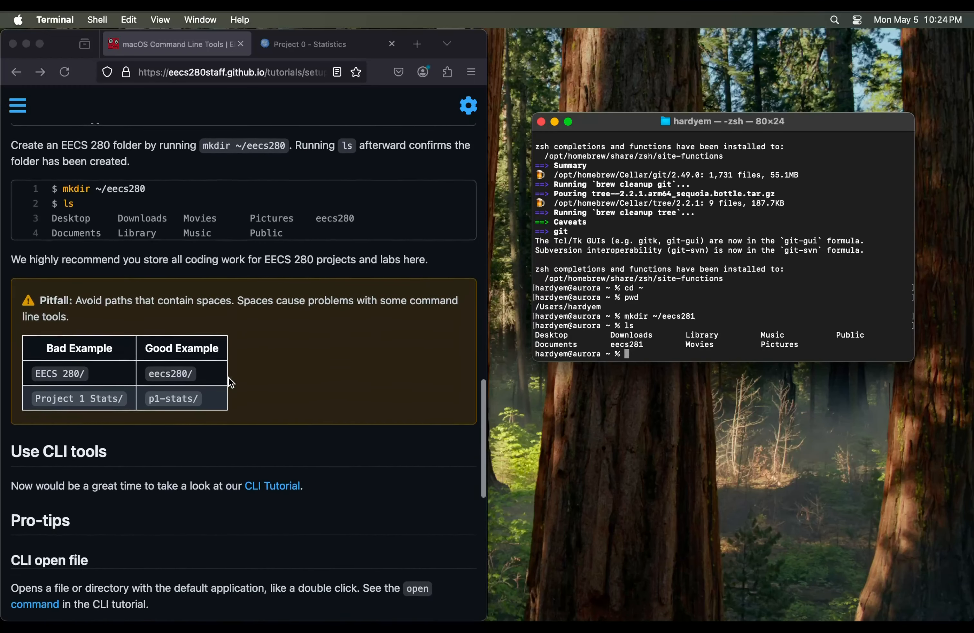
pyautogui.scroll(-1, 228, 376)
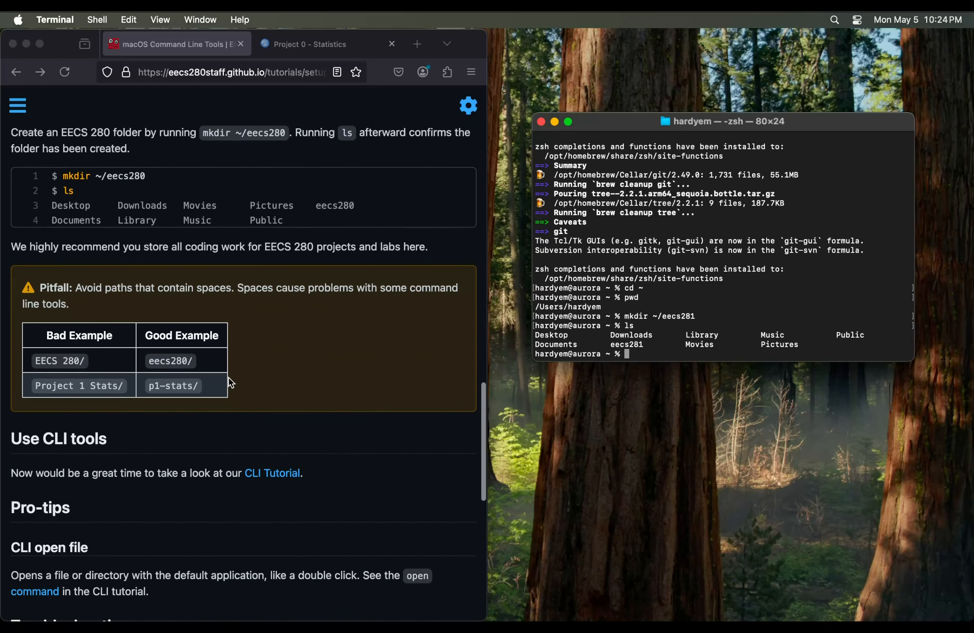
pyautogui.click(211, 388)
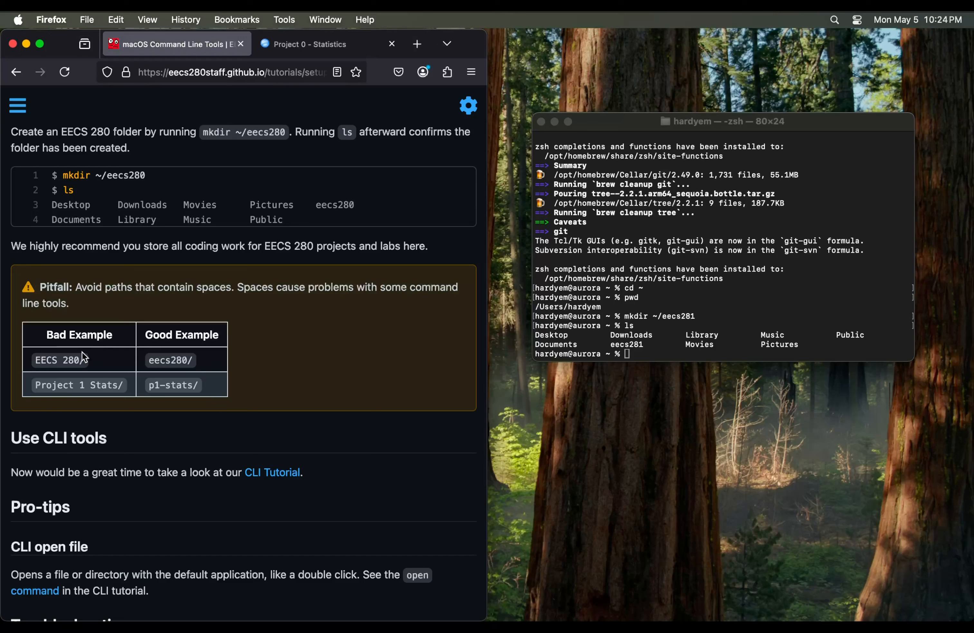
pyautogui.moveTo(29, 353); pyautogui.dragTo(224, 377)
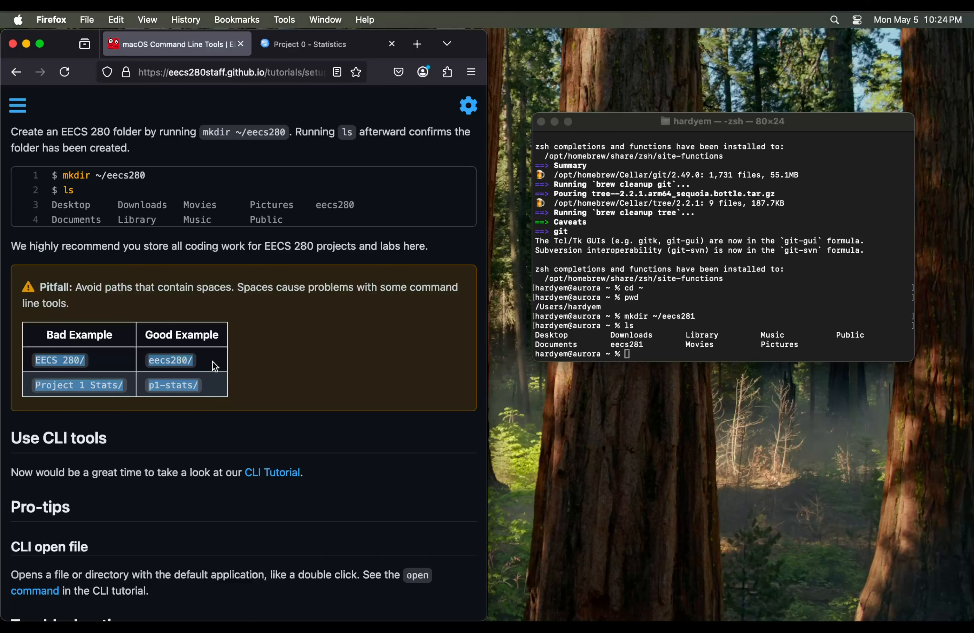
pyautogui.click(214, 366)
pyautogui.scroll(-2, 193, 371)
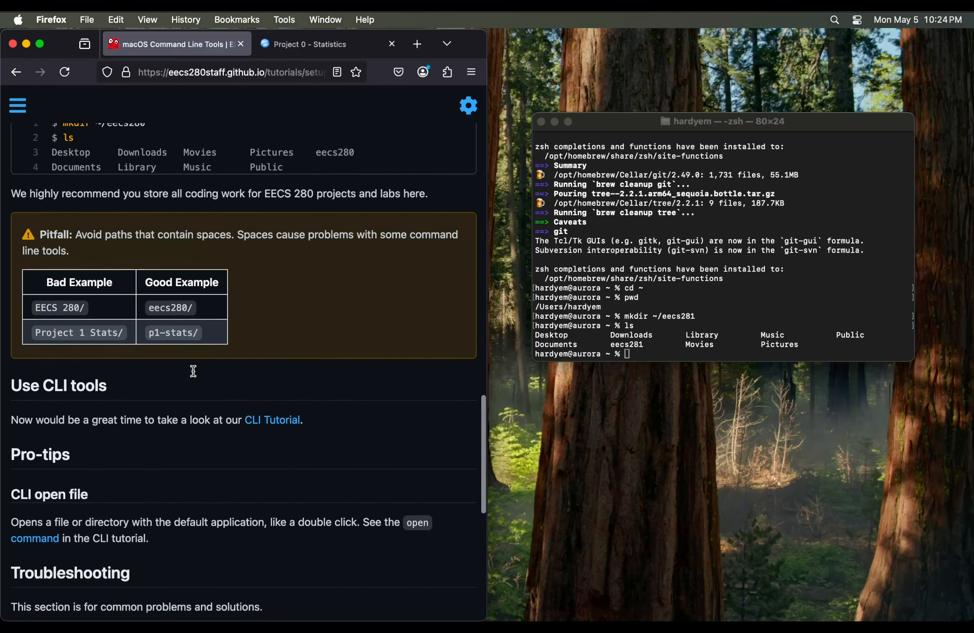
pyautogui.scroll(-4, 192, 371)
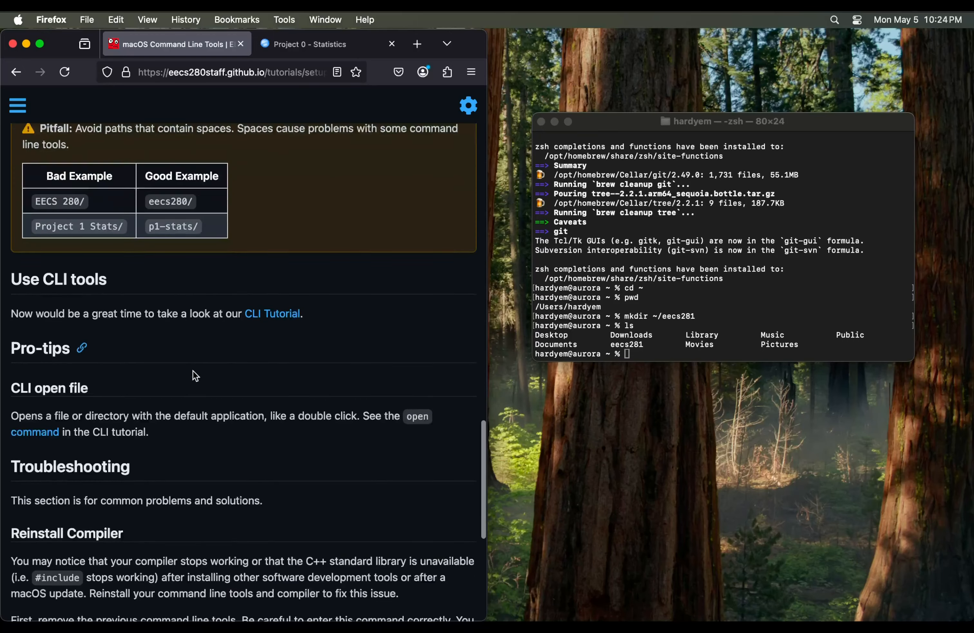
pyautogui.scroll(-3, 195, 376)
pyautogui.scroll(-2, 194, 374)
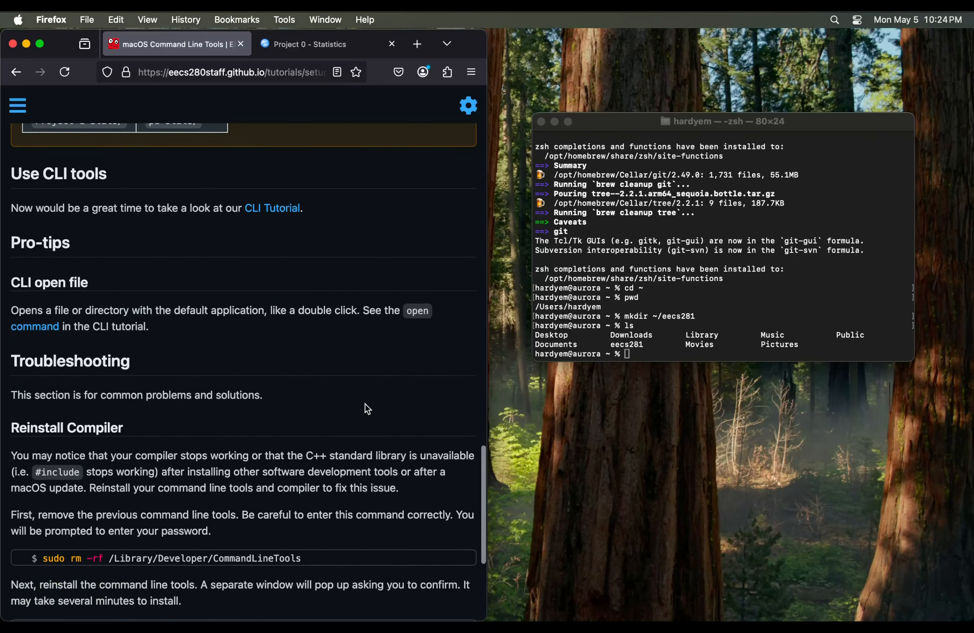
pyautogui.scroll(-1, 367, 408)
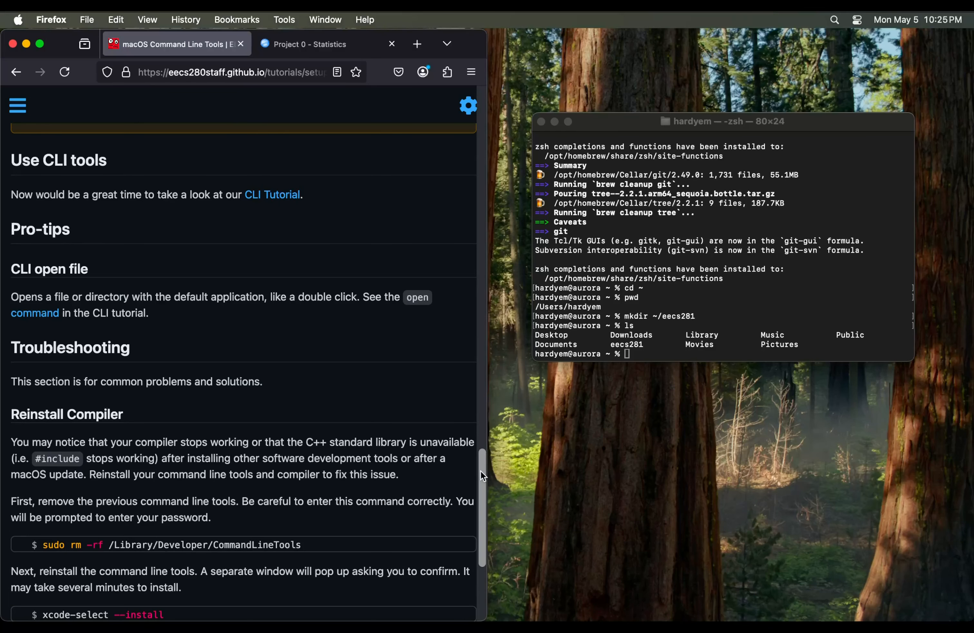
pyautogui.moveTo(481, 471); pyautogui.dragTo(481, 473)
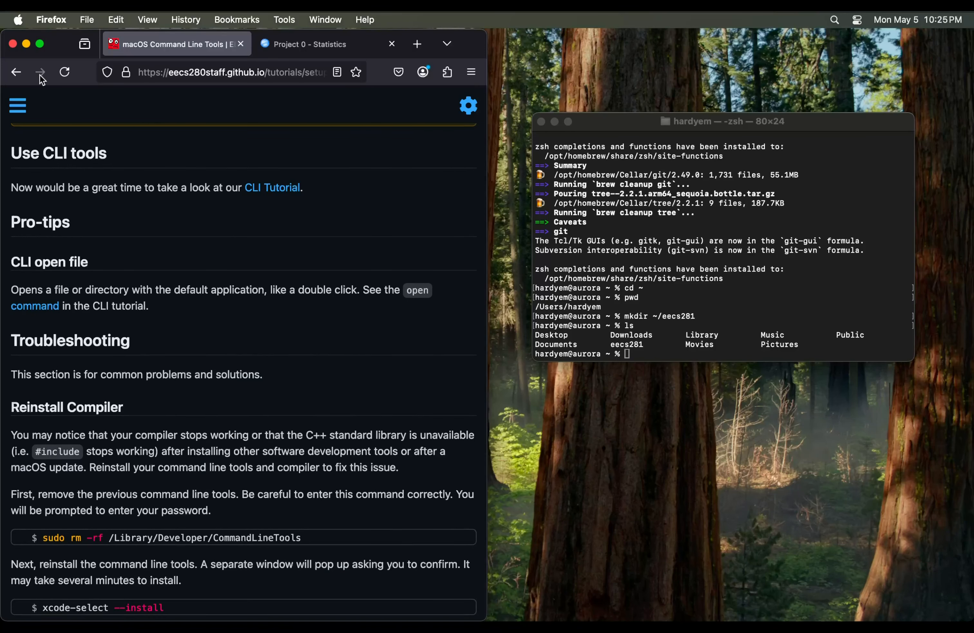
# Return to the Setup Xcode tutorial page and view its Install section
pyautogui.click(24, 73)
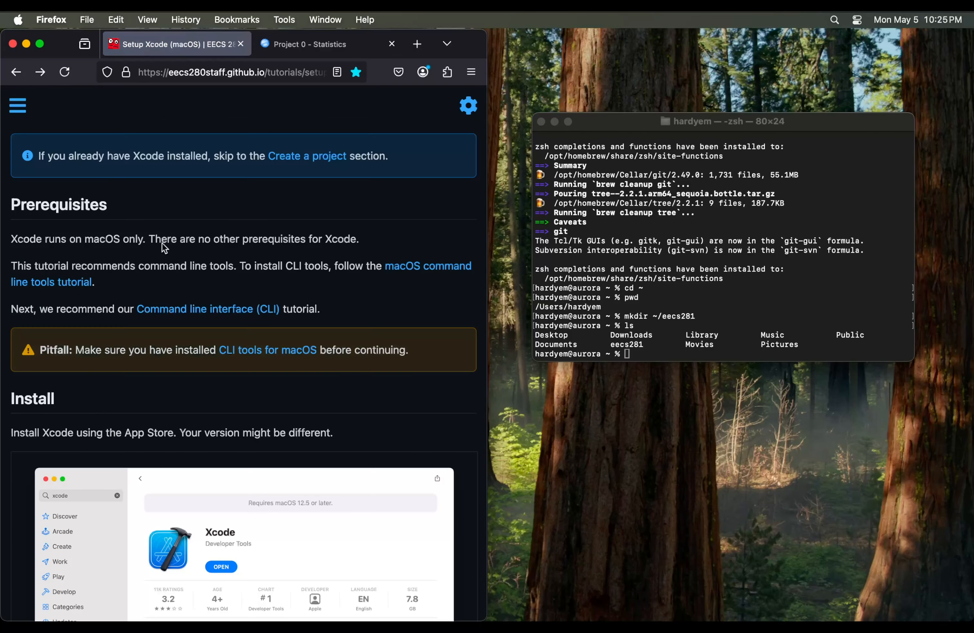
pyautogui.scroll(-3, 244, 388)
pyautogui.scroll(-3, 244, 388)
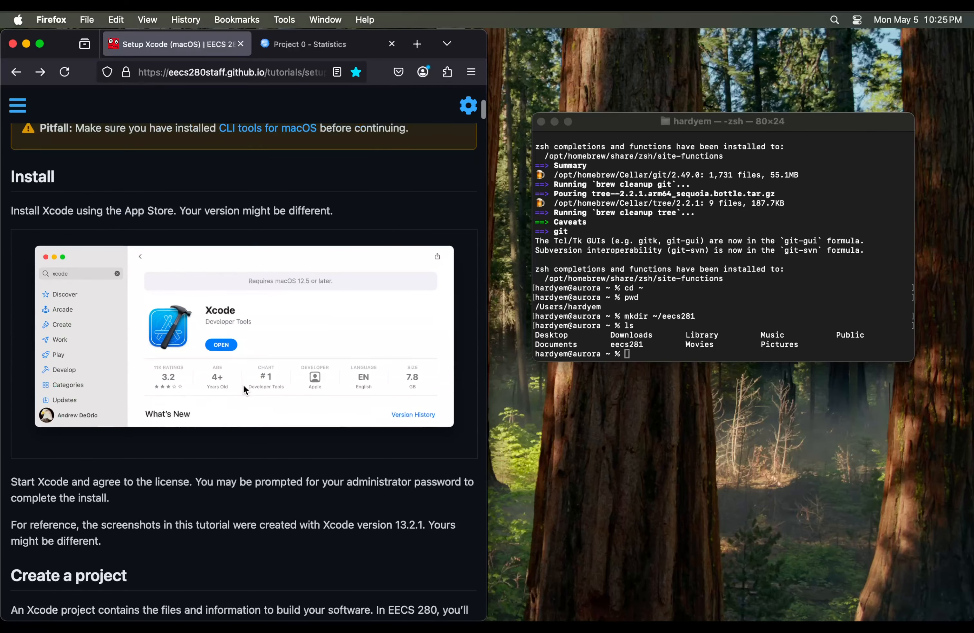
# Switch to the App Store and search for xcode
pyautogui.moveTo(543, 612)
pyautogui.click(482, 596)
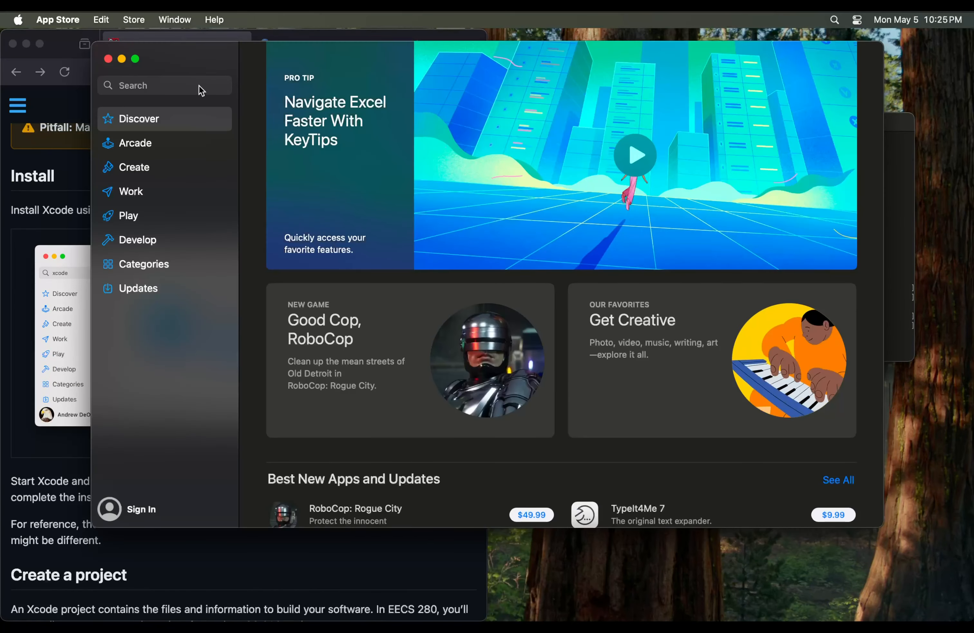
pyautogui.click(199, 85)
pyautogui.write('xcode')
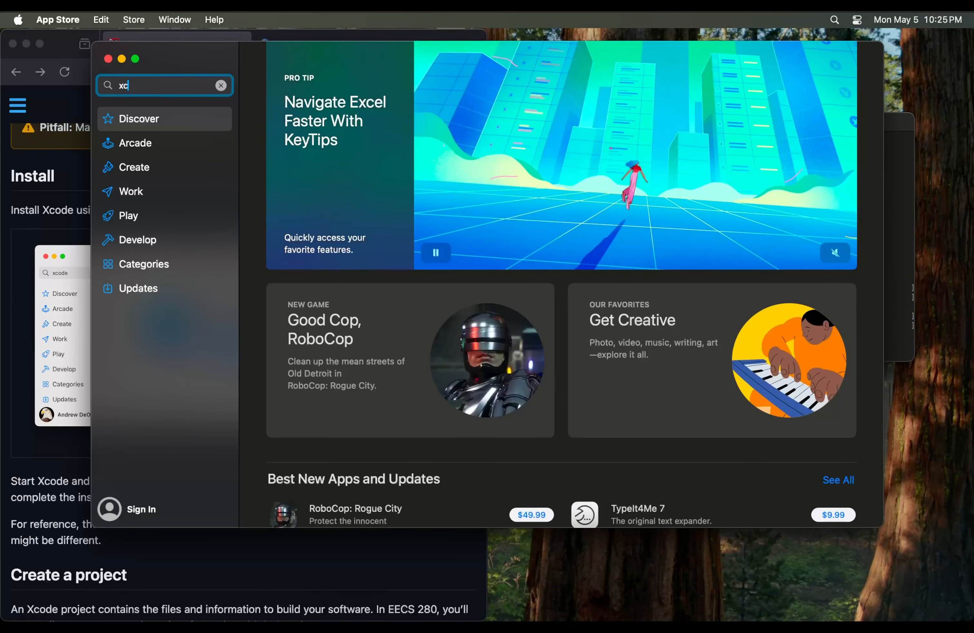
pyautogui.press('Return')
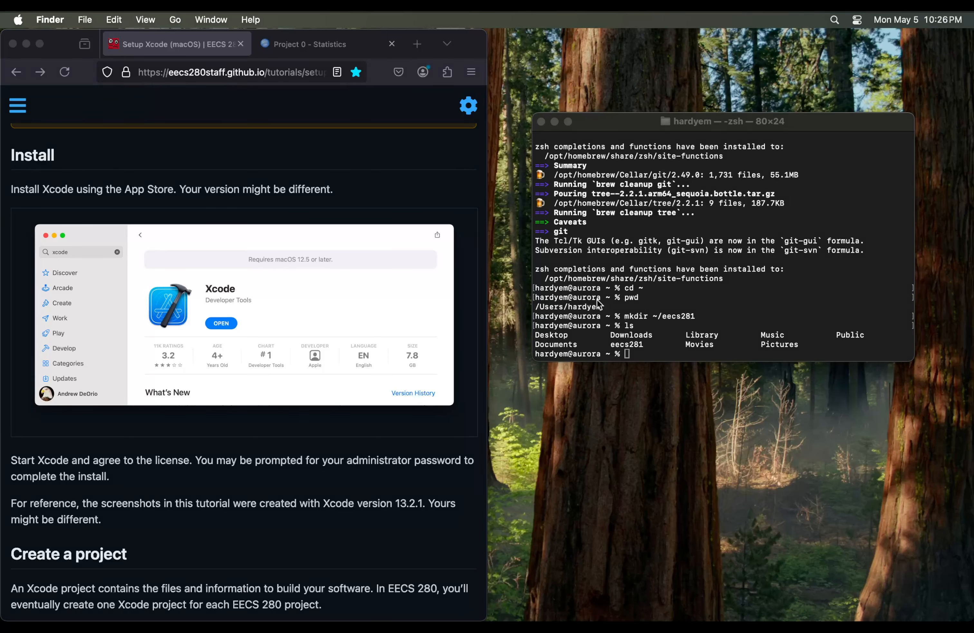
# Launch Xcode, agree to the Xcode and Apple SDKs license, and authorize the changes with the account password
pyautogui.click(658, 273)
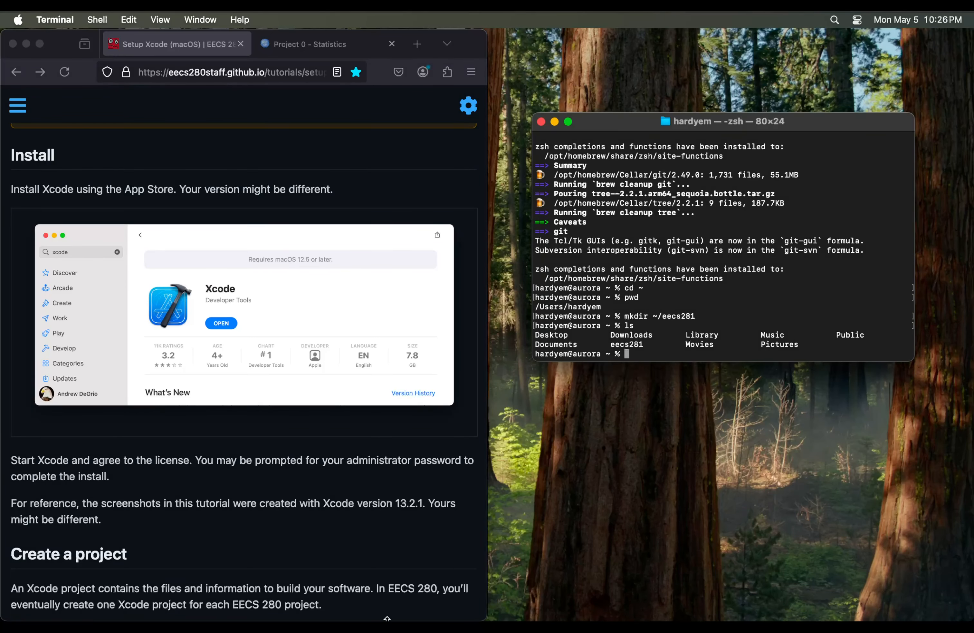
pyautogui.click(376, 614)
pyautogui.click(592, 485)
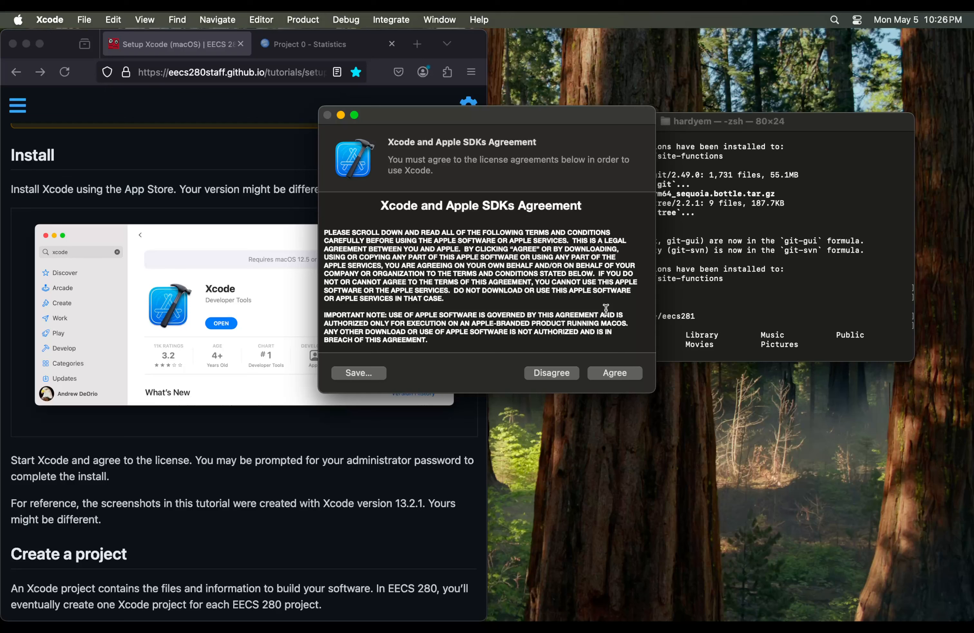
pyautogui.click(604, 369)
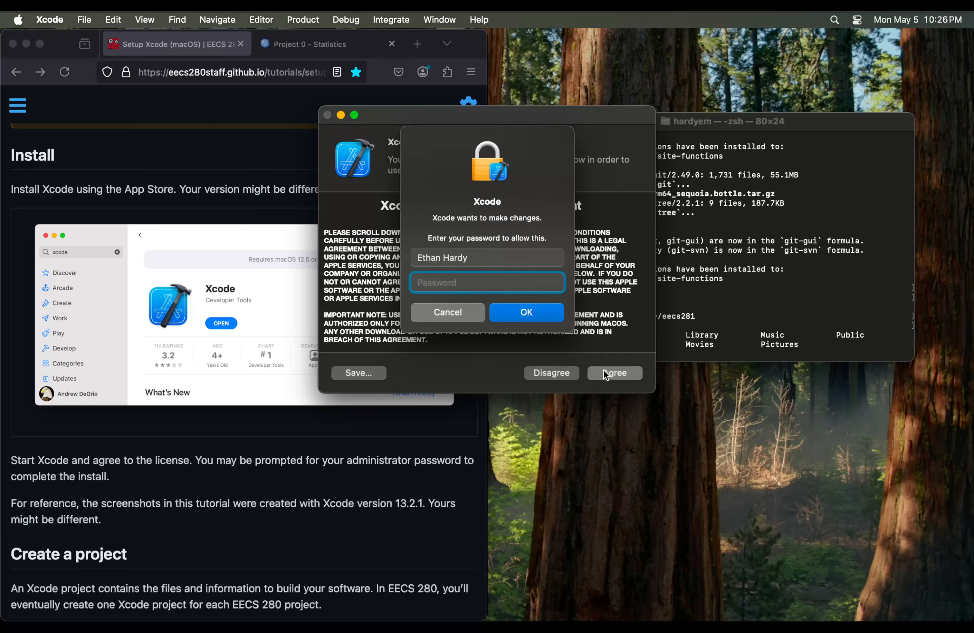
pyautogui.write('•••••')
pyautogui.press('Return')
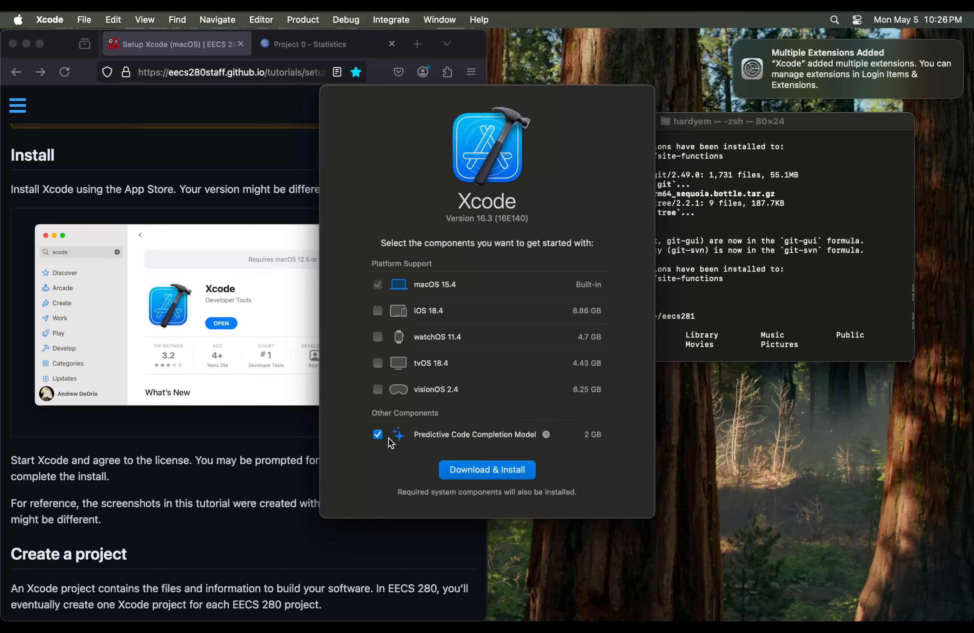
# Deselect the Predictive Code Completion Model, download and install the remaining components, and continue past What's New in Xcode
pyautogui.click(378, 434)
pyautogui.click(479, 472)
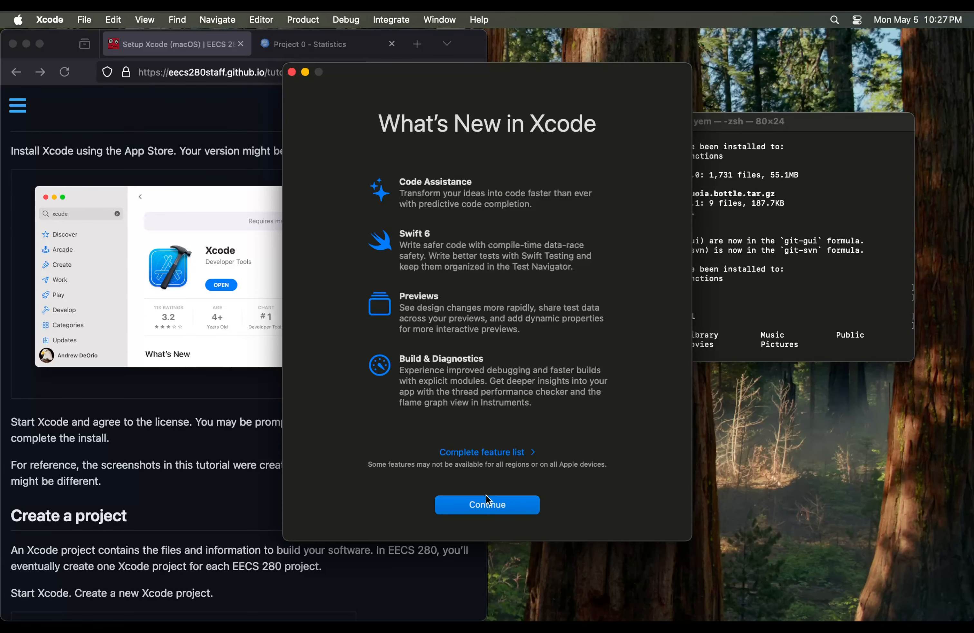
pyautogui.click(486, 496)
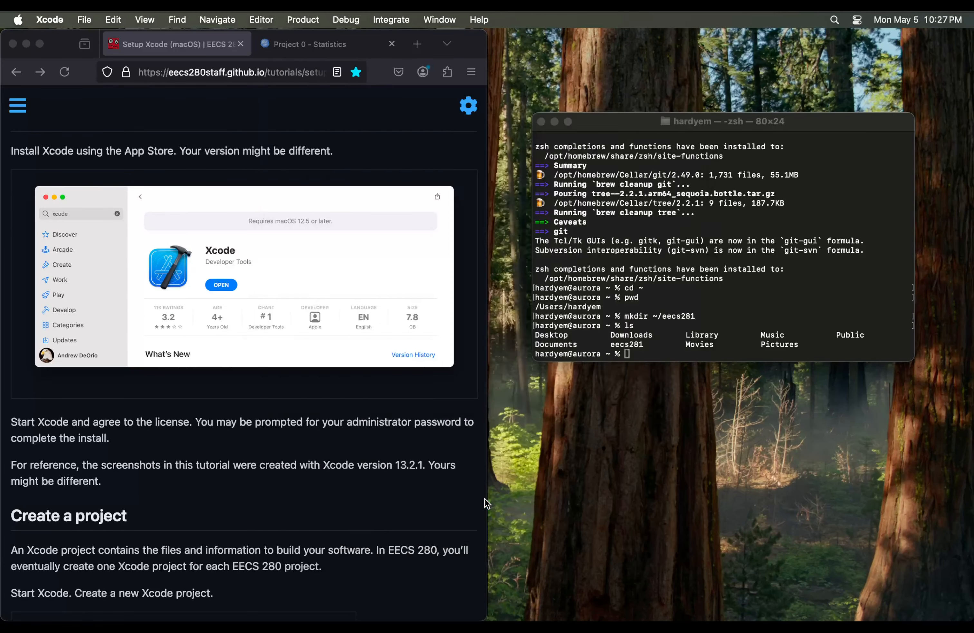
# Start a new Xcode project from the macOS Command Line Tool template and proceed to its options
pyautogui.scroll(-5, 398, 505)
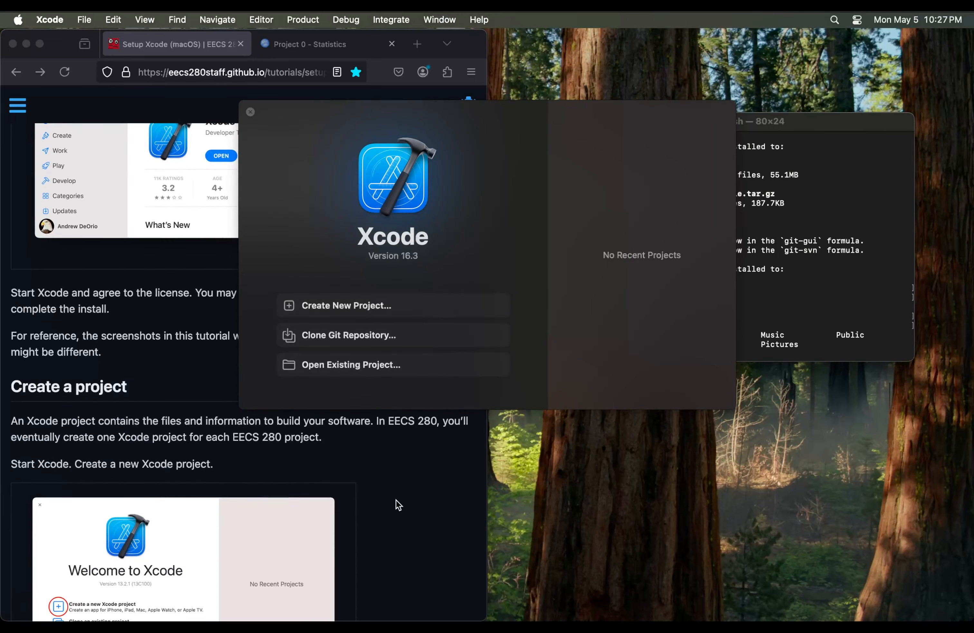
pyautogui.click(396, 299)
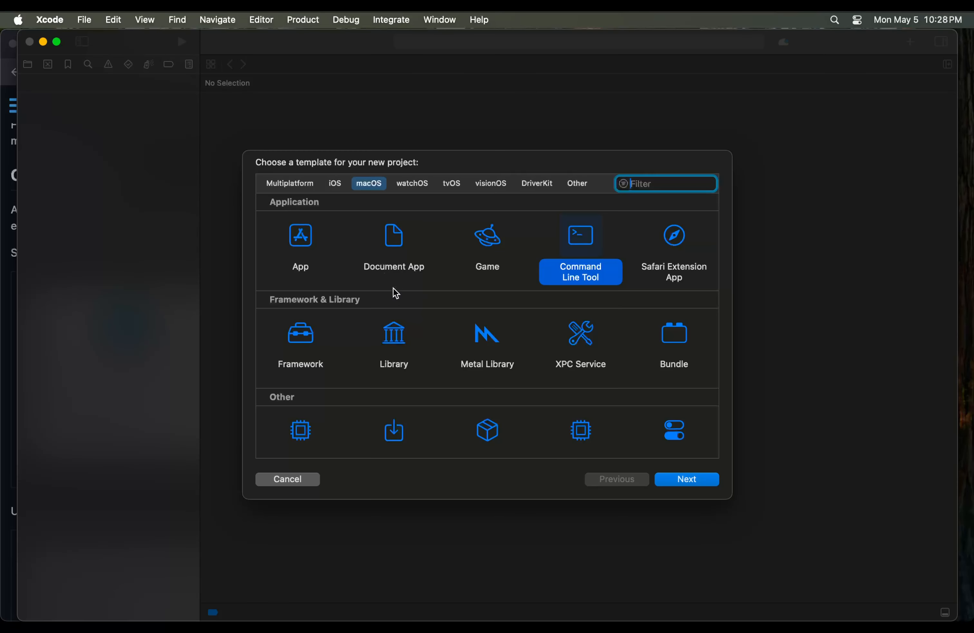
pyautogui.click(306, 185)
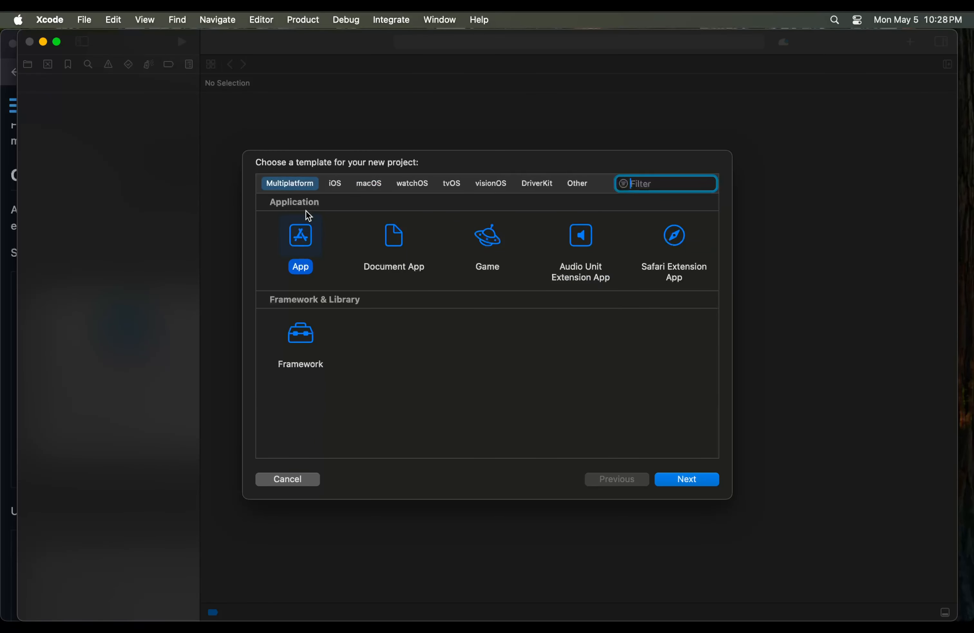
pyautogui.click(365, 185)
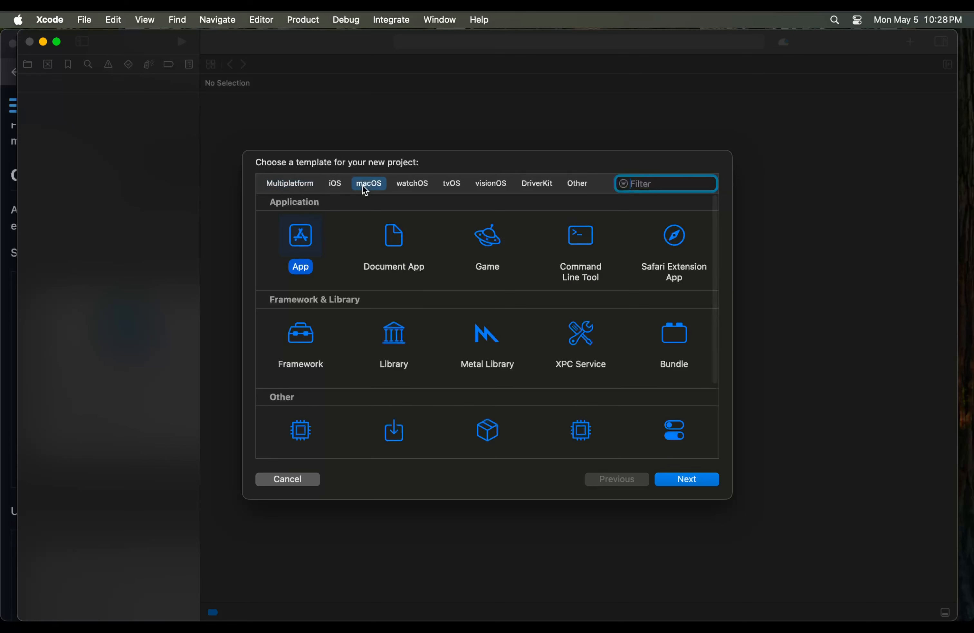
pyautogui.click(595, 245)
pyautogui.click(673, 480)
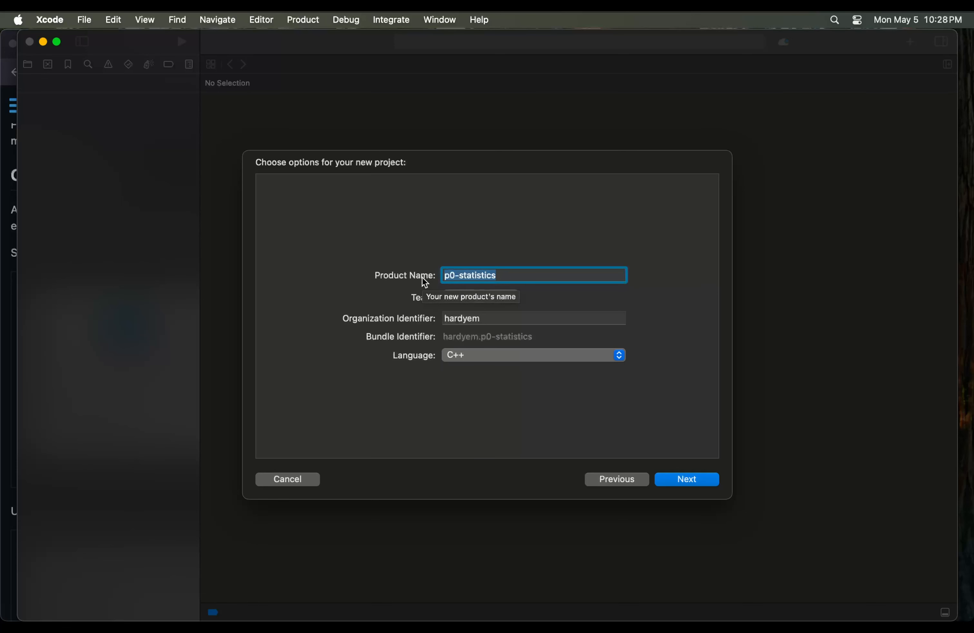
# Accept the project options, turn off Git repository creation, and create the p0-statistics project inside the eecs281 folder
pyautogui.doubleClick(479, 321)
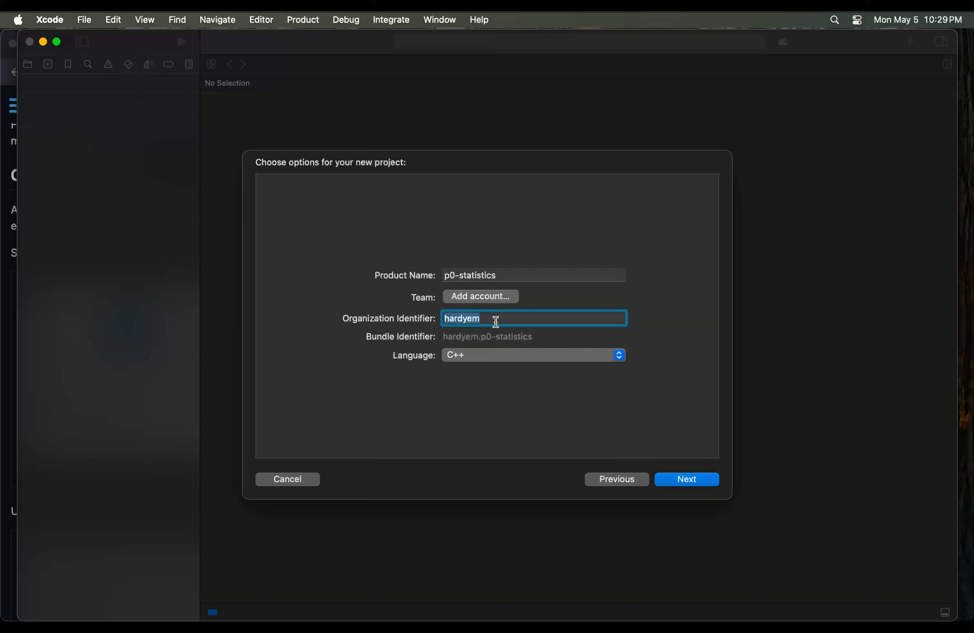
pyautogui.click(496, 322)
pyautogui.click(692, 483)
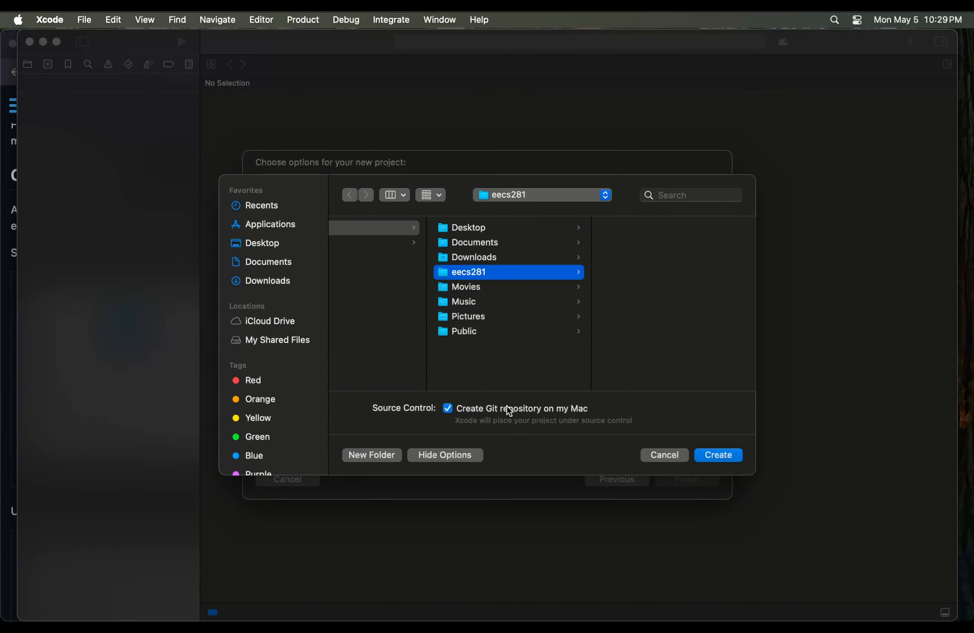
pyautogui.click(452, 407)
pyautogui.click(294, 242)
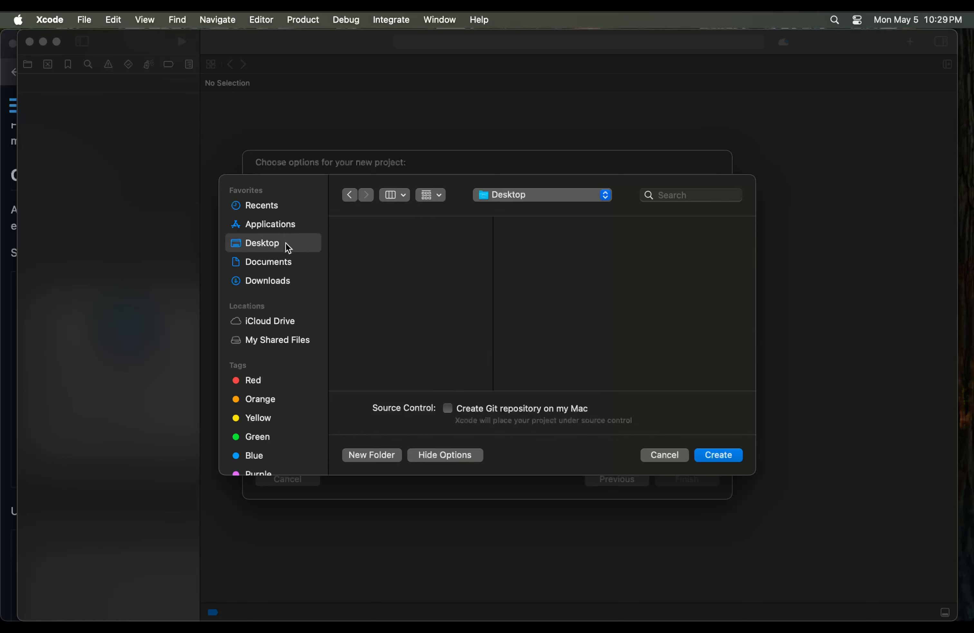
pyautogui.click(285, 266)
pyautogui.click(283, 245)
pyautogui.click(526, 190)
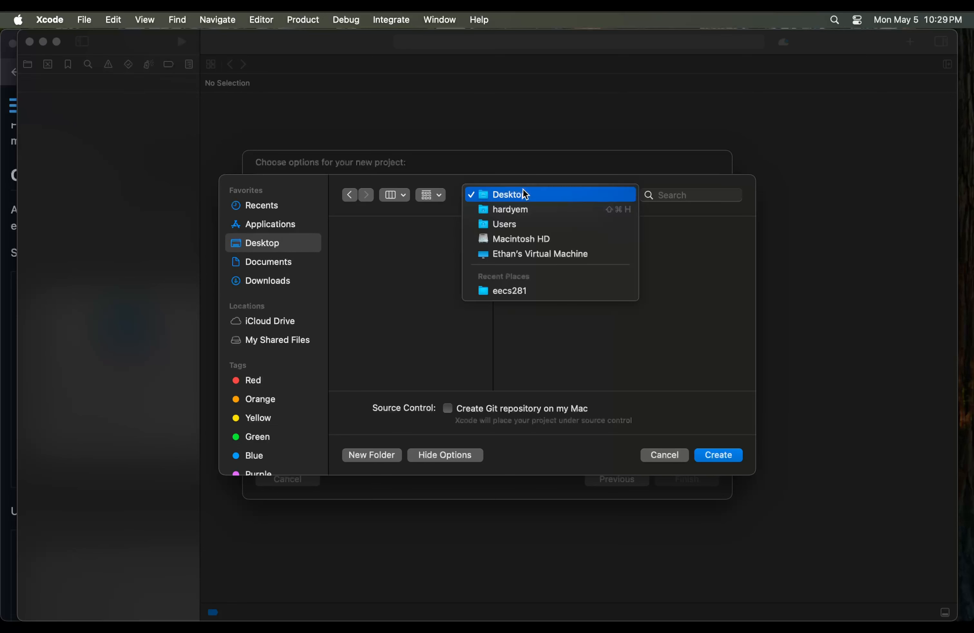
pyautogui.click(514, 211)
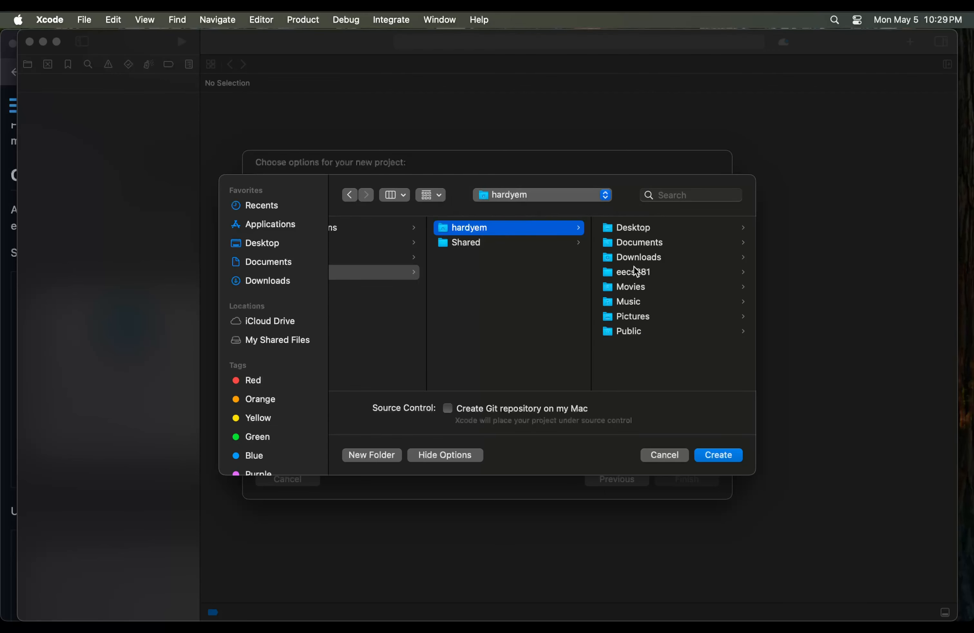
pyautogui.click(635, 272)
pyautogui.press('Return')
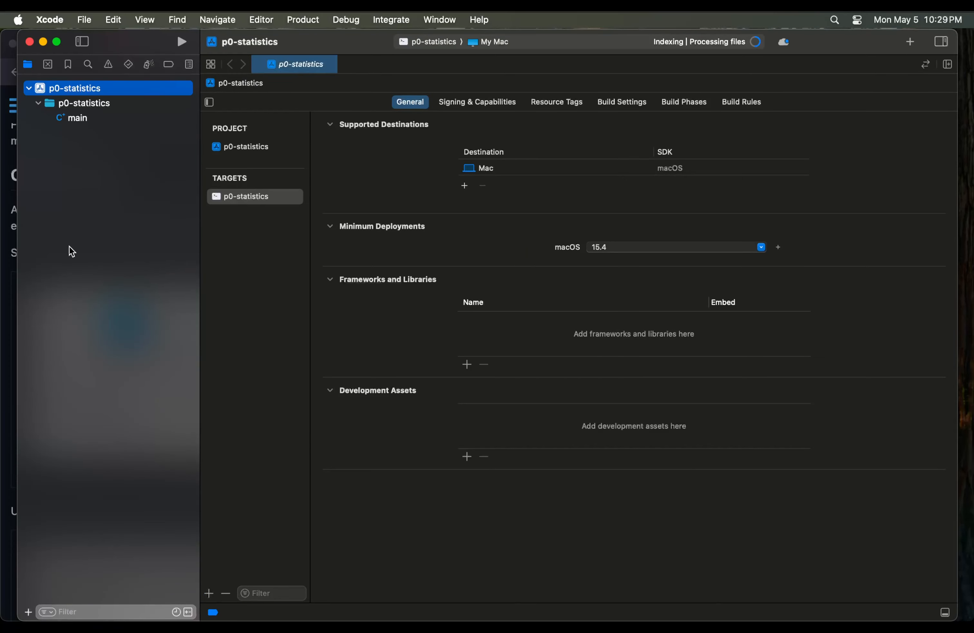
# Following the tutorial, move main out of the p0-statistics folder to the project's top level, and delete that folder and the Products group
pyautogui.click(10, 249)
pyautogui.scroll(-10, 11, 250)
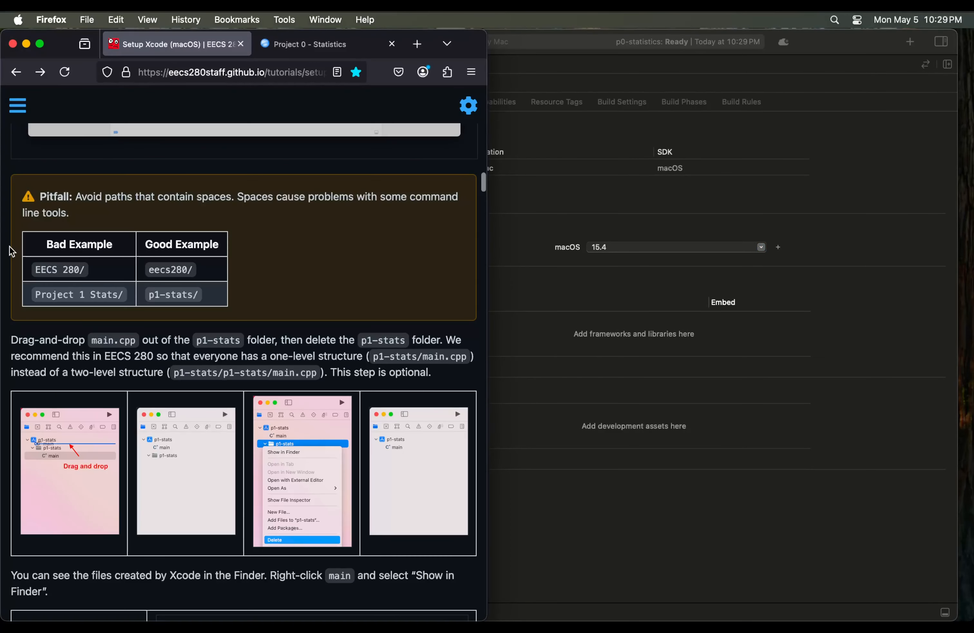
pyautogui.scroll(-5, 233, 432)
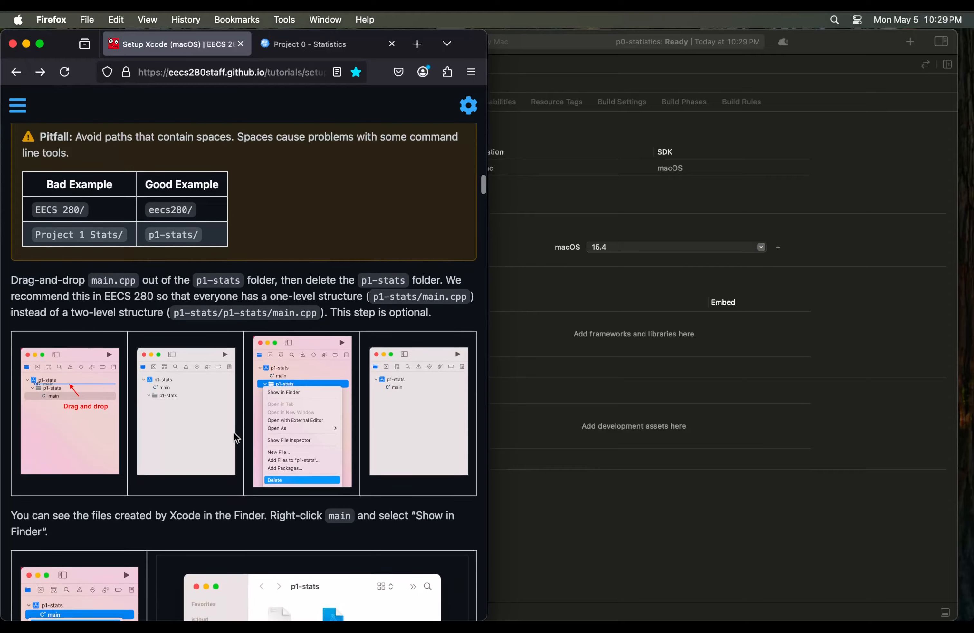
pyautogui.scroll(-2, 233, 433)
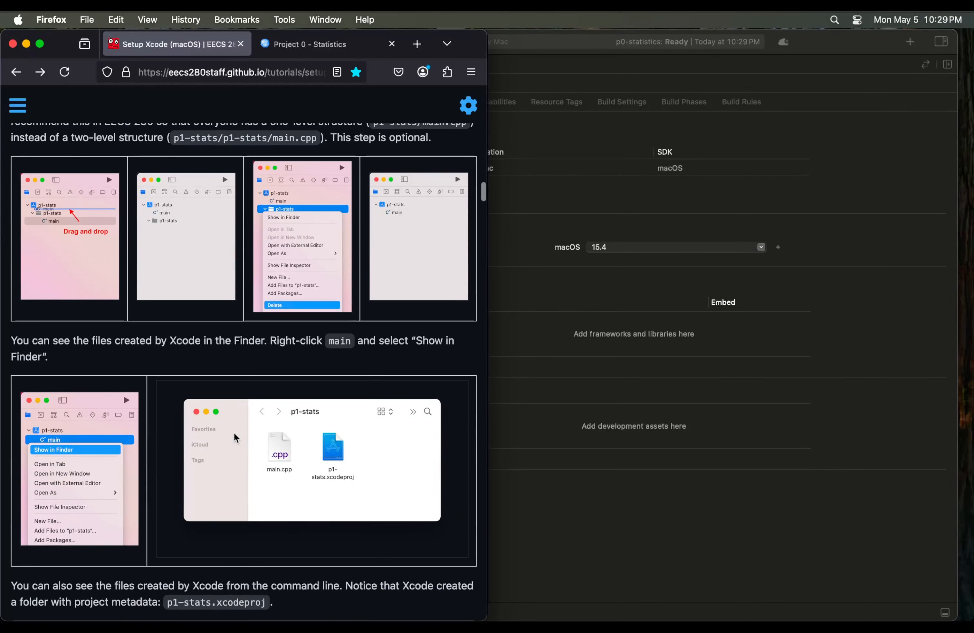
pyautogui.click(517, 511)
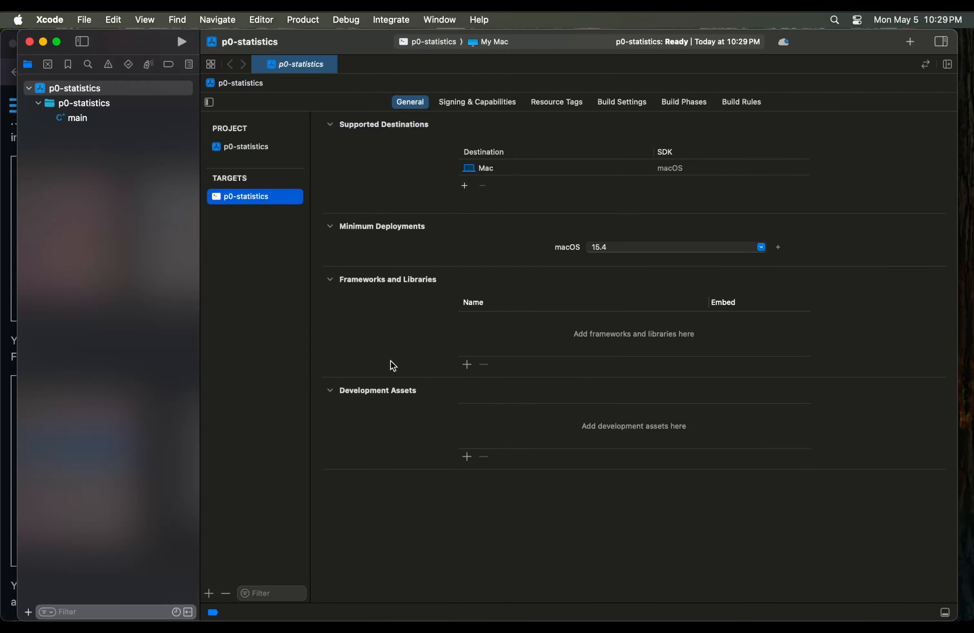
pyautogui.moveTo(75, 116); pyautogui.dragTo(74, 89)
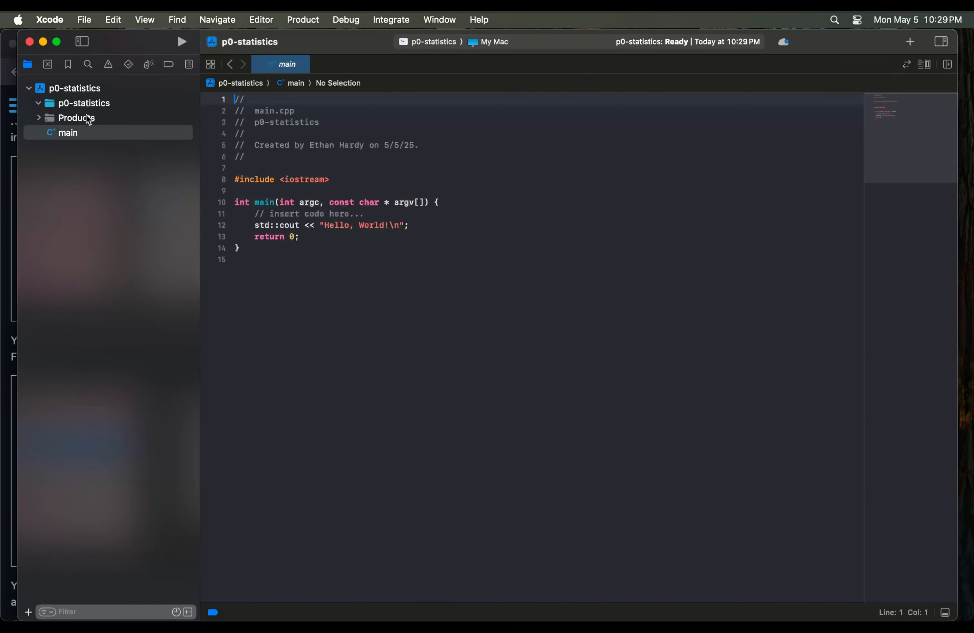
pyautogui.click(91, 106)
pyautogui.rightClick(91, 105)
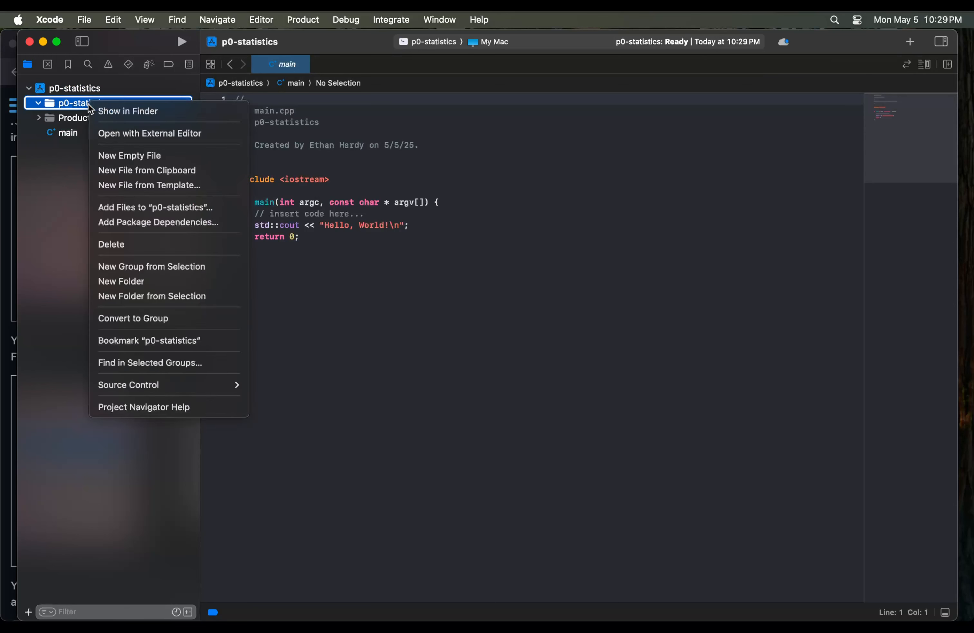
pyautogui.click(117, 244)
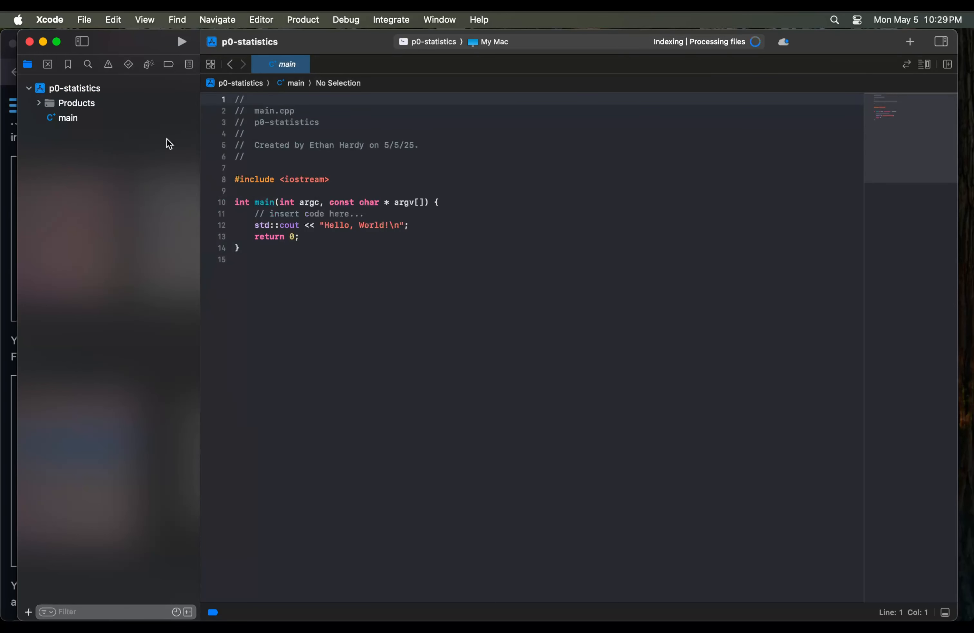
pyautogui.rightClick(87, 109)
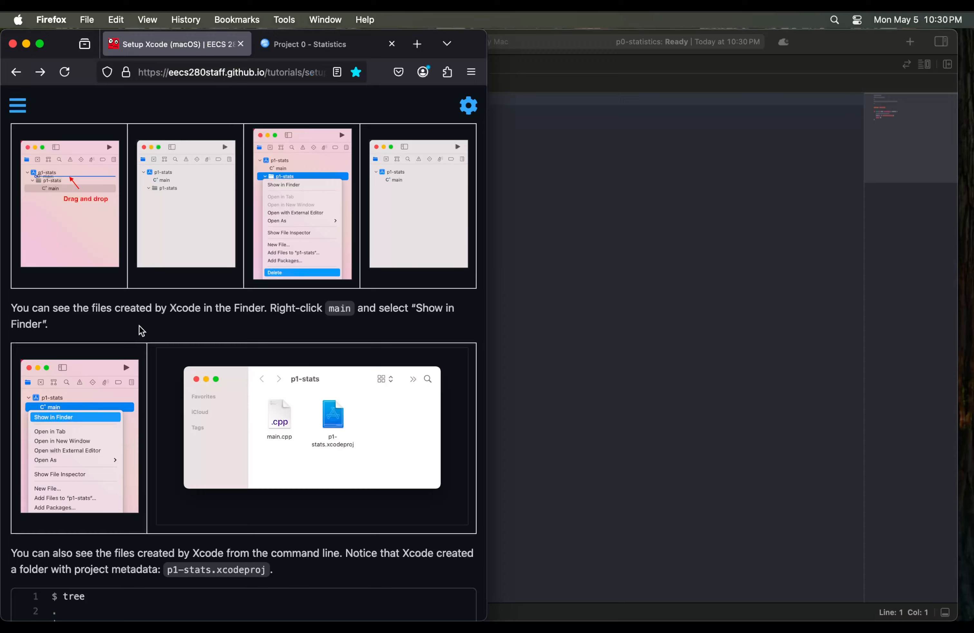
# Reveal the project's main source file in Finder
pyautogui.scroll(-3, 140, 327)
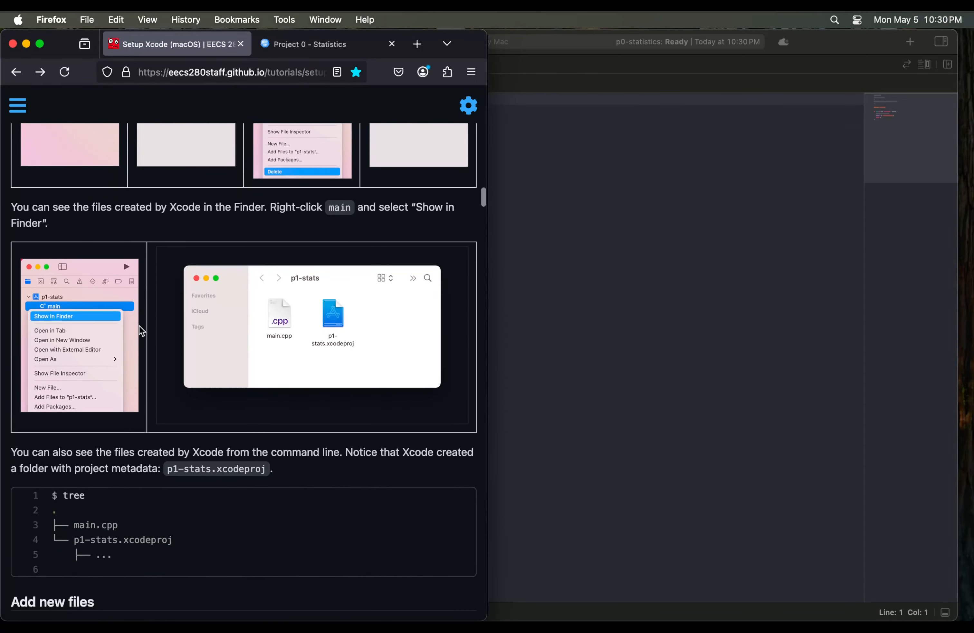
pyautogui.scroll(-3, 139, 325)
pyautogui.click(556, 313)
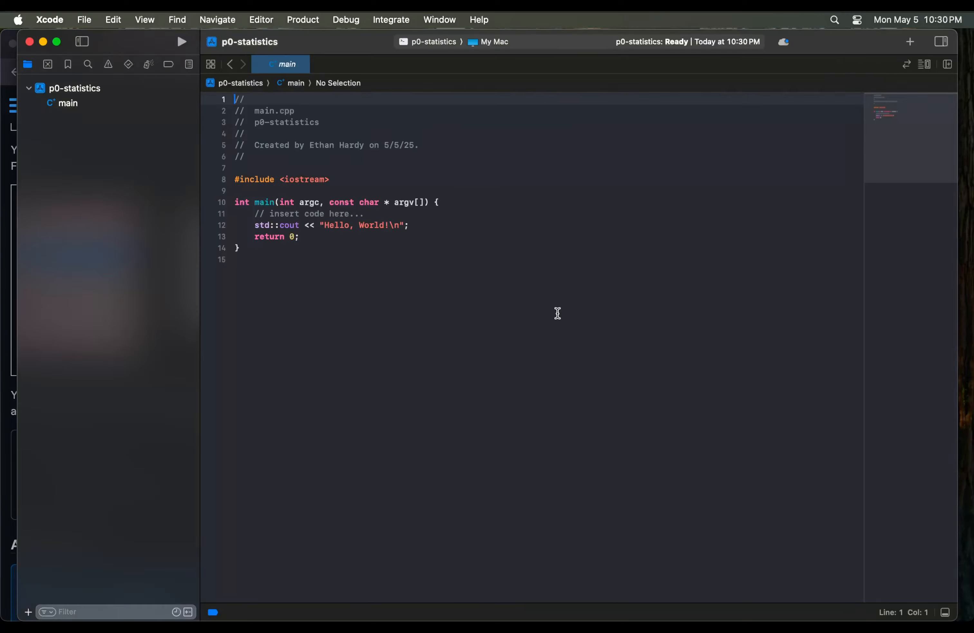
pyautogui.rightClick(87, 103)
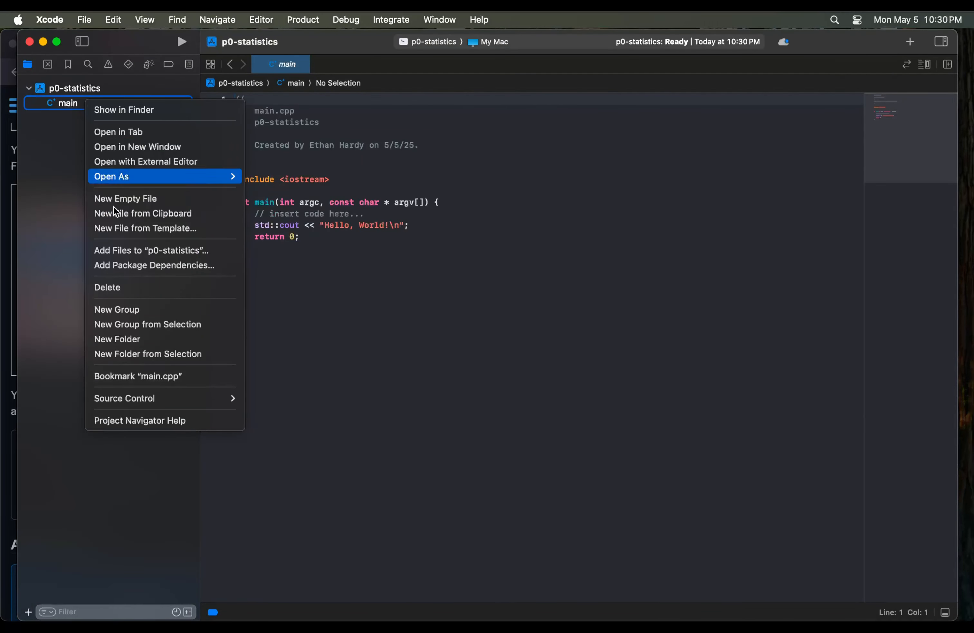
pyautogui.click(127, 109)
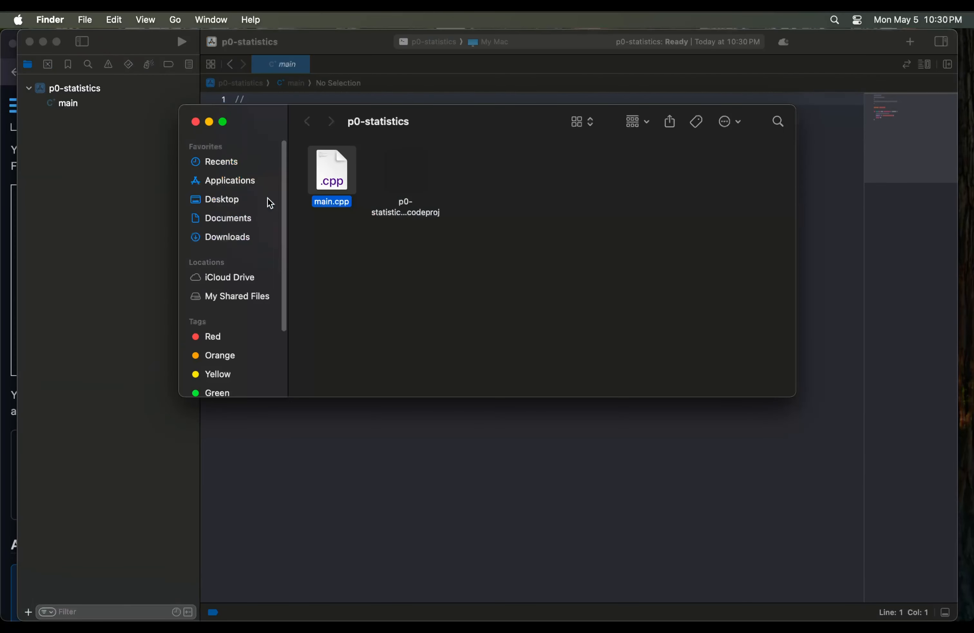
pyautogui.moveTo(430, 253); pyautogui.dragTo(348, 226)
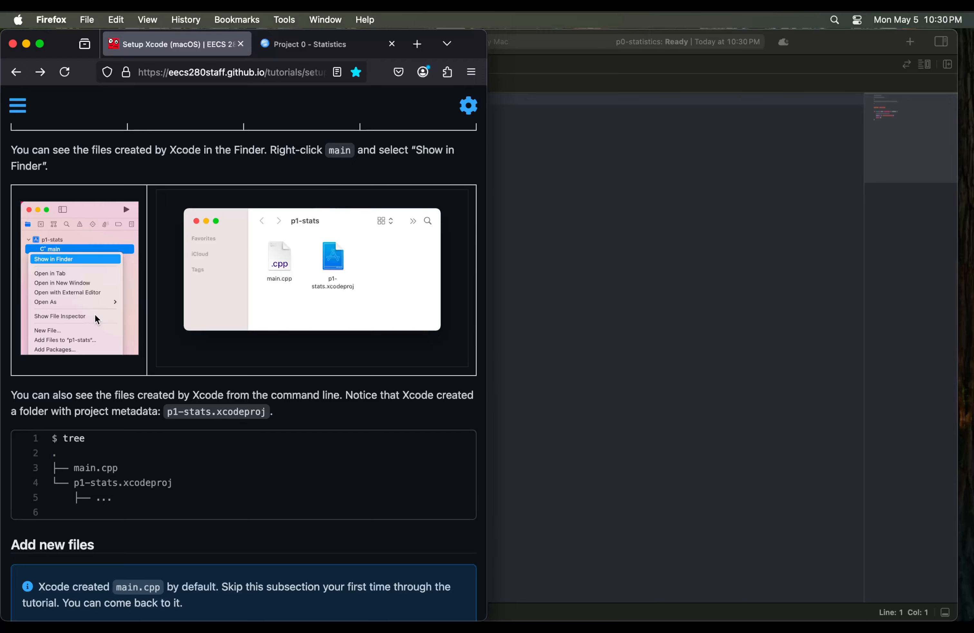
# Add a new empty file named stats.cpp to the p0-statistics project
pyautogui.scroll(-6, 94, 313)
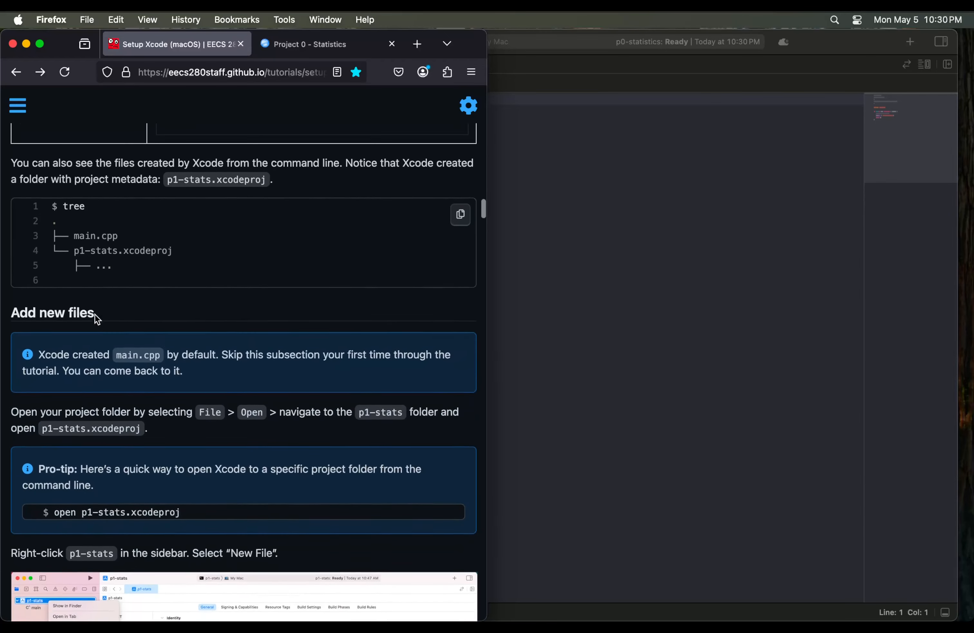
pyautogui.scroll(-3, 95, 313)
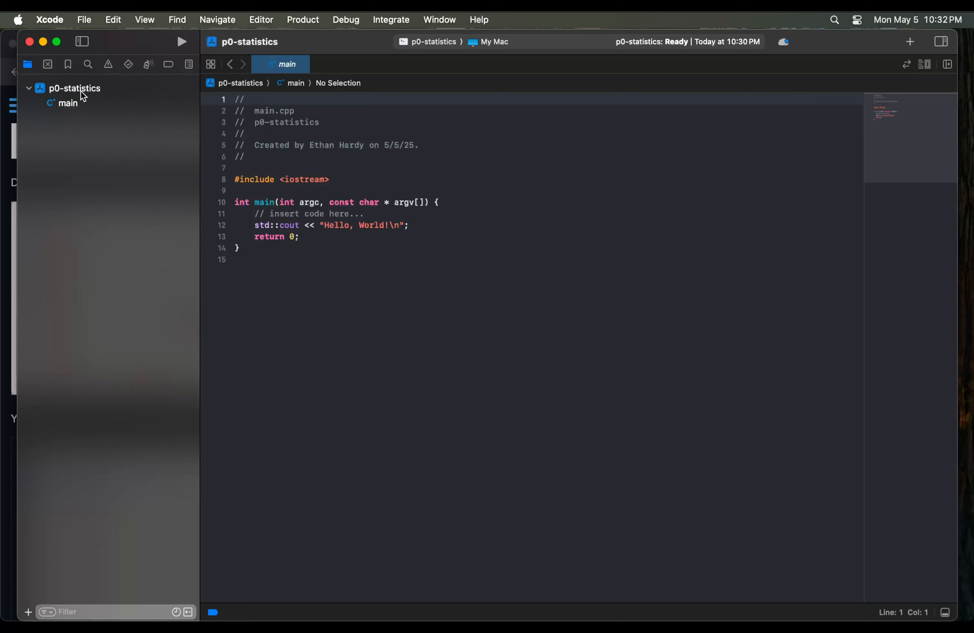
pyautogui.rightClick(83, 88)
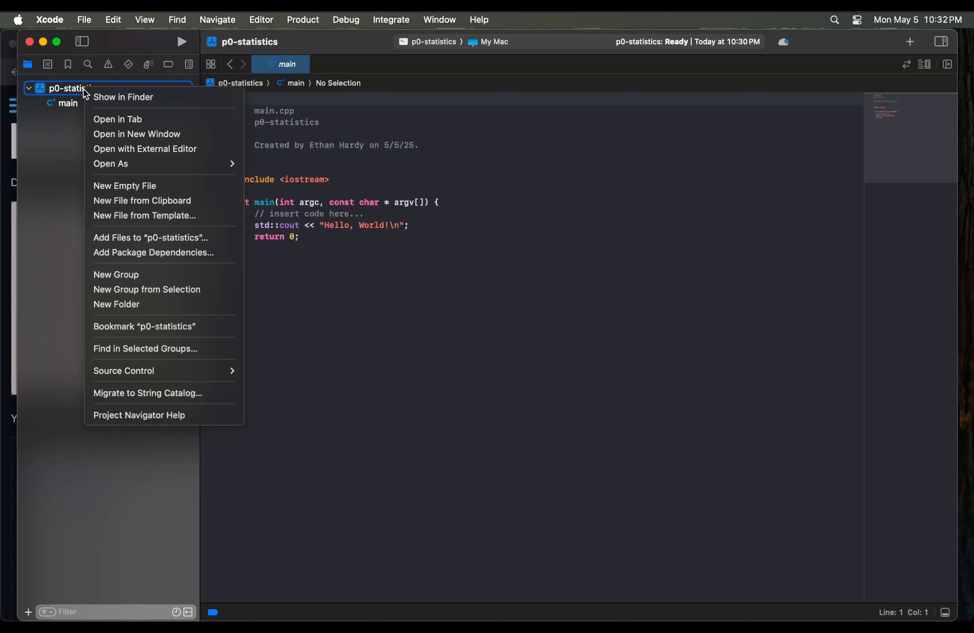
pyautogui.click(120, 186)
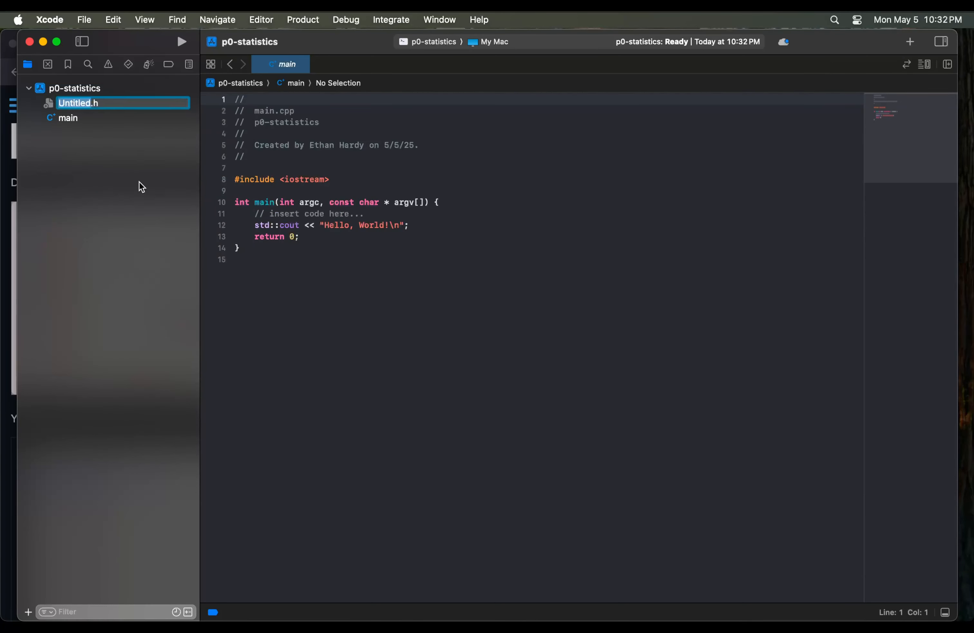
pyautogui.write('stats')
pyautogui.press('BackSpace')
pyautogui.write('cpp')
pyautogui.press('Return')
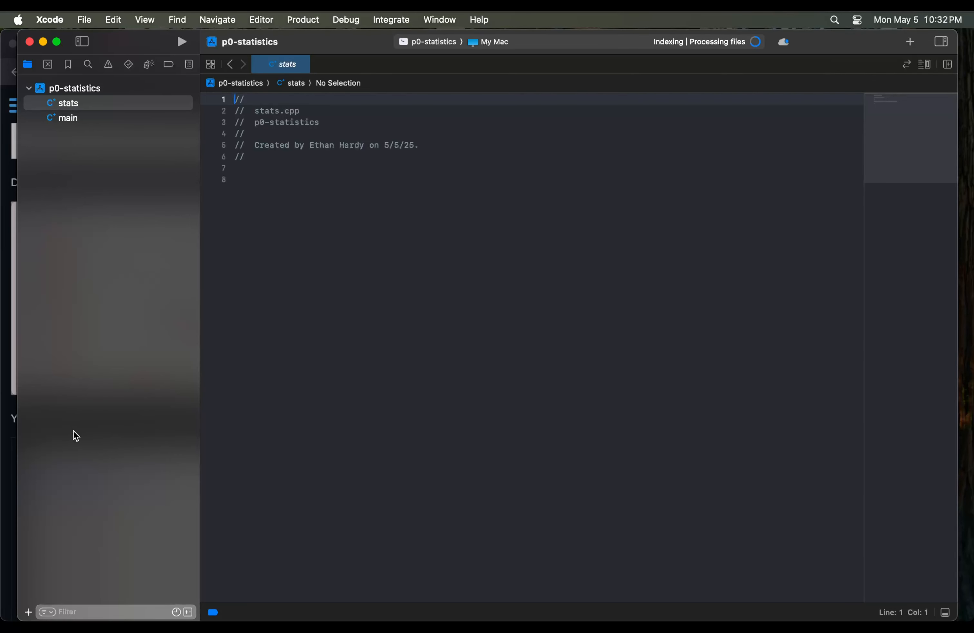
# Switch to Firefox, open the Project 0 Starter and Sample Files page, and copy the link to p0-statistics-files.tgz
pyautogui.click(12, 445)
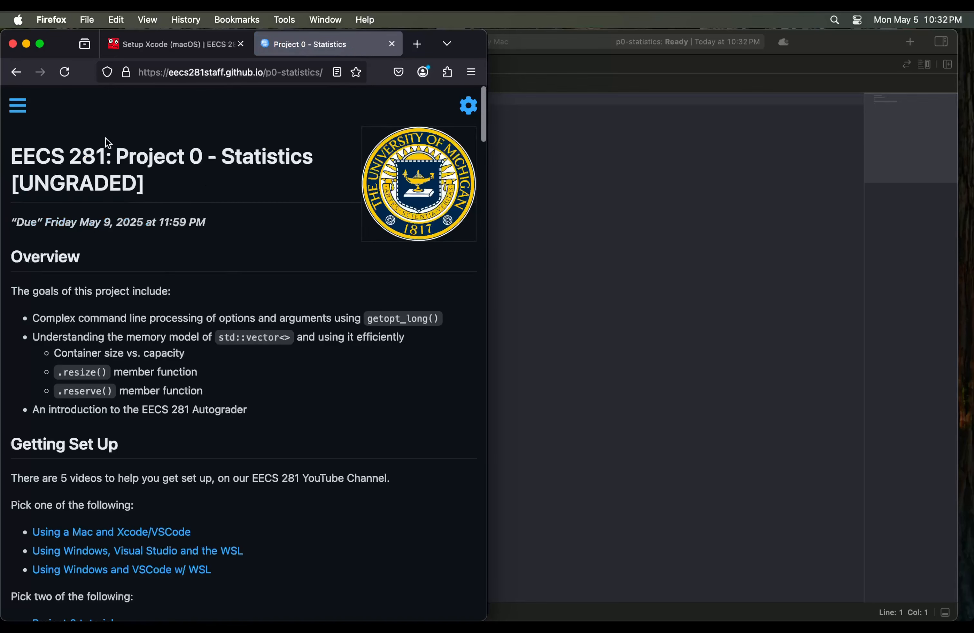
pyautogui.click(18, 107)
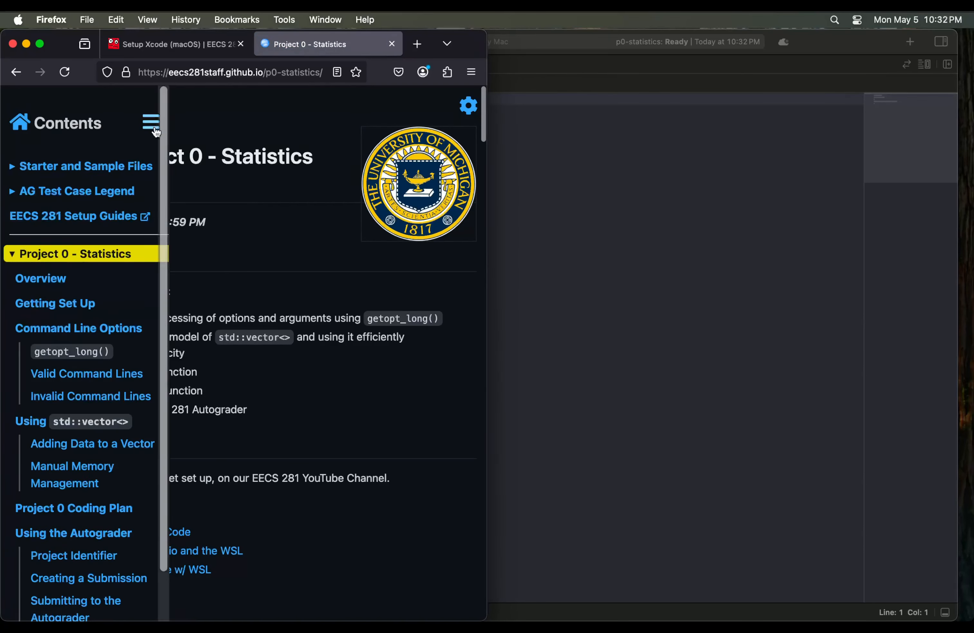
pyautogui.click(108, 163)
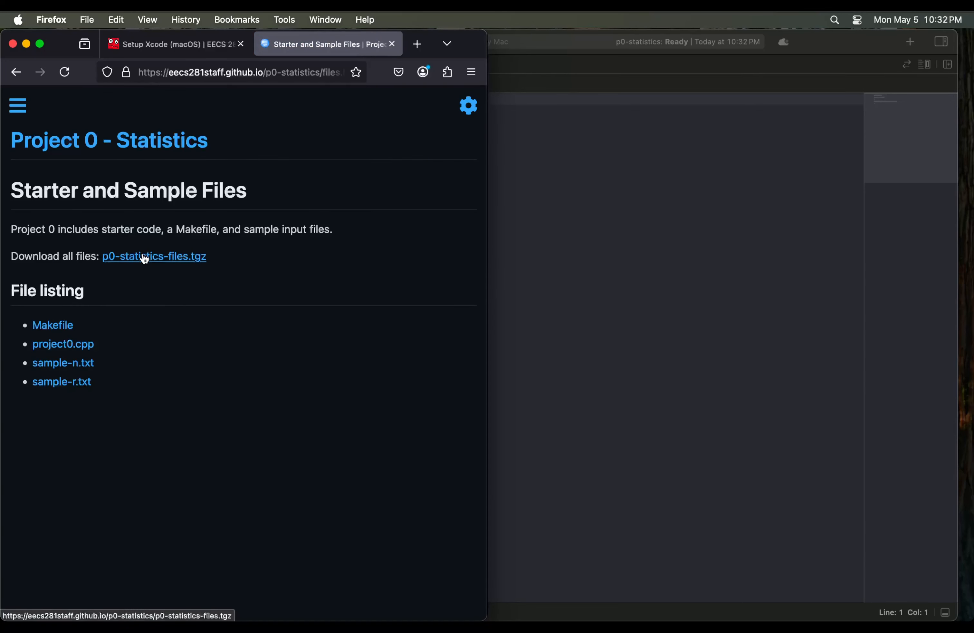
pyautogui.rightClick(144, 258)
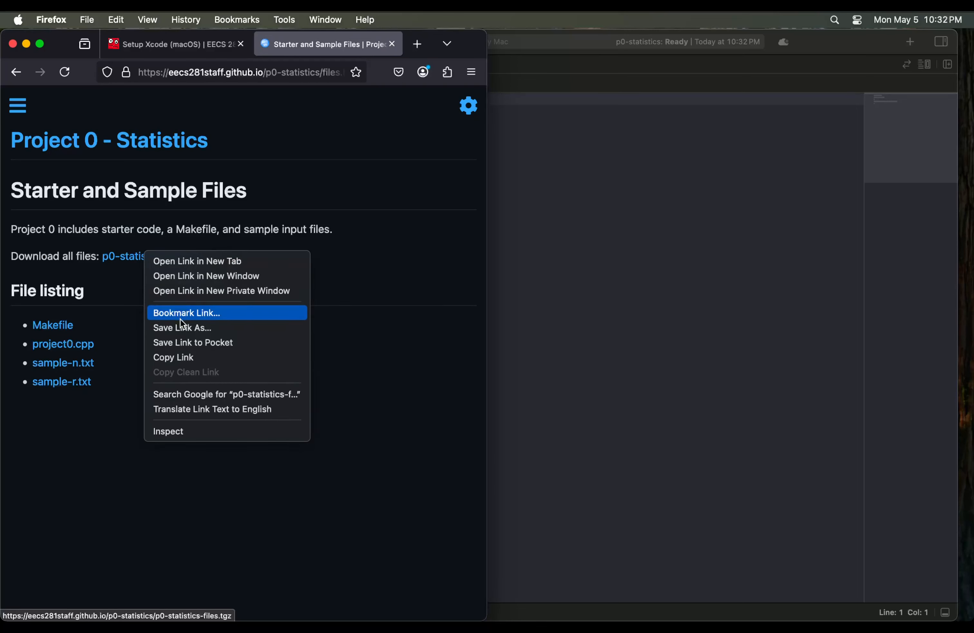
pyautogui.click(182, 357)
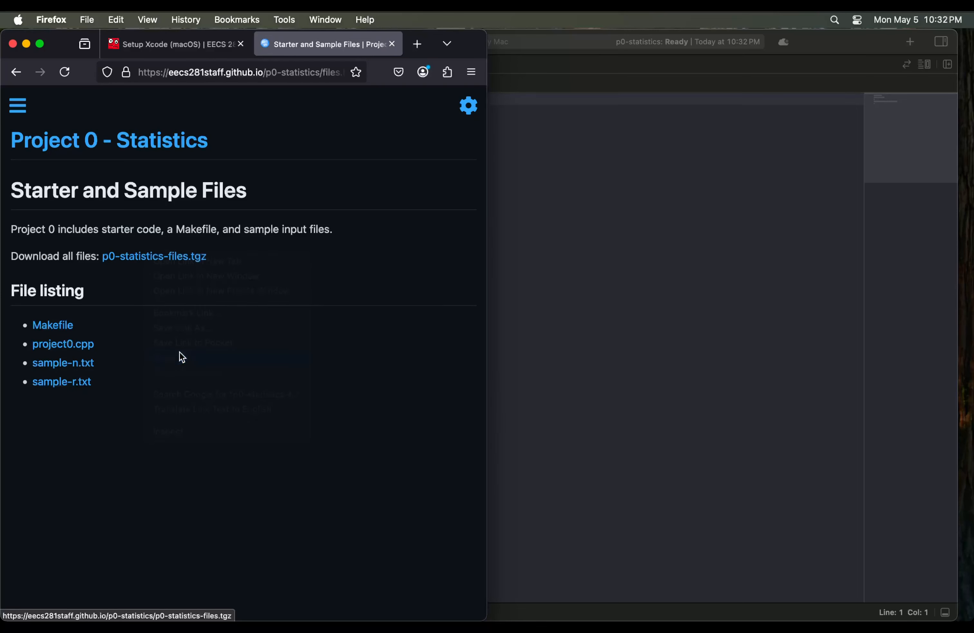
# Switch to Terminal, change the directory to eecs281/p0-statistics, and list its contents with ls
pyautogui.click(519, 435)
pyautogui.moveTo(511, 618)
pyautogui.click(558, 591)
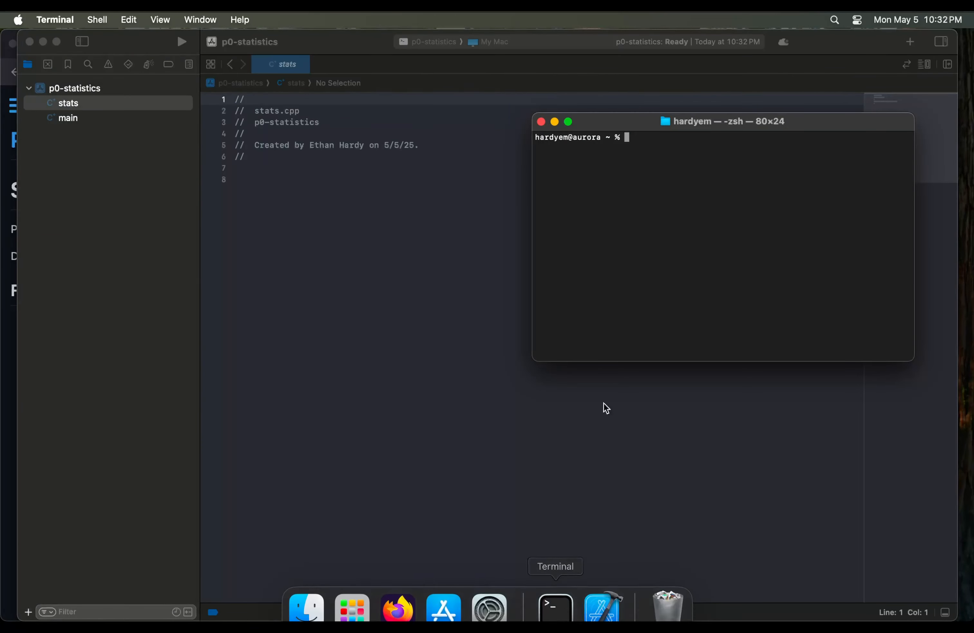
pyautogui.write('cd De')
pyautogui.press('Tab')
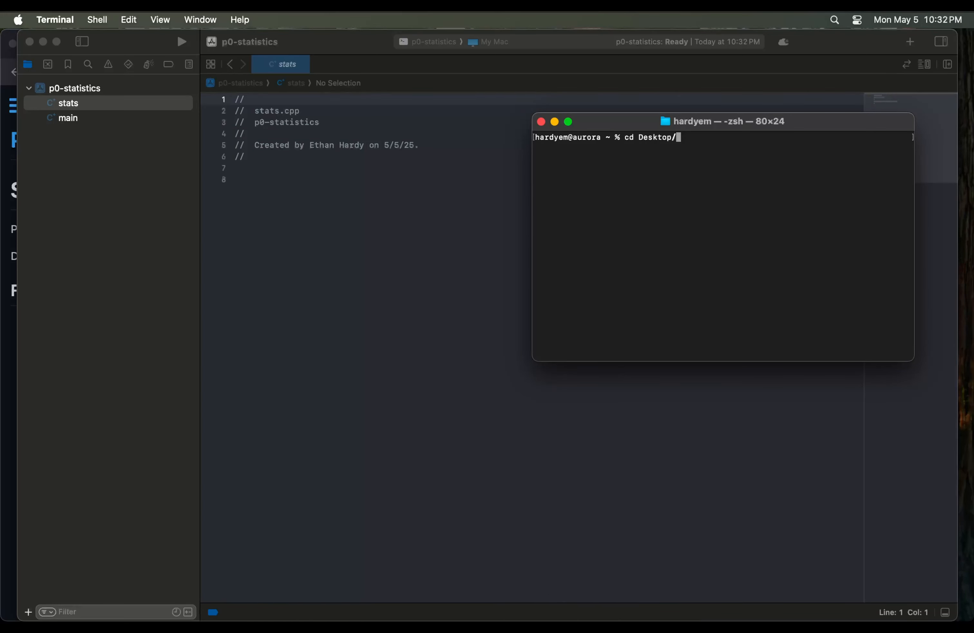
pyautogui.press('BackSpace')
pyautogui.press('BackSpace')
pyautogui.press('BackSpace')
pyautogui.press('BackSpace')
pyautogui.press('BackSpace')
pyautogui.press('BackSpace')
pyautogui.press('BackSpace')
pyautogui.press('BackSpace')
pyautogui.write('e')
pyautogui.press('Tab')
pyautogui.press('BackSpace')
pyautogui.press('BackSpace')
pyautogui.press('BackSpace')
pyautogui.press('BackSpace')
pyautogui.press('BackSpace')
pyautogui.press('BackSpace')
pyautogui.write('c')
pyautogui.press('Tab')
pyautogui.write('p0')
pyautogui.press('Tab')
pyautogui.press('Return')
pyautogui.write('ls')
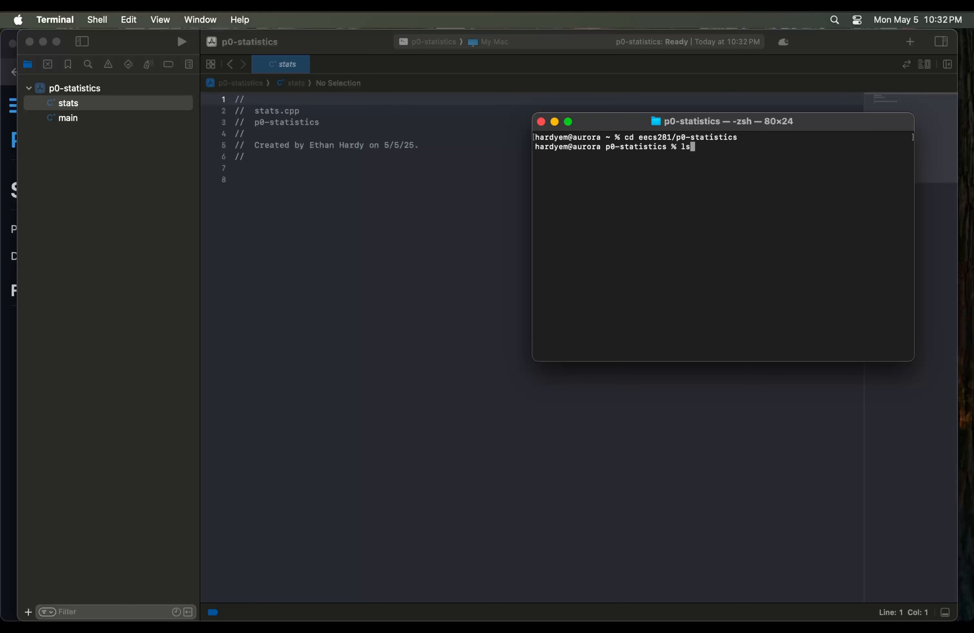
pyautogui.press('Return')
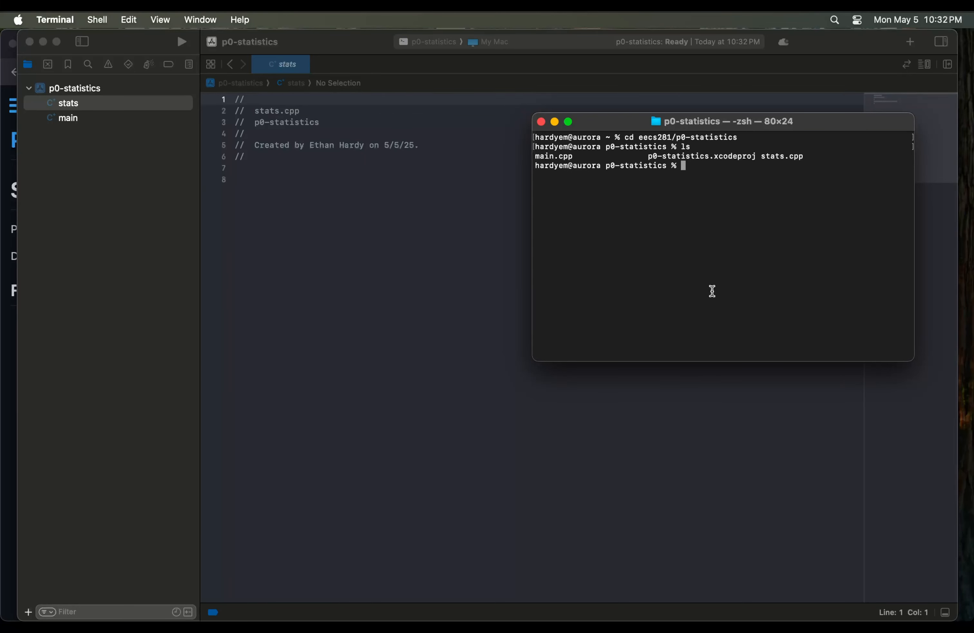
# Download p0-statistics-files.tgz into the project folder by running wget with the copied link
pyautogui.write('wget')
pyautogui.press('super+v')
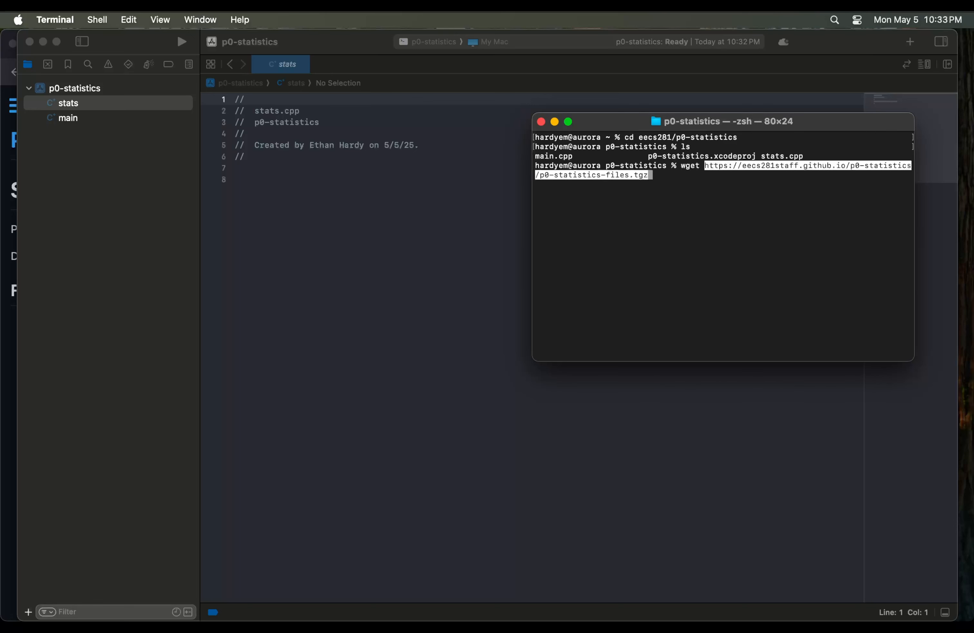
pyautogui.press('Return')
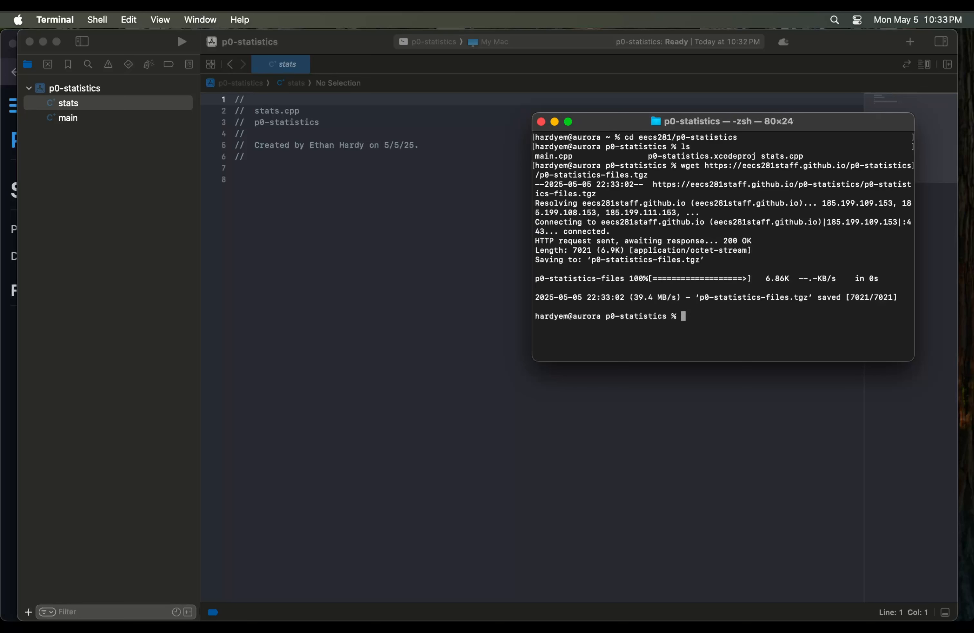
# Extract p0-statistics-files.tgz with tar xvf and list the folder's contents with ls and ls -l
pyautogui.write('tar xvf p0-statistics-')
pyautogui.press('Tab')
pyautogui.press('Return')
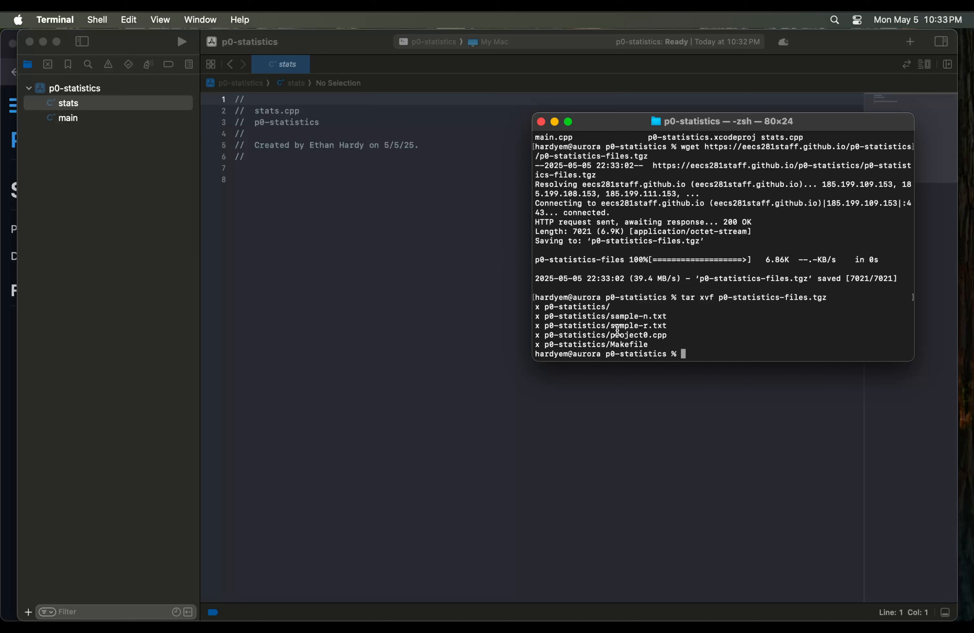
pyautogui.write('ls')
pyautogui.press('Return')
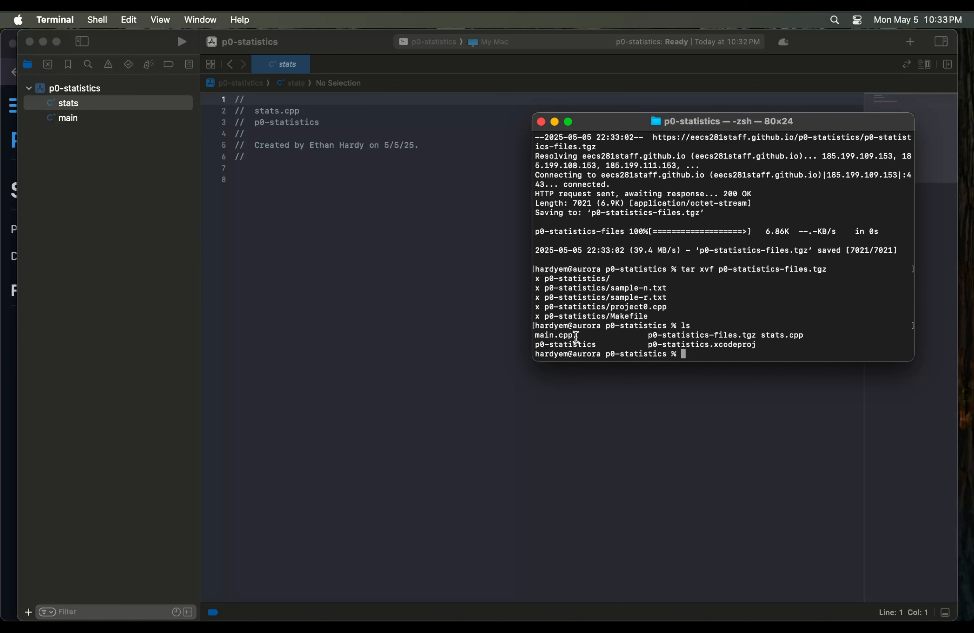
pyautogui.write('ls -l')
pyautogui.press('Return')
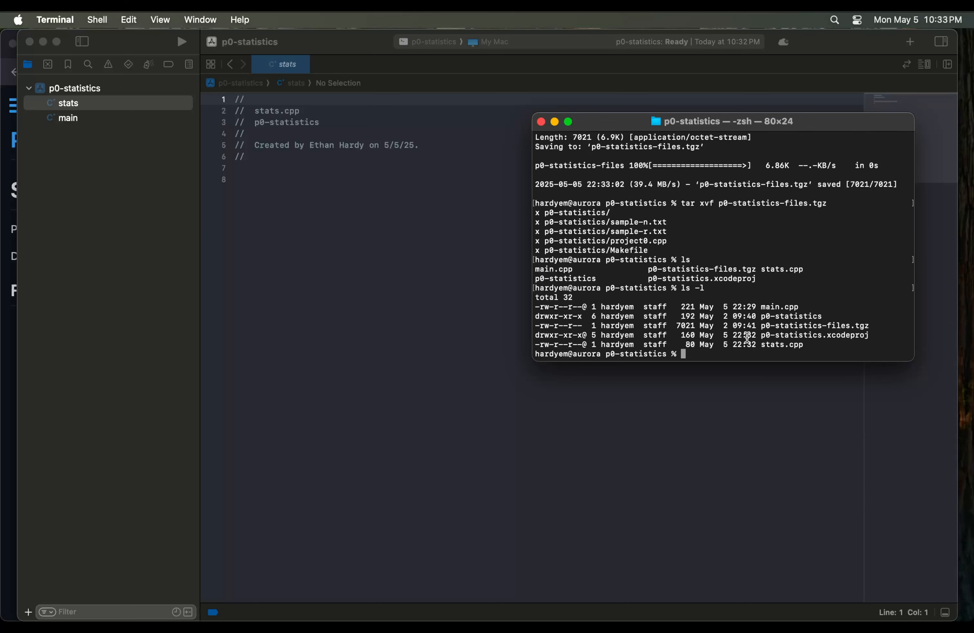
# Move all files from the extracted p0-statistics subfolder into the current directory with mv p0-statistics/* ./
pyautogui.moveTo(761, 316); pyautogui.dragTo(823, 316)
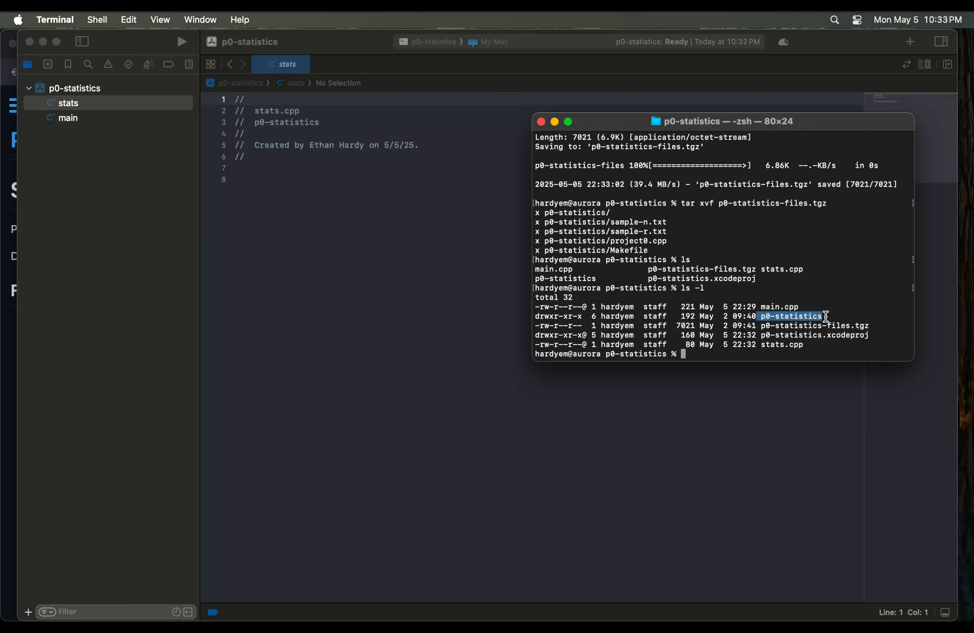
pyautogui.click(813, 318)
pyautogui.write('mv p0')
pyautogui.press('Tab')
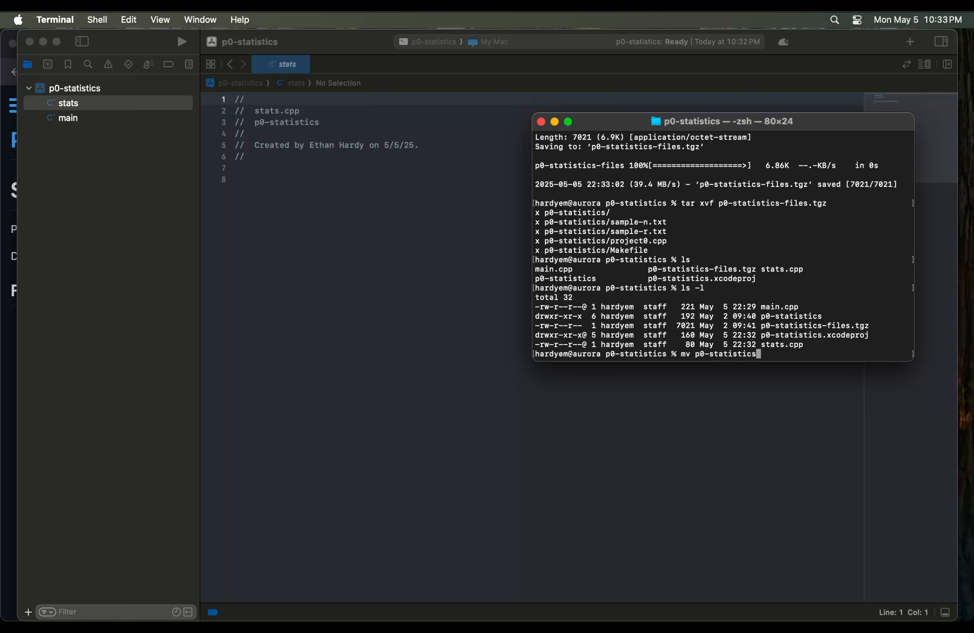
pyautogui.write('/* ./')
pyautogui.moveTo(765, 353); pyautogui.dragTo(696, 351)
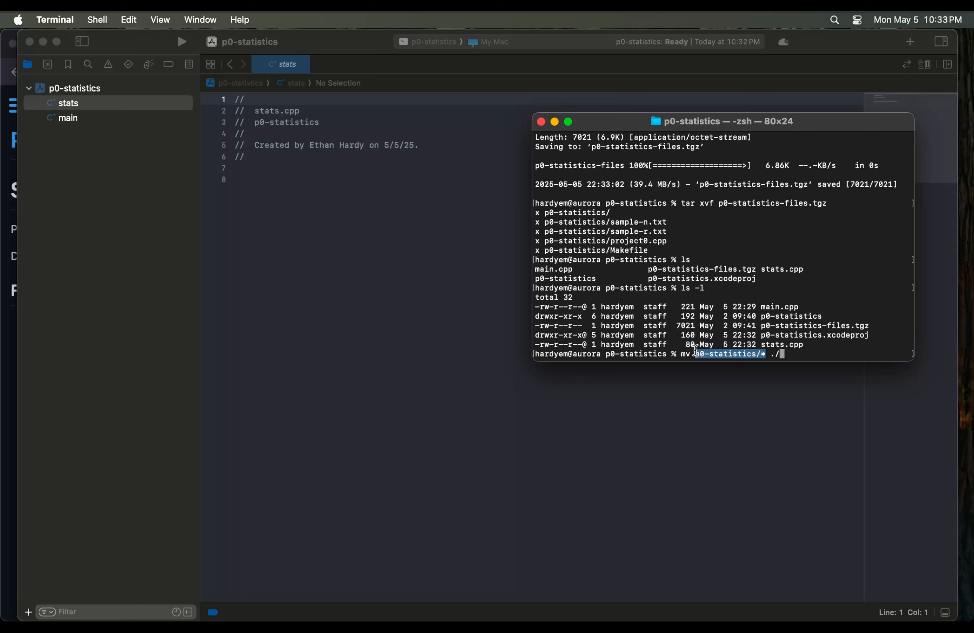
pyautogui.click(695, 351)
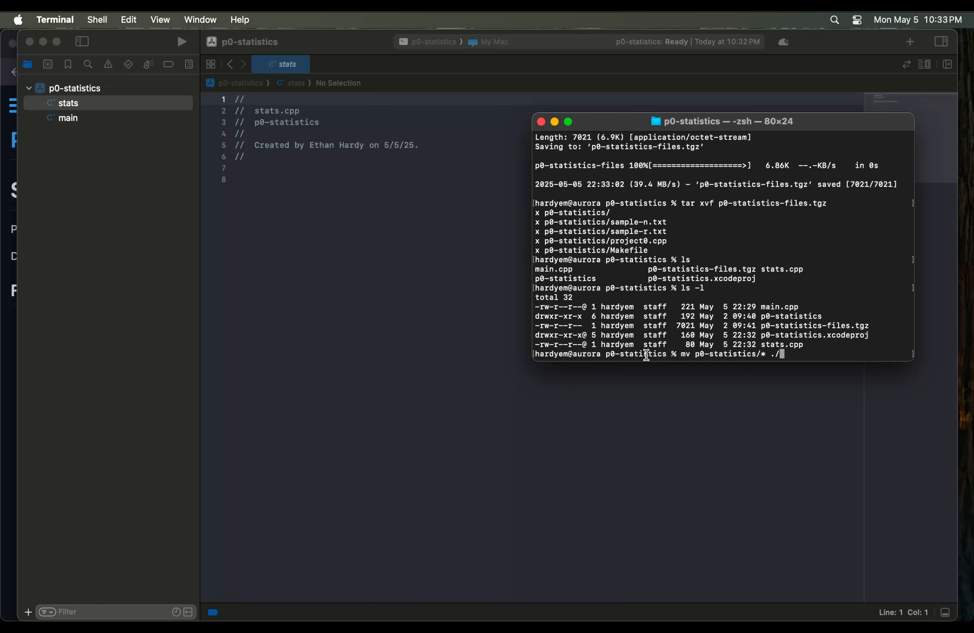
pyautogui.press('Return')
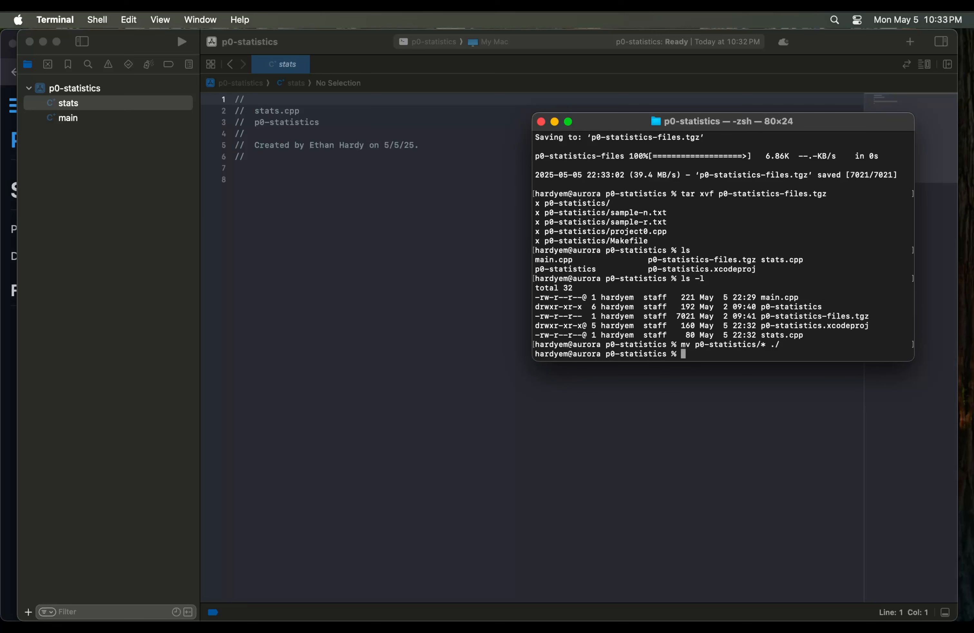
# Remove the p0-statistics subfolder and the p0-statistics-files.tgz archive with rm -rf
pyautogui.write('rm -rf p0-statistics')
pyautogui.press('Return')
pyautogui.press('Up')
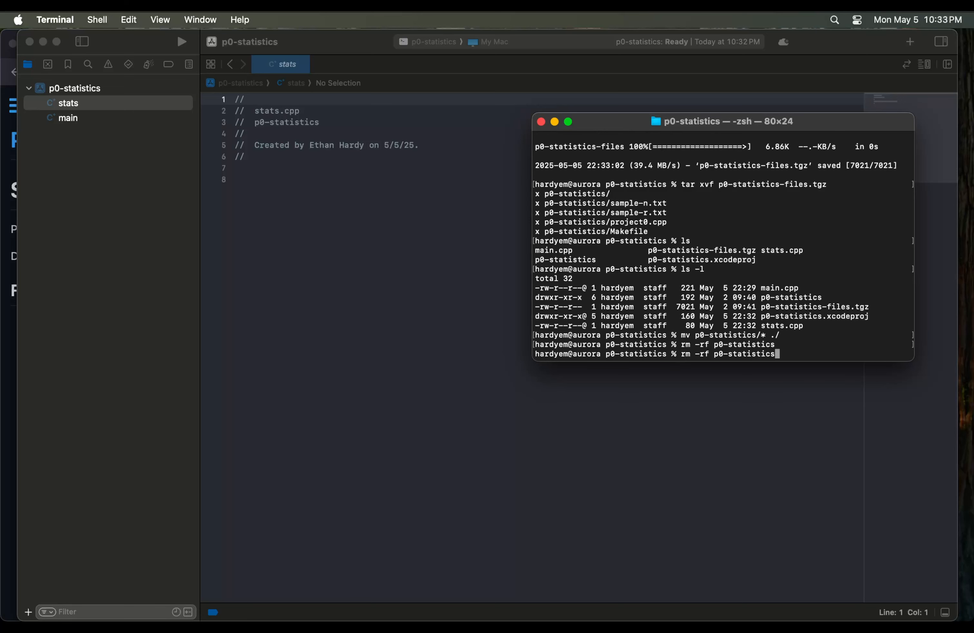
pyautogui.write('-files.tgz')
pyautogui.press('Return')
# Switch to Xcode and add Makefile, project0.cpp, sample-n.txt and sample-r.txt to the p0-statistics project, referencing the files in place
pyautogui.click(145, 87)
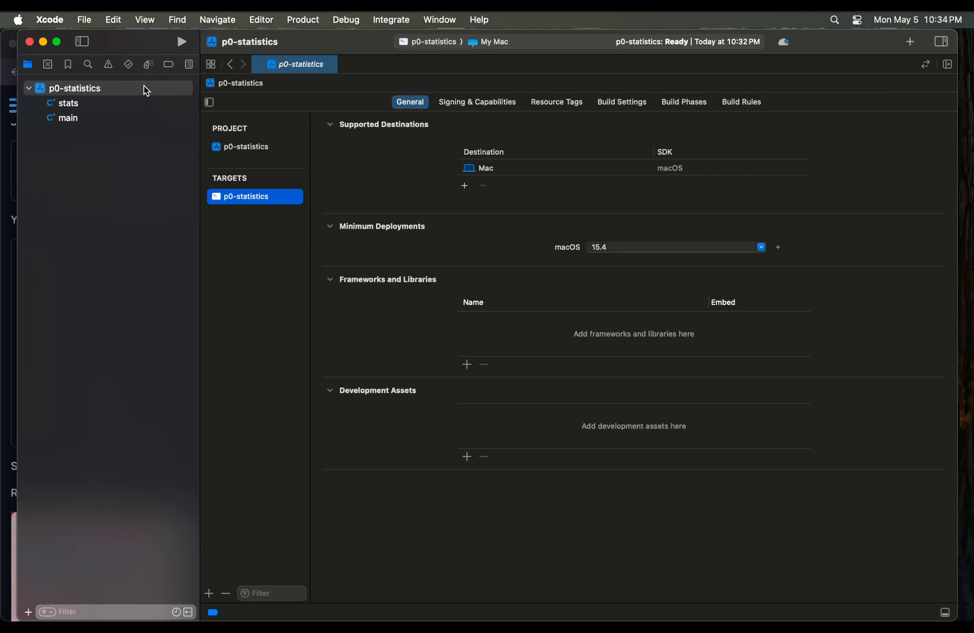
pyautogui.rightClick(146, 89)
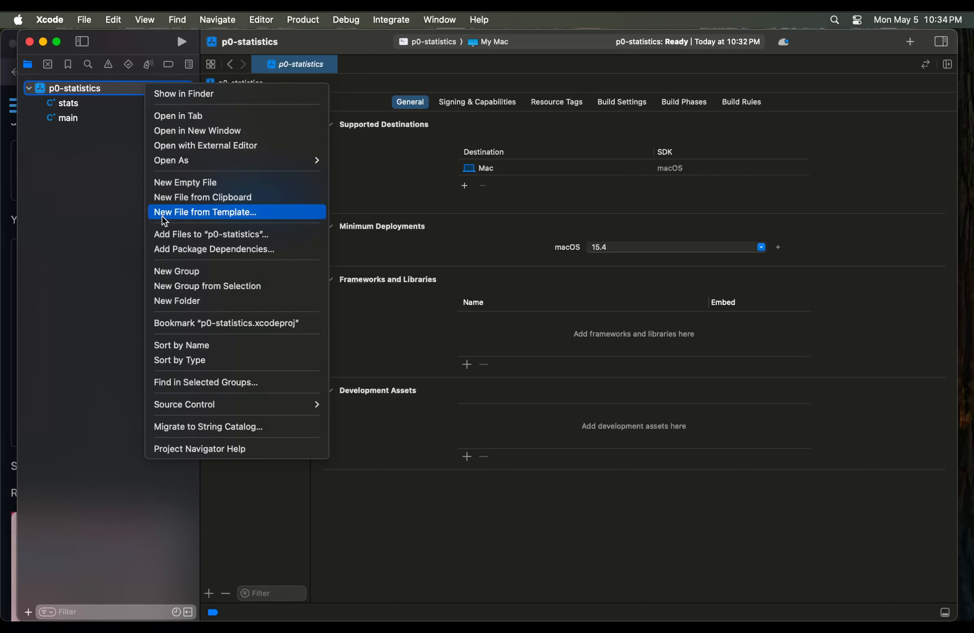
pyautogui.click(167, 234)
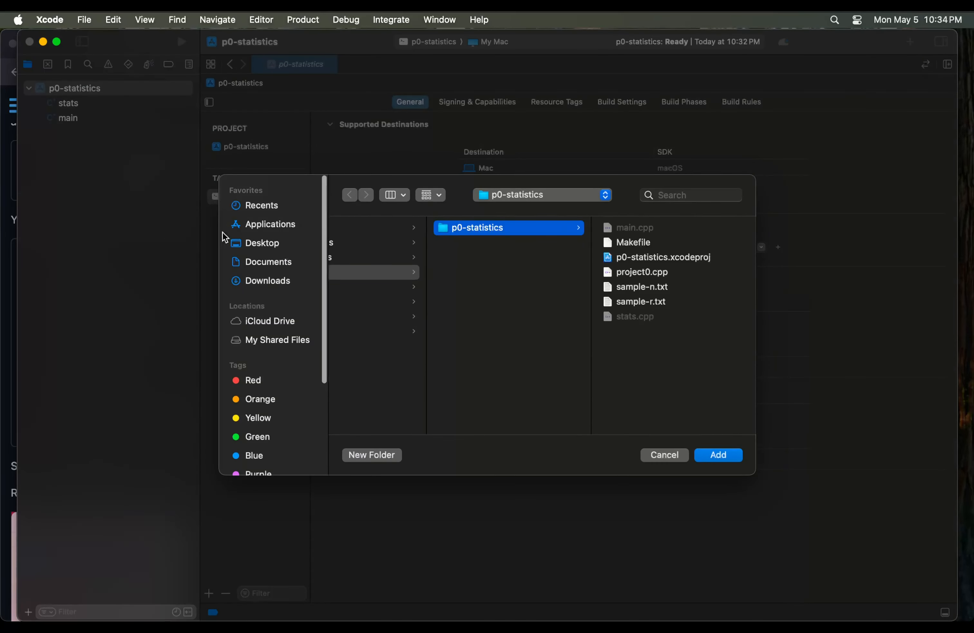
pyautogui.click(662, 247)
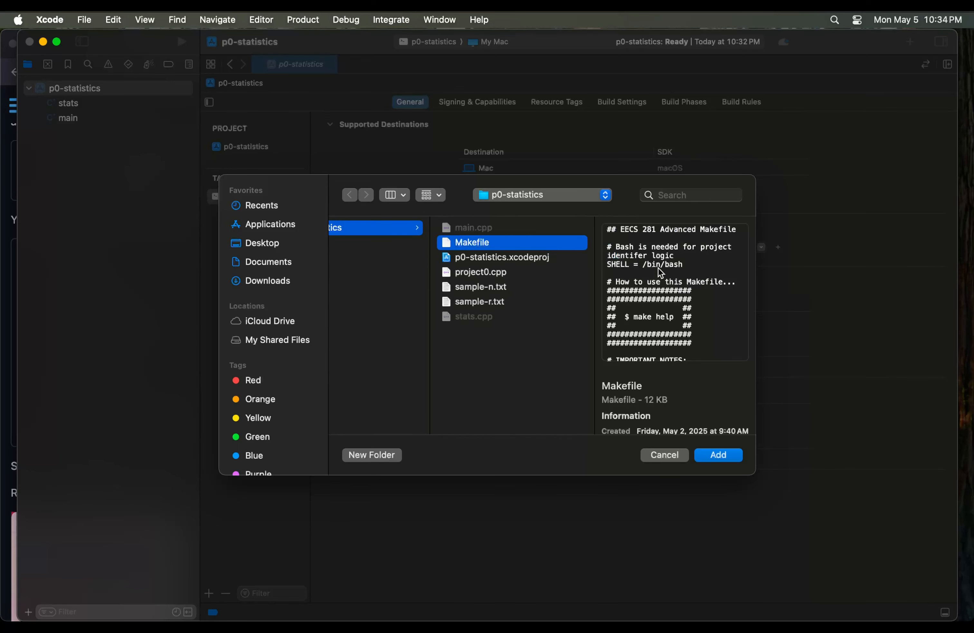
pyautogui.keyDown('super'); pyautogui.click(515, 273); pyautogui.keyUp('super')
pyautogui.keyDown('super'); pyautogui.click(509, 287); pyautogui.keyUp('super')
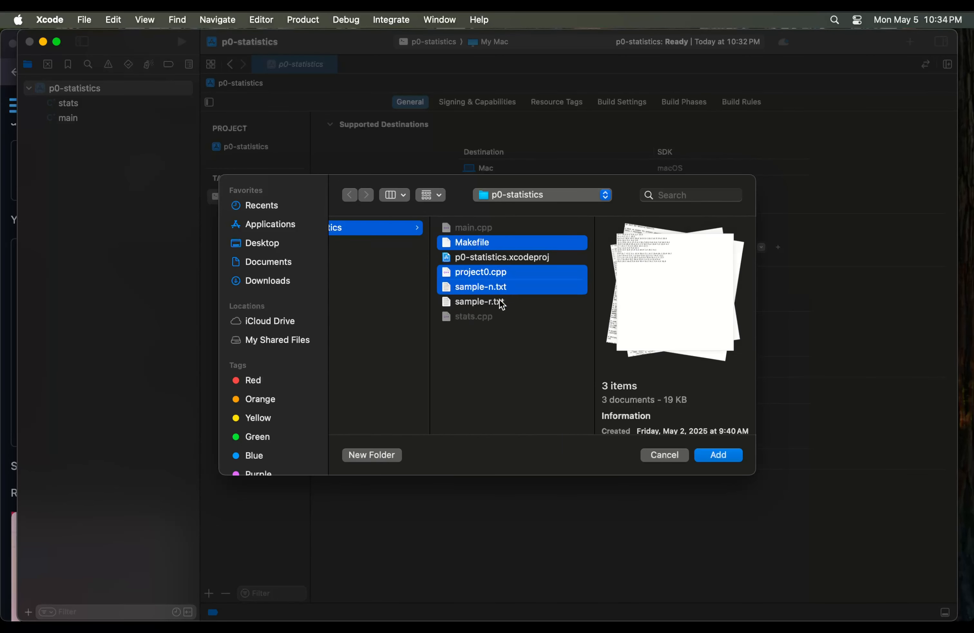
pyautogui.keyDown('super'); pyautogui.click(501, 302); pyautogui.keyUp('super')
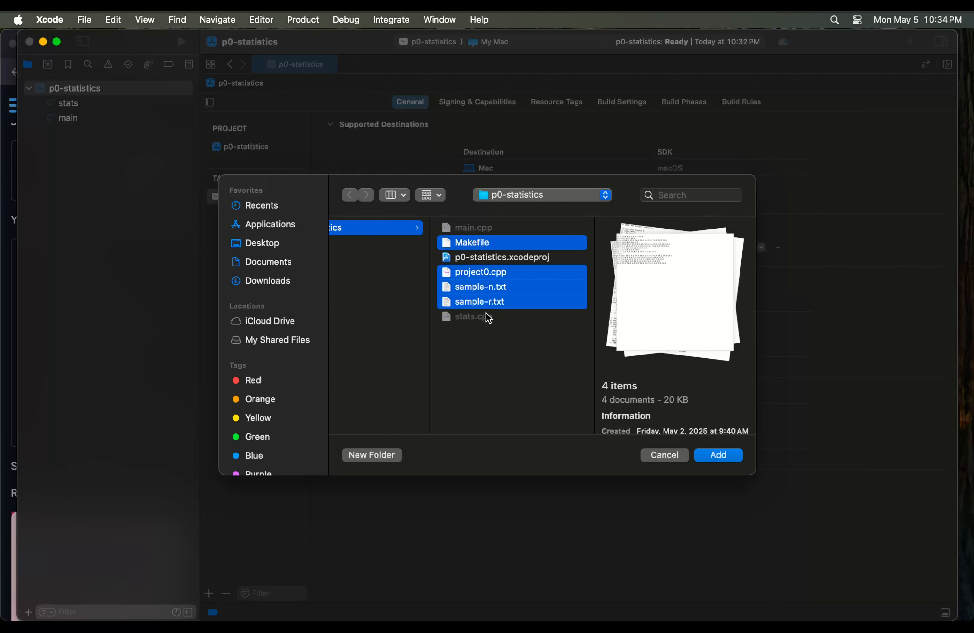
pyautogui.click(719, 454)
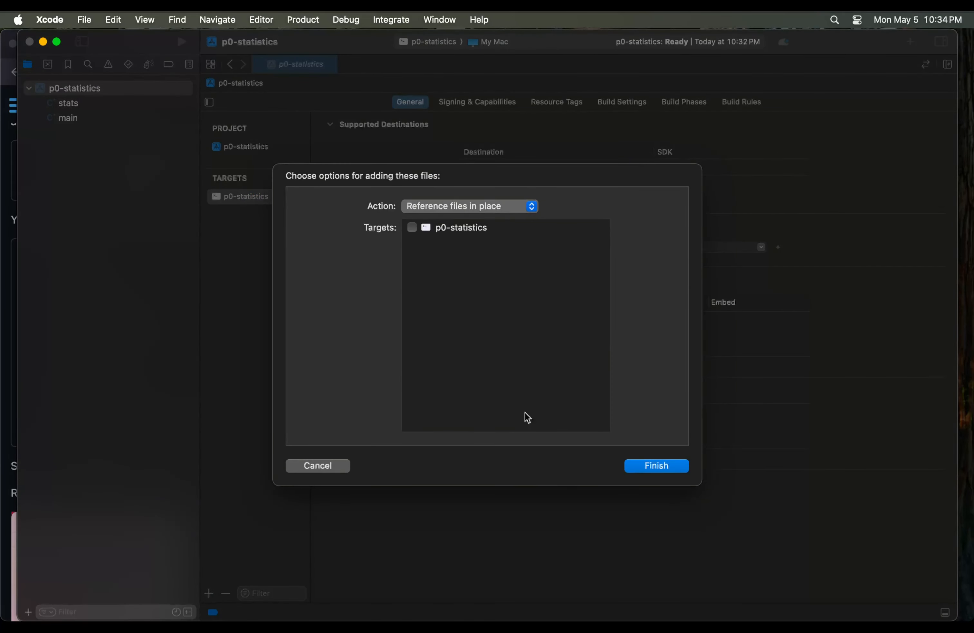
pyautogui.click(667, 467)
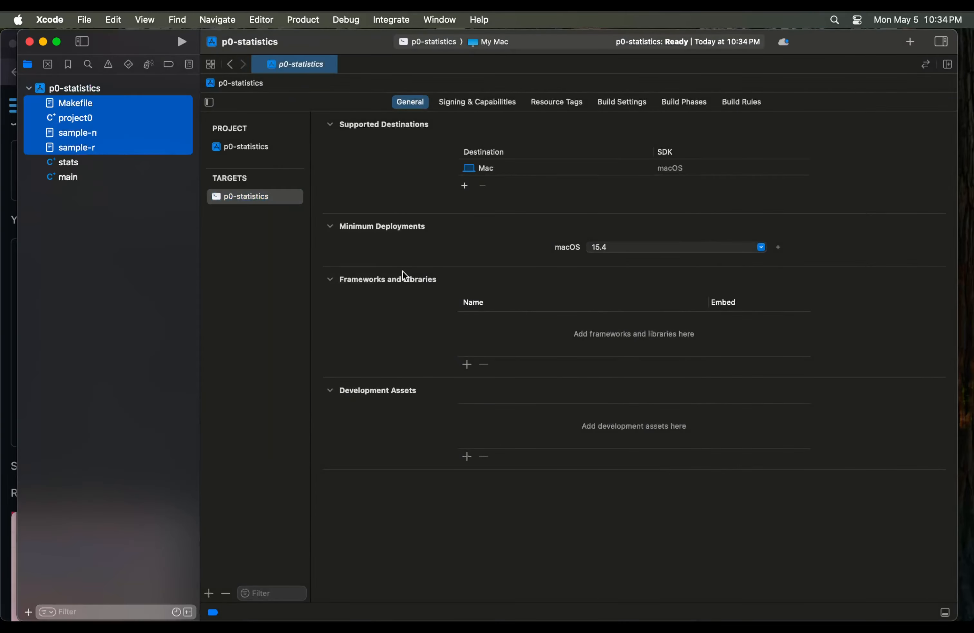
# Delete the stats and main source files from the p0-statistics project
pyautogui.click(138, 162)
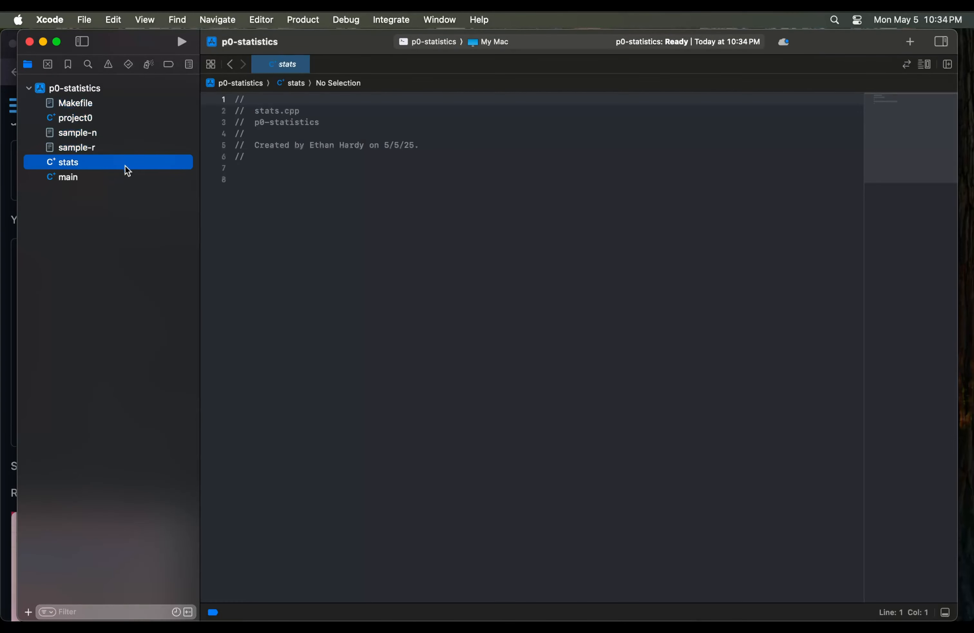
pyautogui.keyDown('shift'); pyautogui.click(109, 176); pyautogui.keyUp('shift')
pyautogui.rightClick(110, 175)
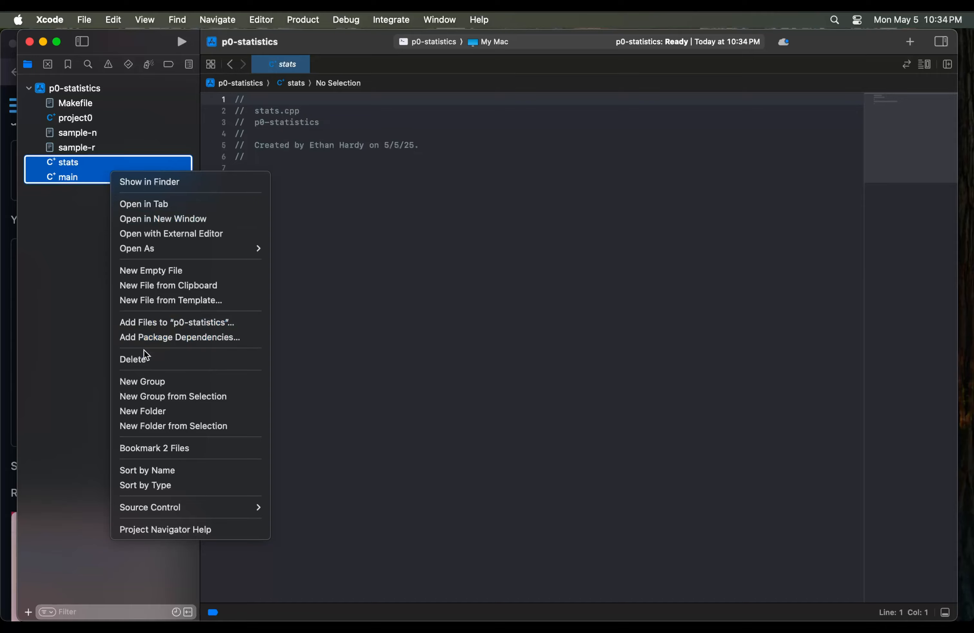
pyautogui.click(142, 359)
pyautogui.click(498, 363)
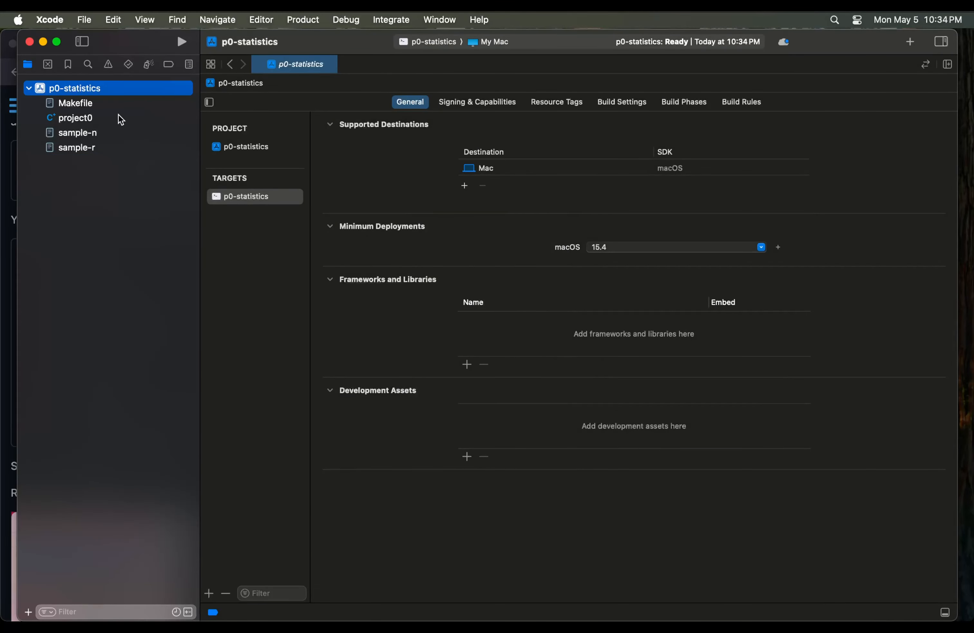
# Open project0.cpp in the editor and view its starter code
pyautogui.click(118, 117)
pyautogui.scroll(-1, 335, 270)
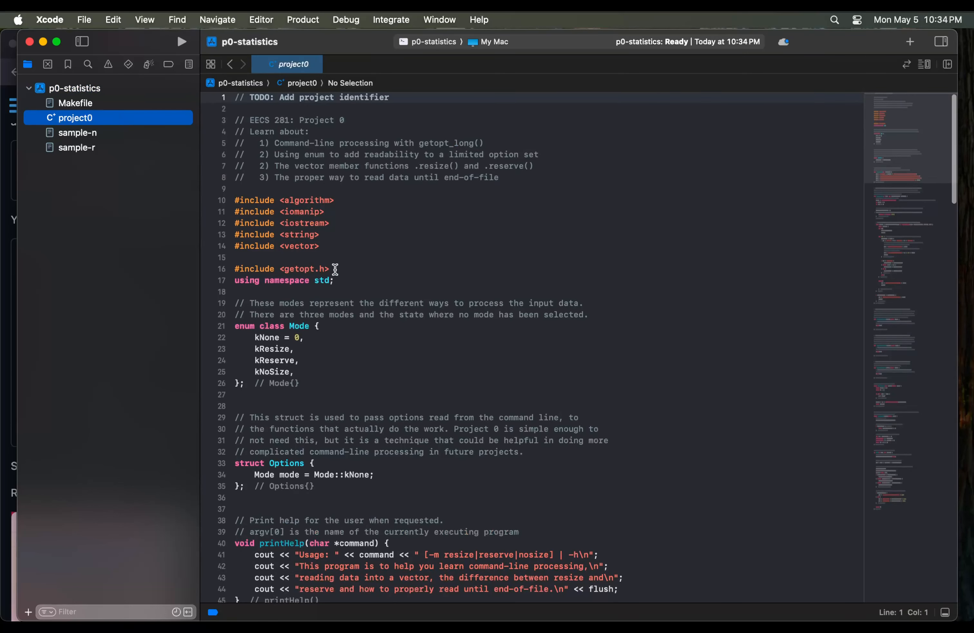
pyautogui.click(335, 270)
# Check the tutorial's Compile sources section in Firefox and, back in Xcode, add project0.cpp to the p0-statistics target's Compile Sources build phase
pyautogui.press('super+Tab')
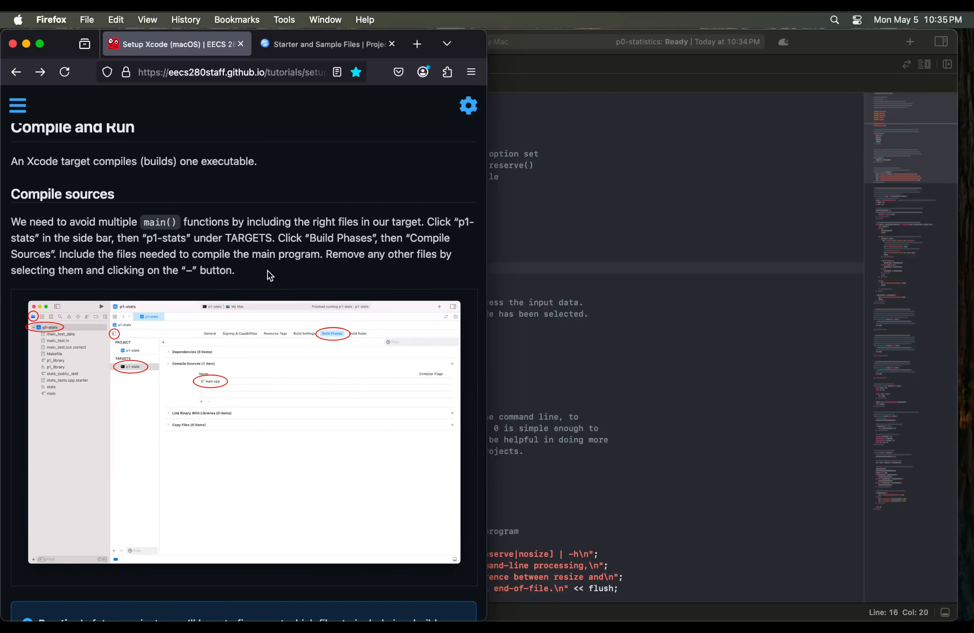
pyautogui.moveTo(269, 273); pyautogui.dragTo(239, 219)
pyautogui.click(241, 220)
pyautogui.click(536, 218)
pyautogui.click(100, 88)
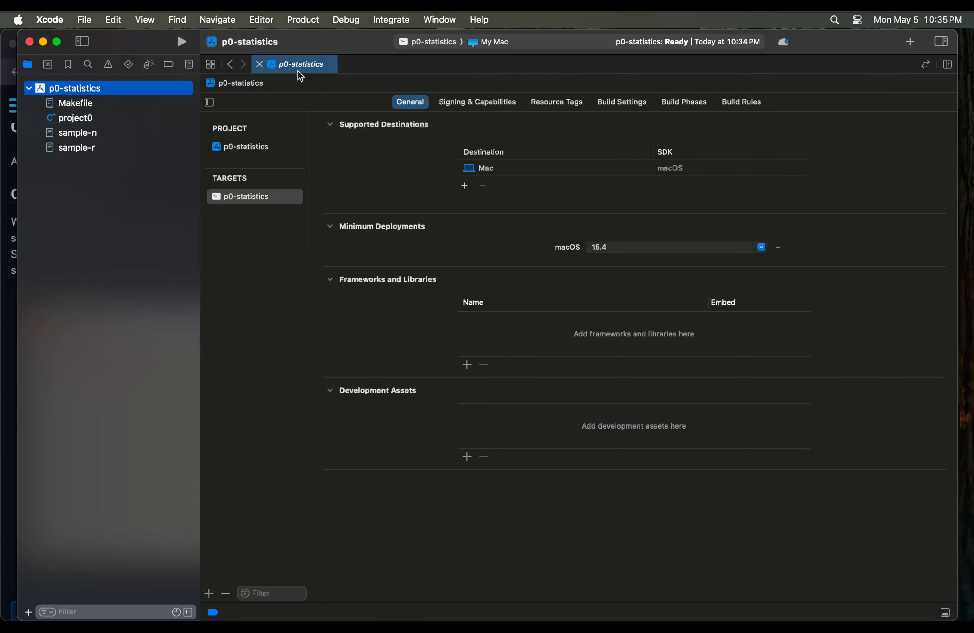
pyautogui.click(688, 110)
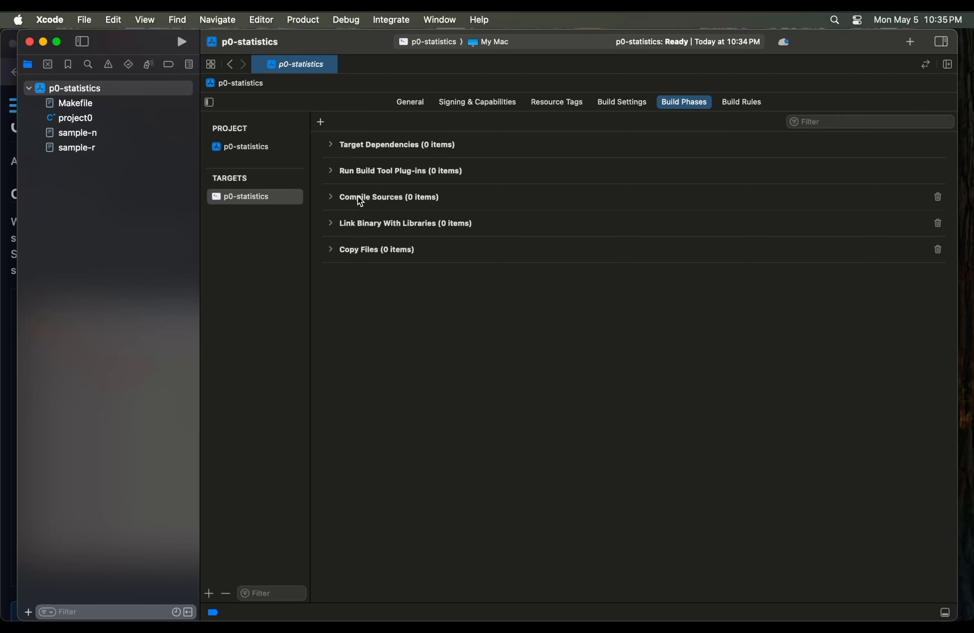
pyautogui.click(330, 197)
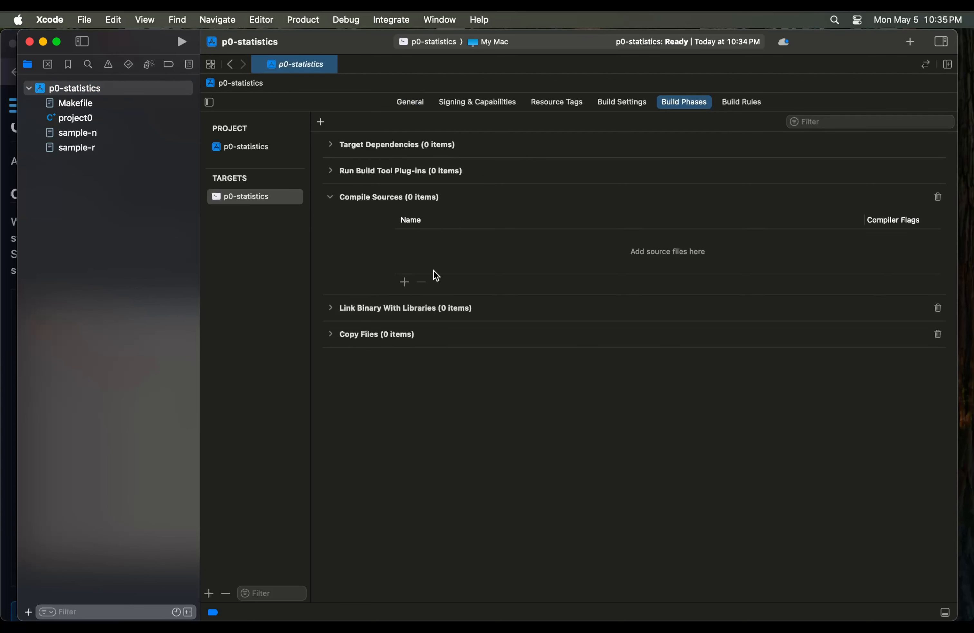
pyautogui.click(405, 281)
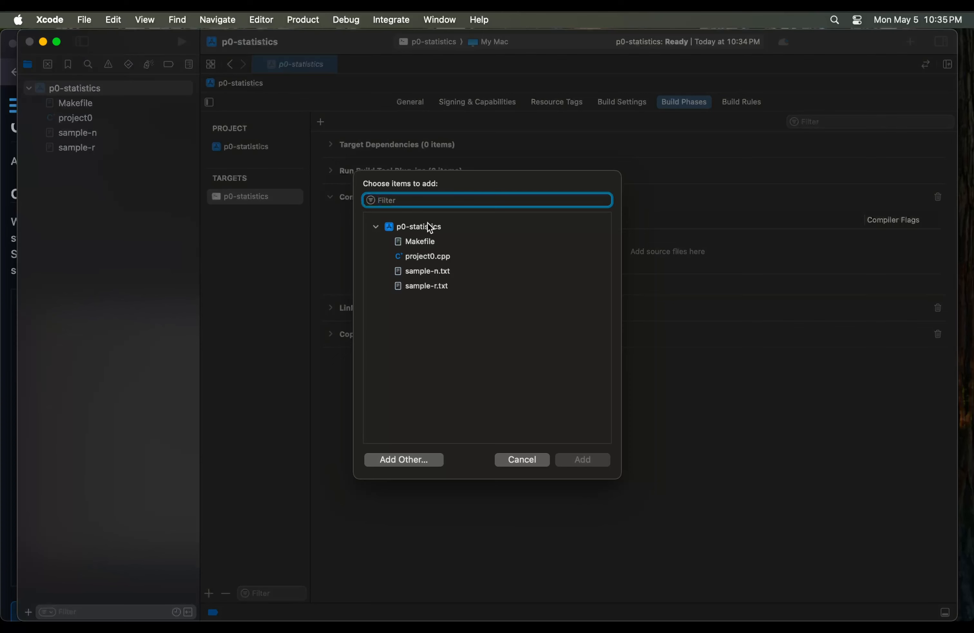
pyautogui.click(433, 257)
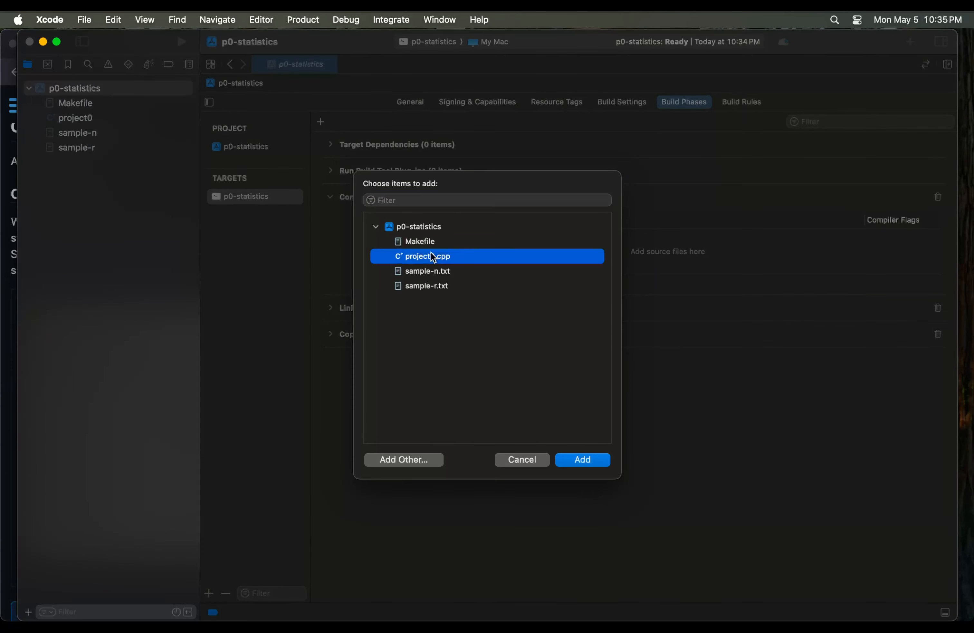
pyautogui.click(579, 459)
# Switch to Firefox and read the tutorial's Pro-tip on the two methods for choosing which files to include in a build
pyautogui.press('super+Tab')
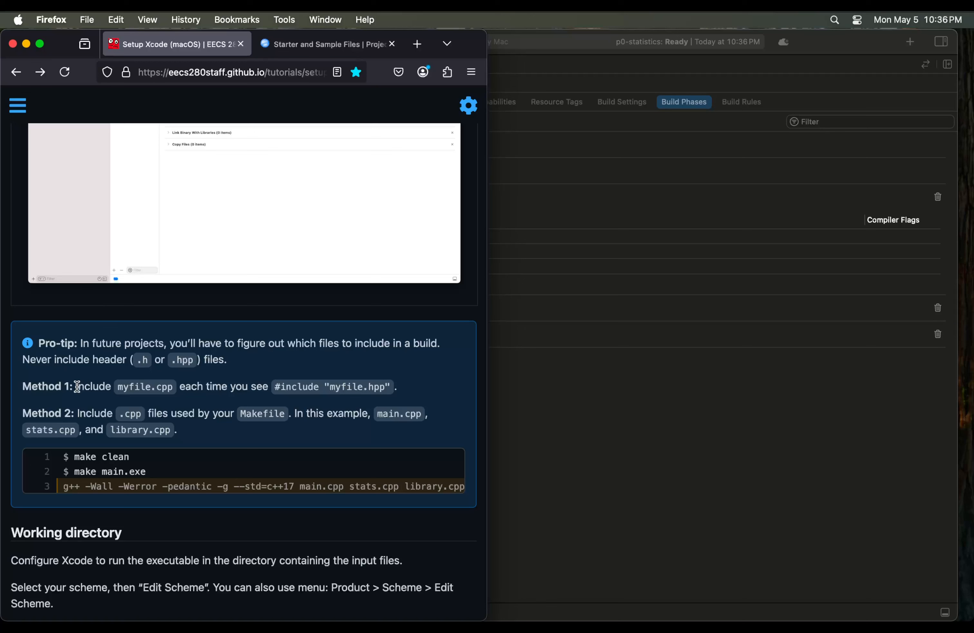
pyautogui.moveTo(75, 386); pyautogui.dragTo(182, 439)
pyautogui.click(90, 407)
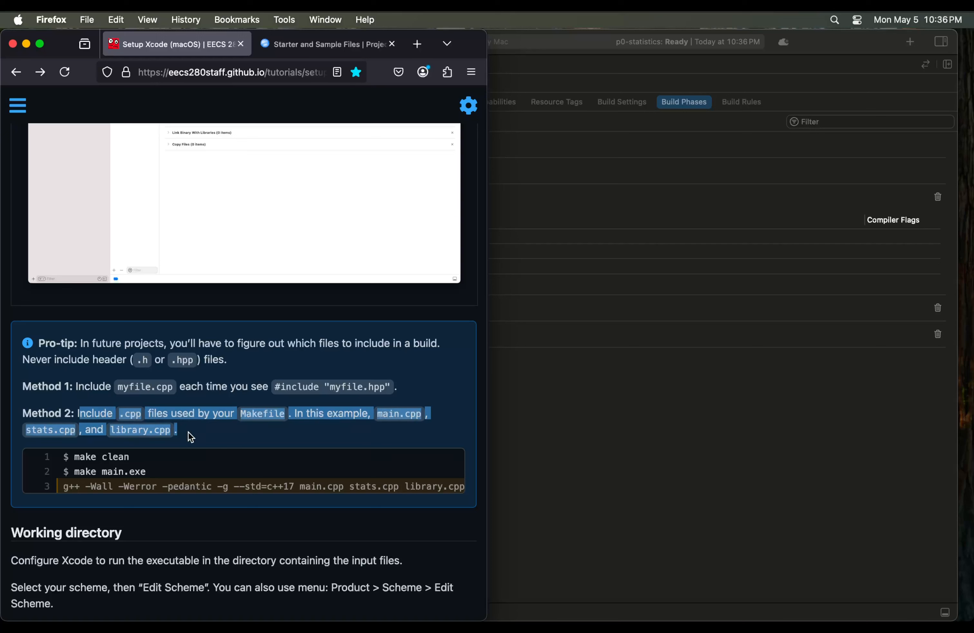
pyautogui.click(189, 431)
pyautogui.moveTo(146, 471); pyautogui.dragTo(75, 476)
pyautogui.click(73, 491)
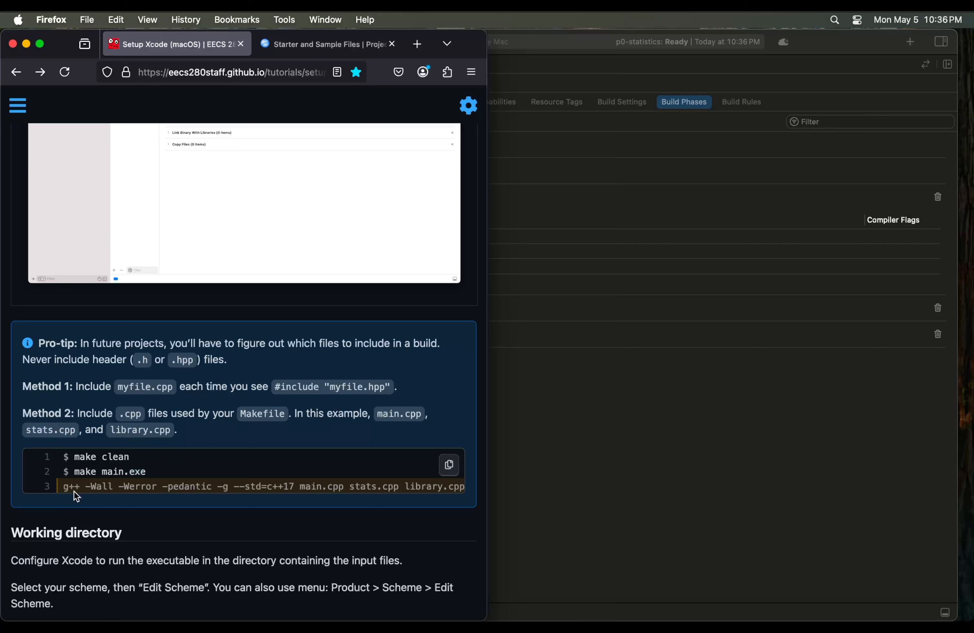
pyautogui.hscroll(3, 337, 489)
pyautogui.hscroll(2, 337, 489)
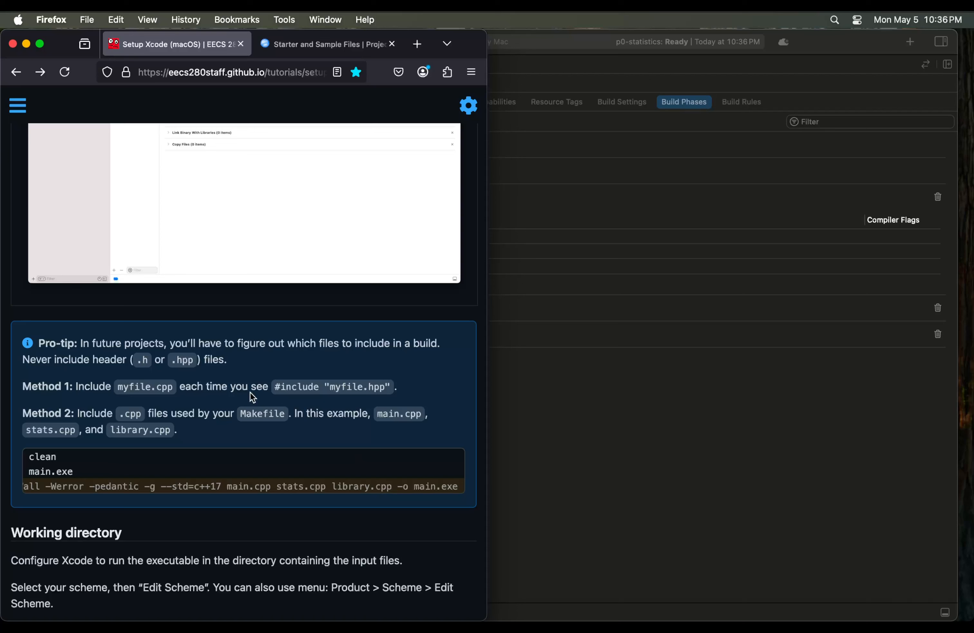
pyautogui.moveTo(391, 385); pyautogui.dragTo(274, 387)
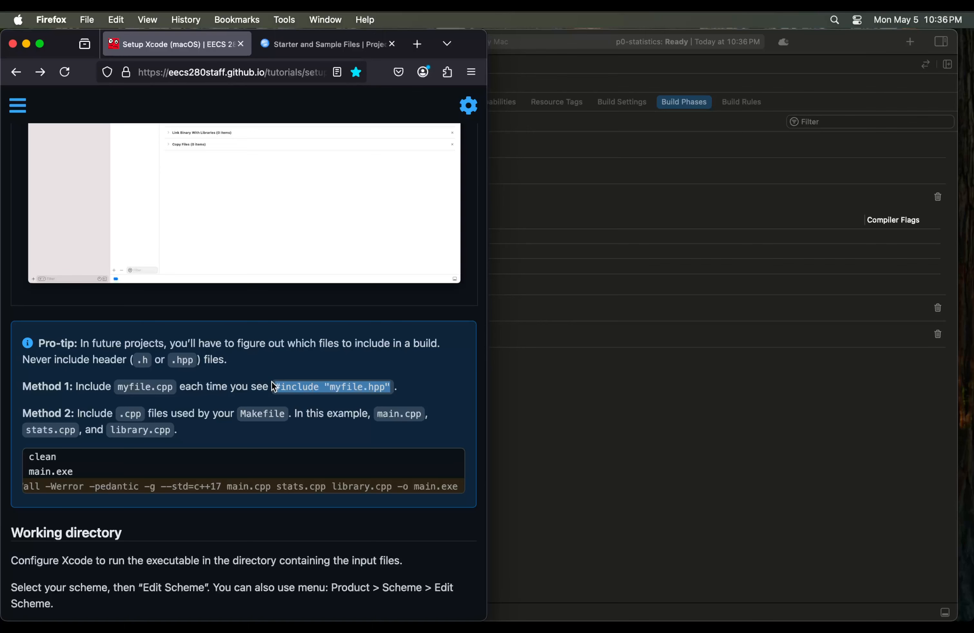
# Read the tutorial's Working directory section on editing the scheme to use a custom working directory
pyautogui.scroll(-5, 273, 382)
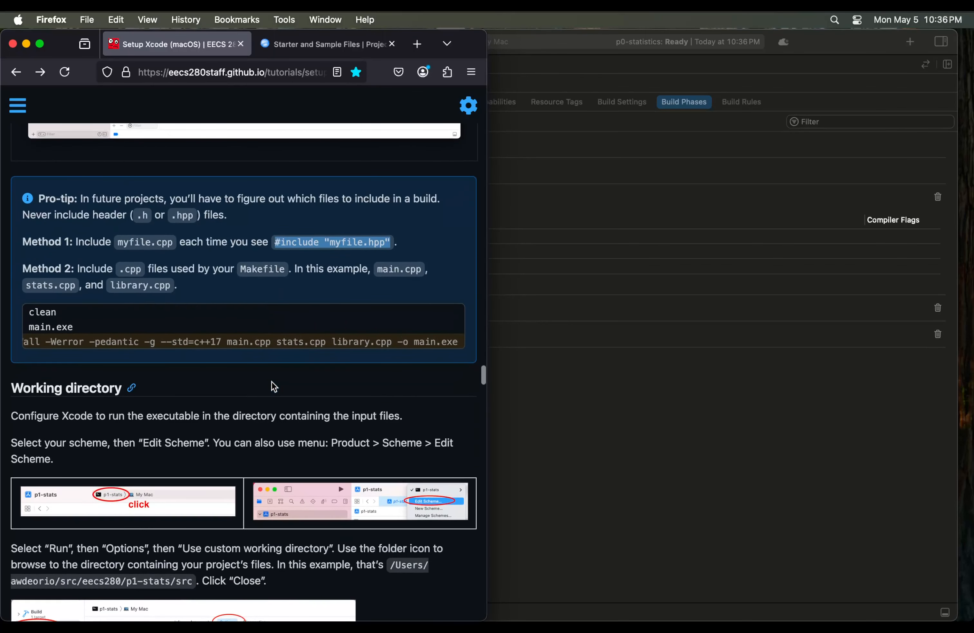
pyautogui.scroll(-3, 272, 386)
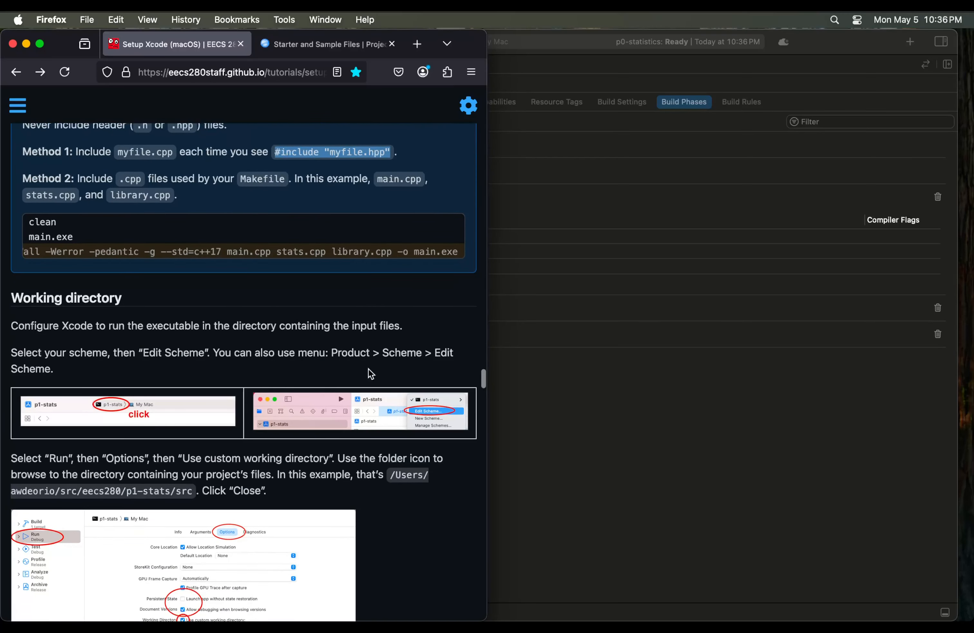
pyautogui.scroll(-4, 482, 376)
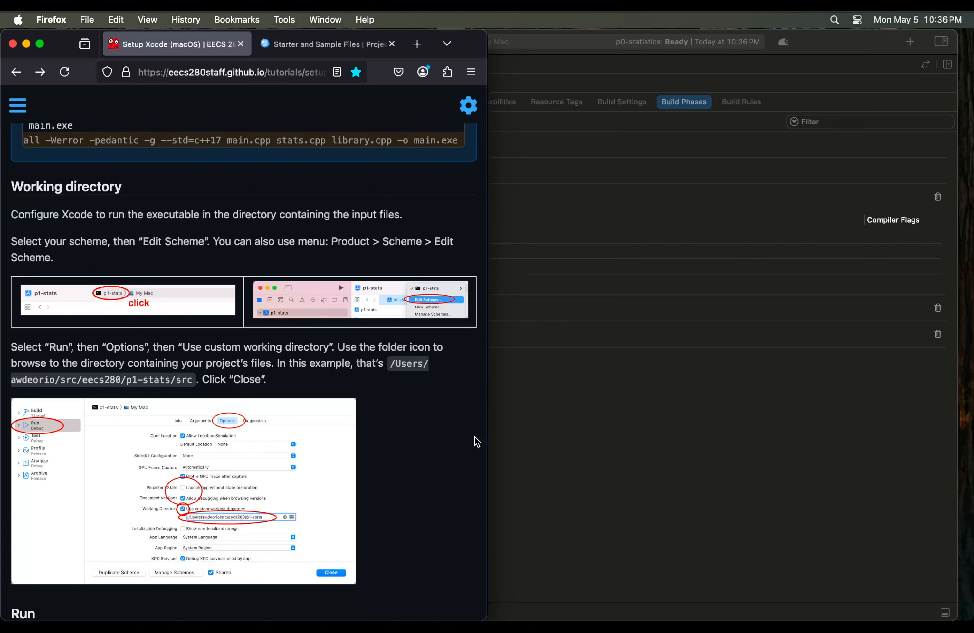
# In Xcode, edit the p0-statistics scheme's Run options to use the eecs281/p0-statistics project folder as the custom working directory
pyautogui.scroll(-2, 291, 296)
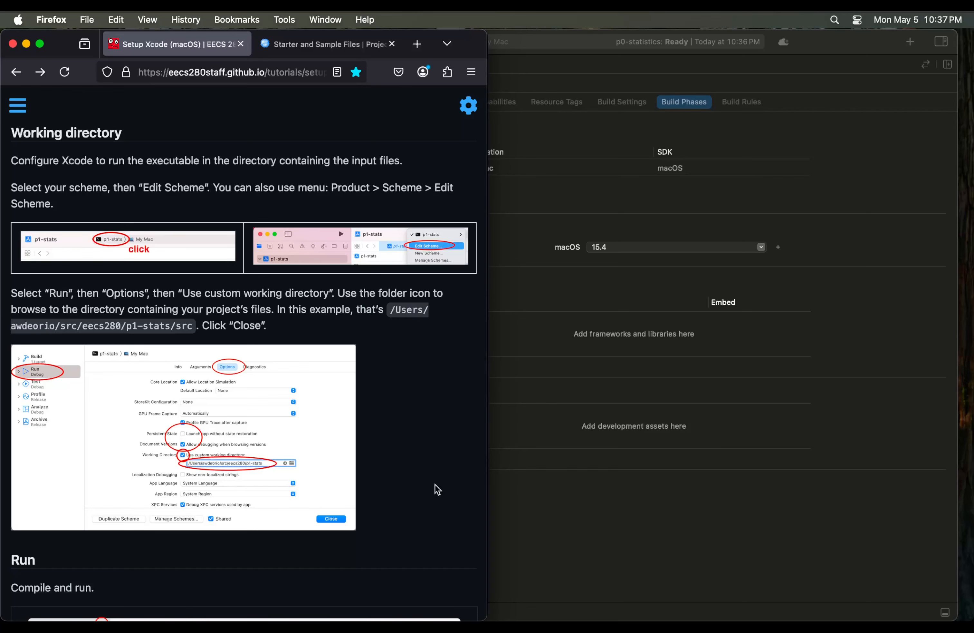
pyautogui.click(516, 540)
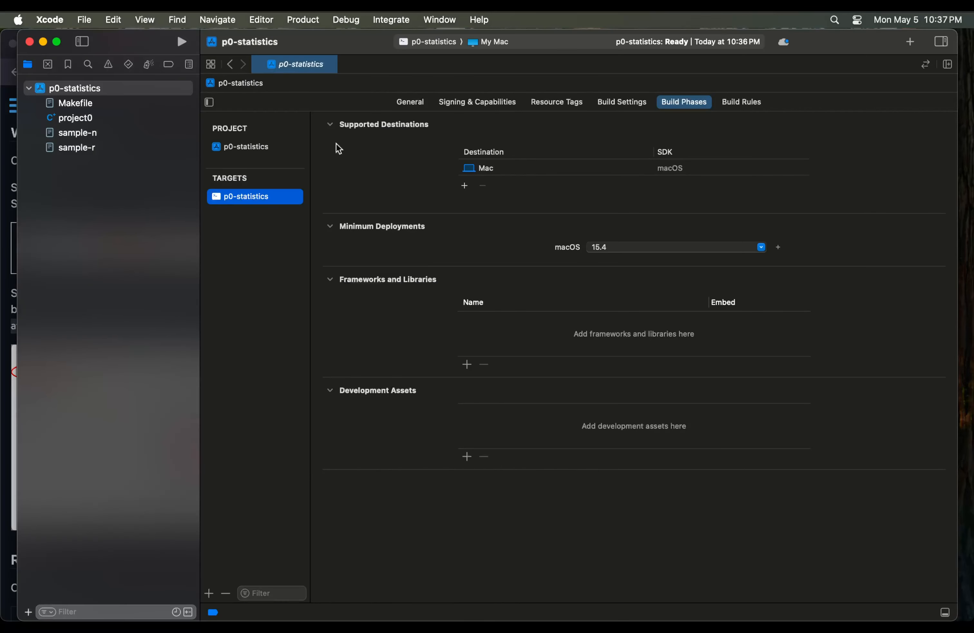
pyautogui.click(311, 23)
pyautogui.moveTo(324, 336)
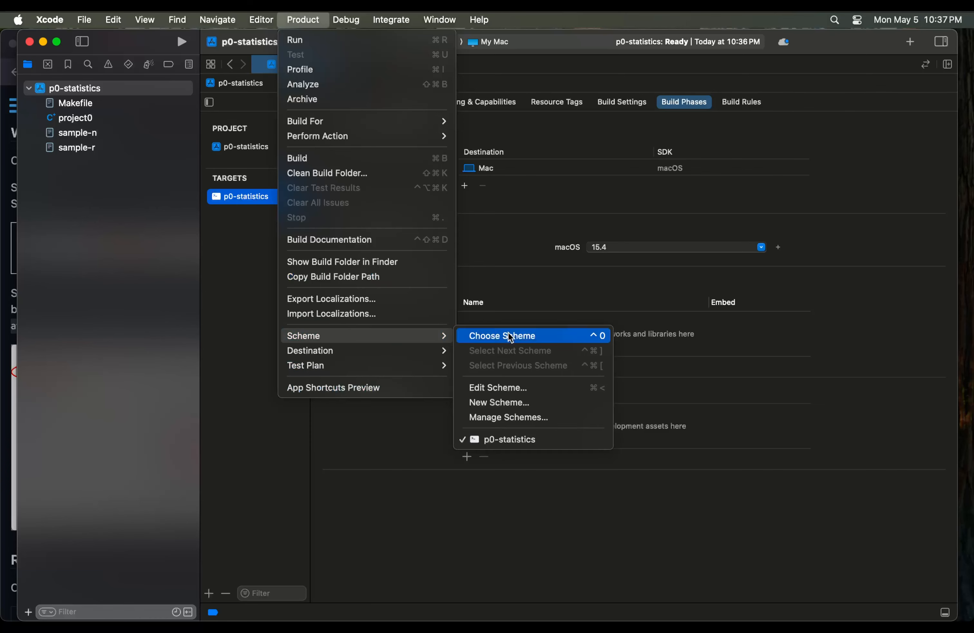
pyautogui.click(504, 386)
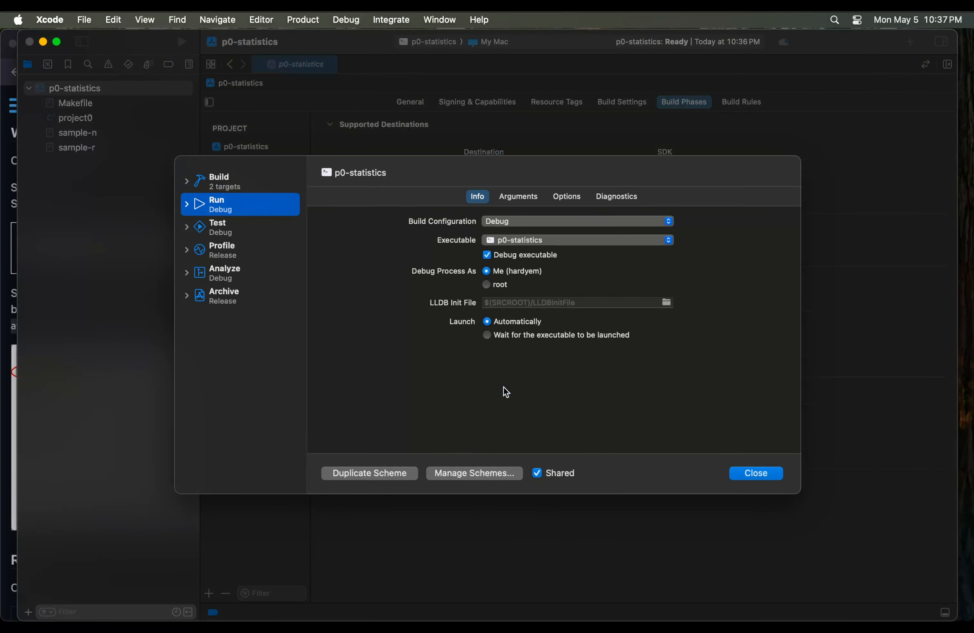
pyautogui.click(574, 200)
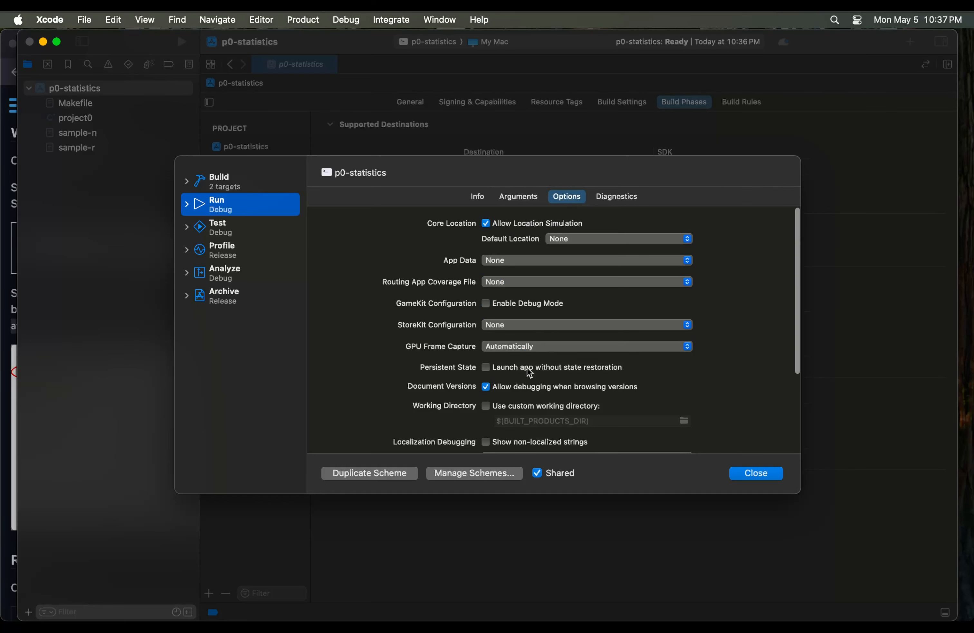
pyautogui.scroll(-3, 526, 367)
pyautogui.click(523, 345)
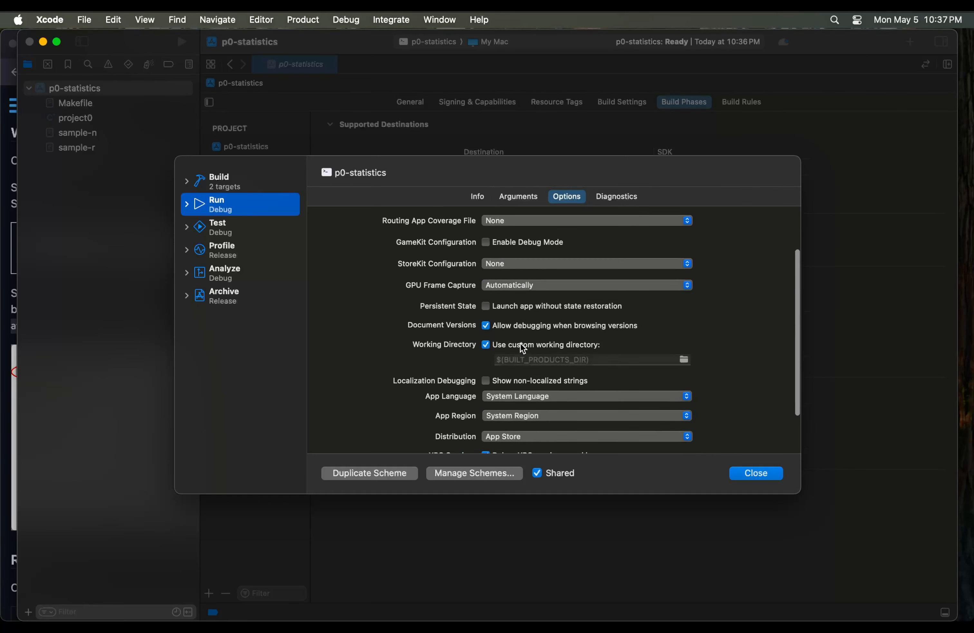
pyautogui.click(683, 360)
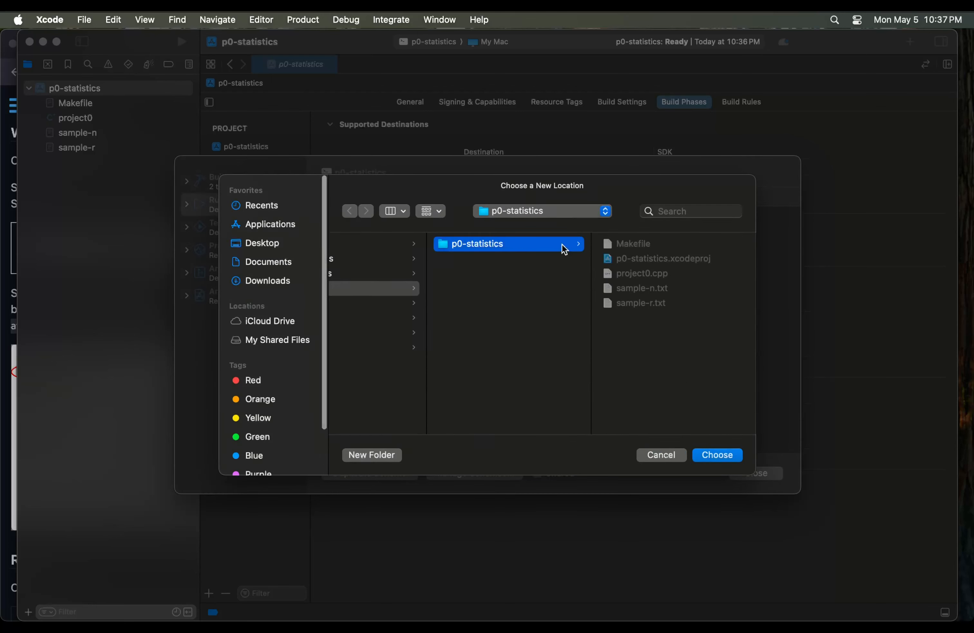
pyautogui.click(730, 457)
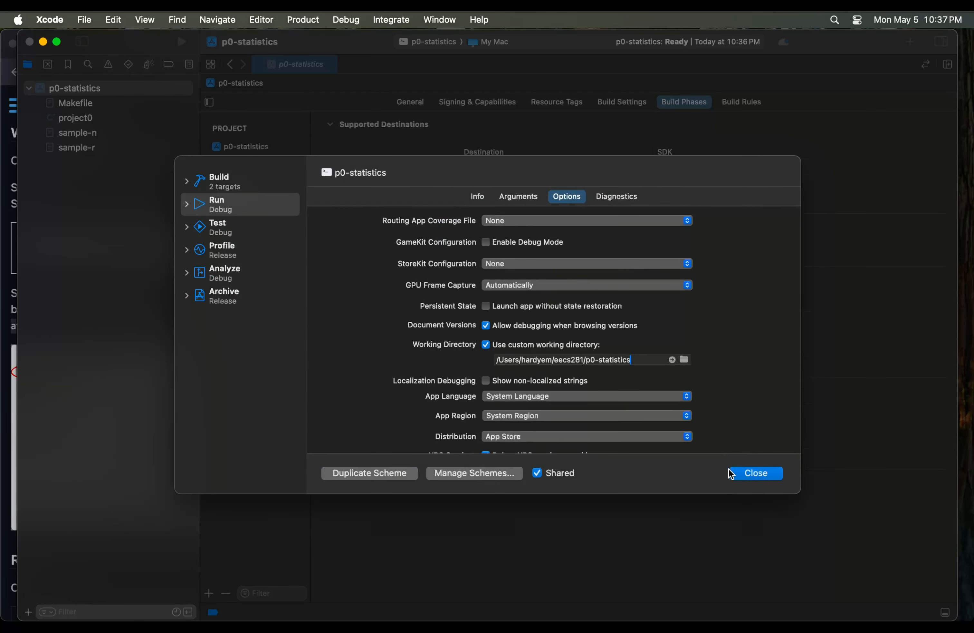
pyautogui.click(756, 473)
# Check the tutorial's Run section in Firefox, then compile and run p0-statistics in Xcode
pyautogui.press('super+Tab')
pyautogui.scroll(-5, 130, 362)
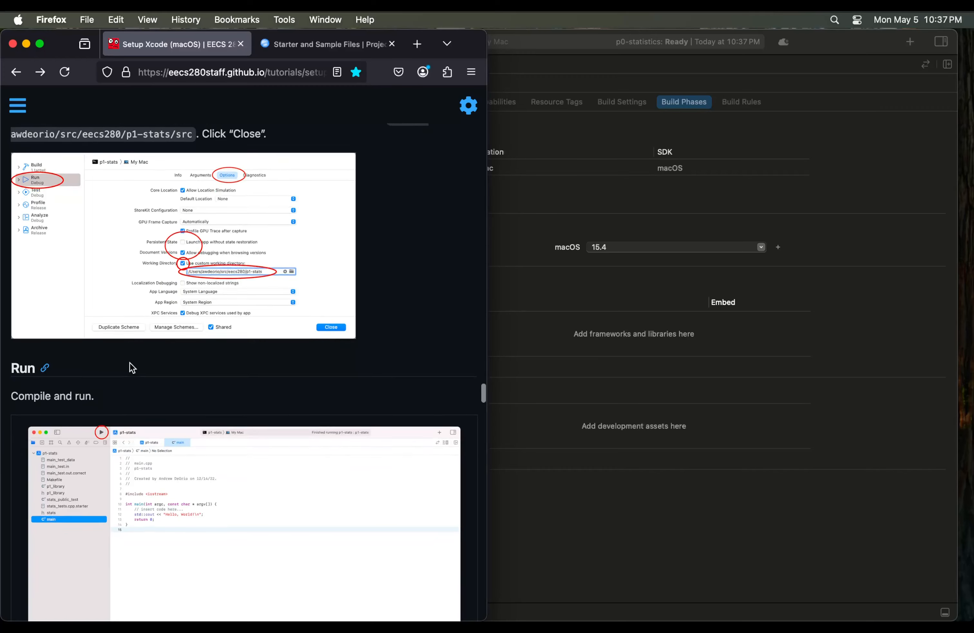
pyautogui.scroll(-2, 129, 362)
pyautogui.click(554, 543)
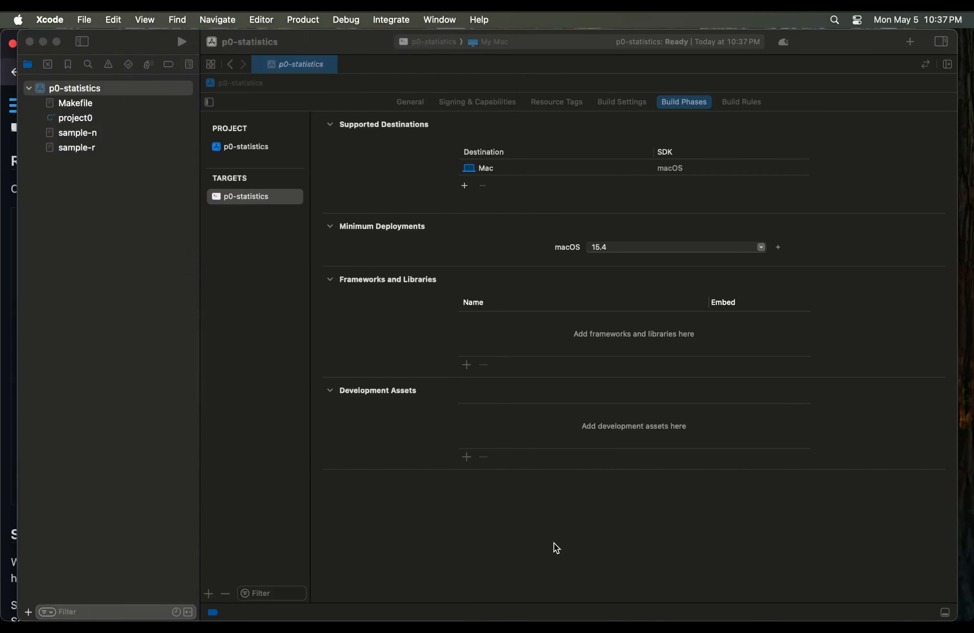
pyautogui.click(183, 40)
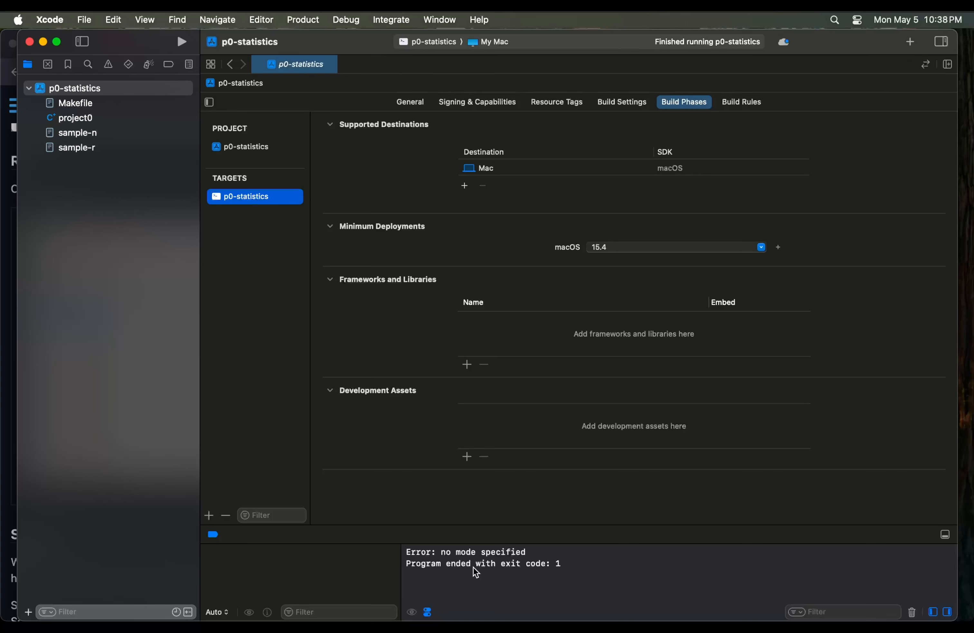
# Open project0.cpp and locate the line in getOptions that prints the "no mode specified" error
pyautogui.click(115, 119)
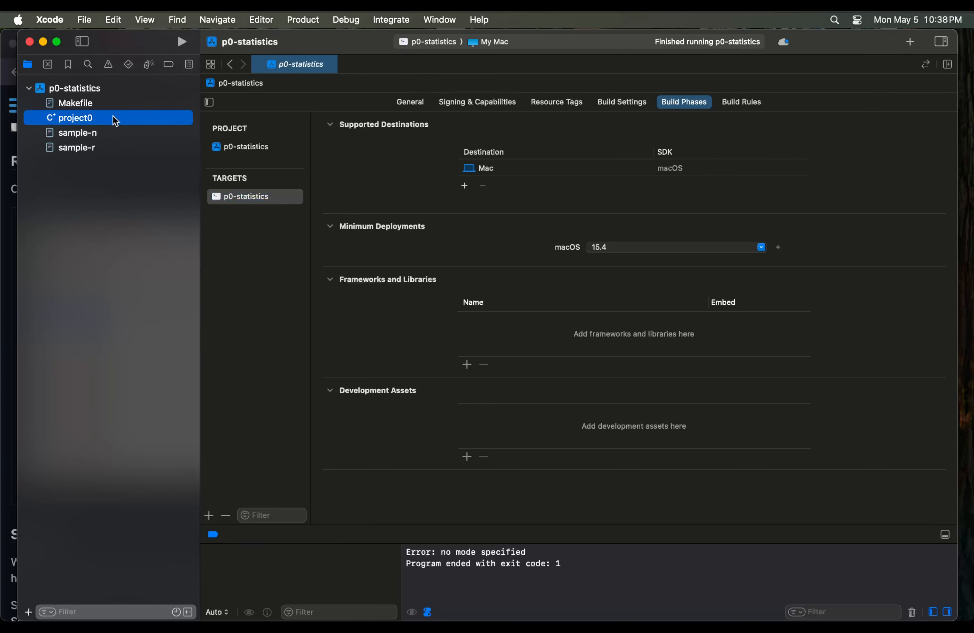
pyautogui.moveTo(526, 436); pyautogui.dragTo(281, 434)
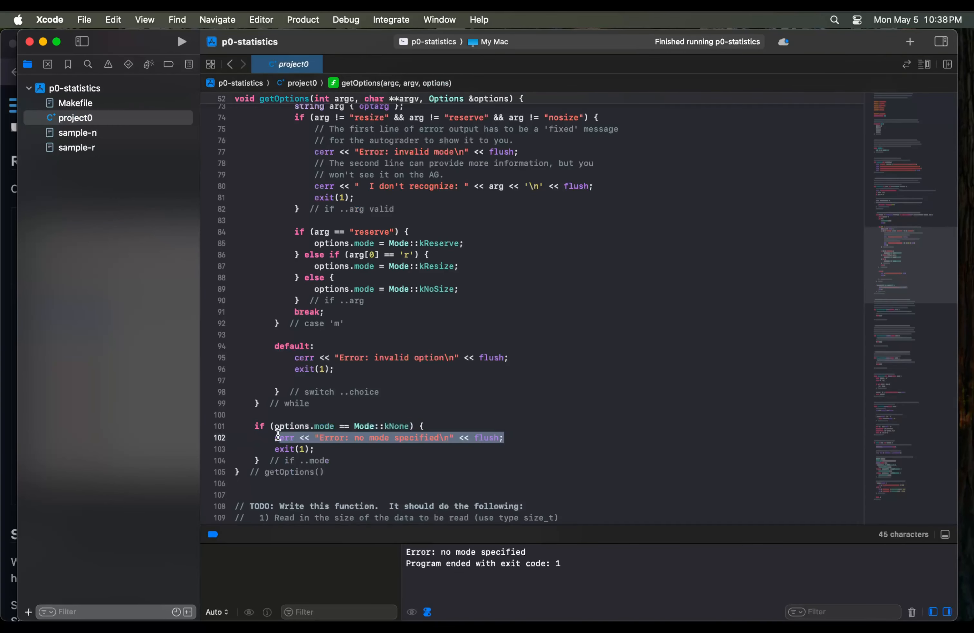
pyautogui.click(281, 434)
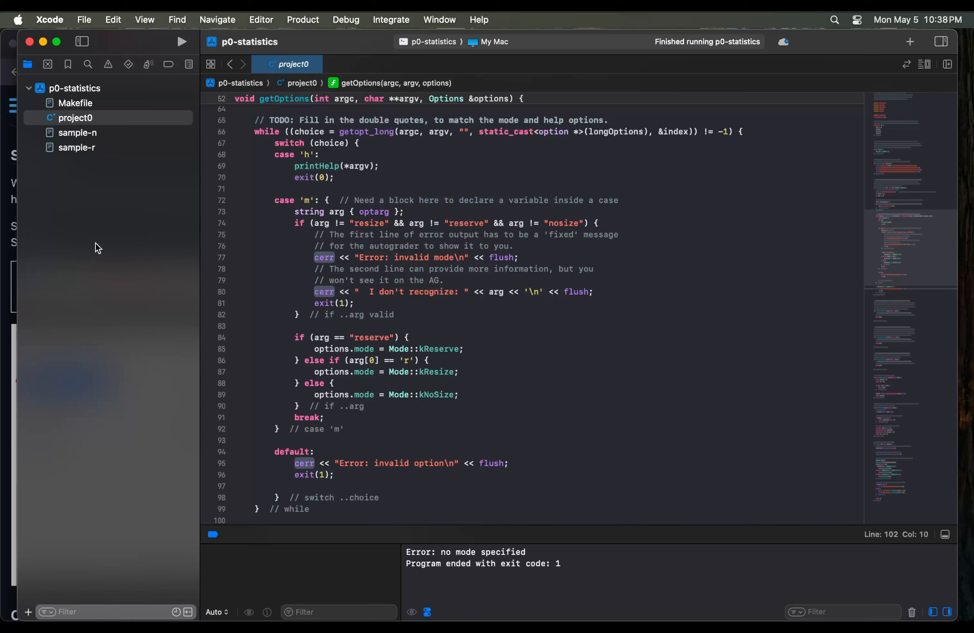
# Enable Address Sanitizer, Detect use of stack after return and Undefined Behavior Sanitizer in the scheme's Run diagnostics
pyautogui.click(340, 21)
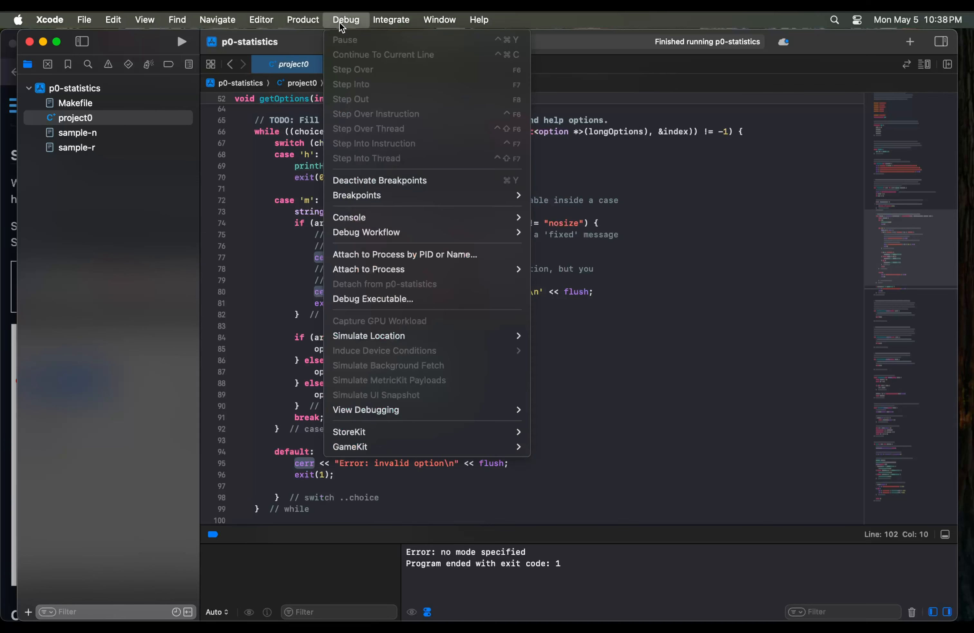
pyautogui.moveTo(369, 196)
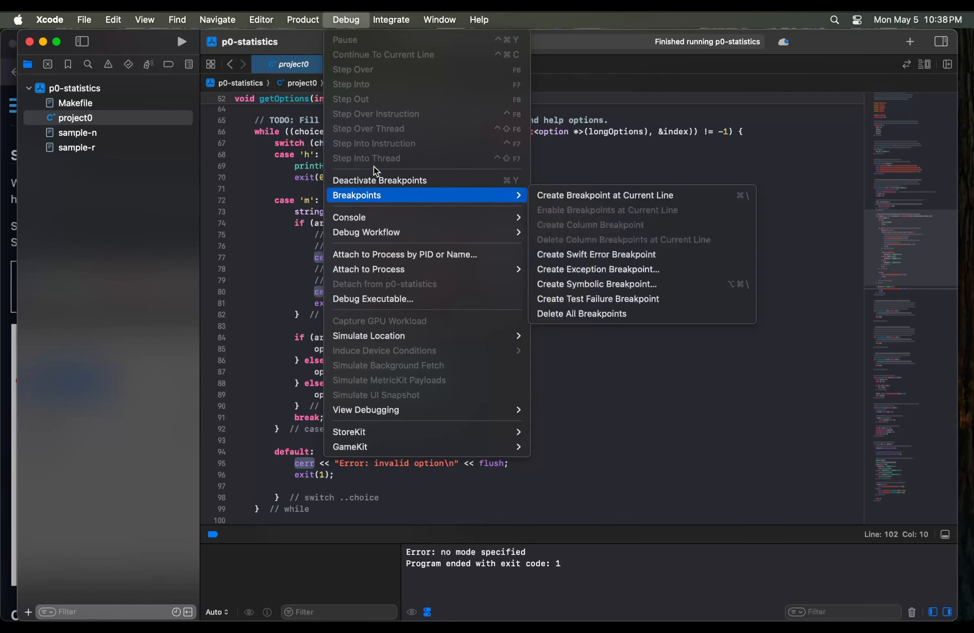
pyautogui.moveTo(303, 19)
pyautogui.moveTo(338, 339)
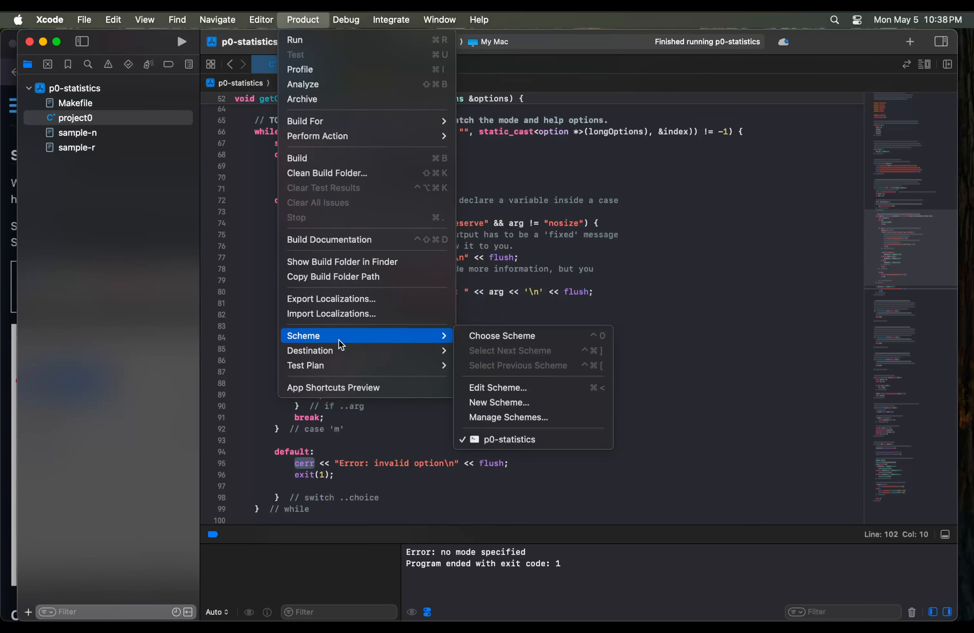
pyautogui.click(492, 387)
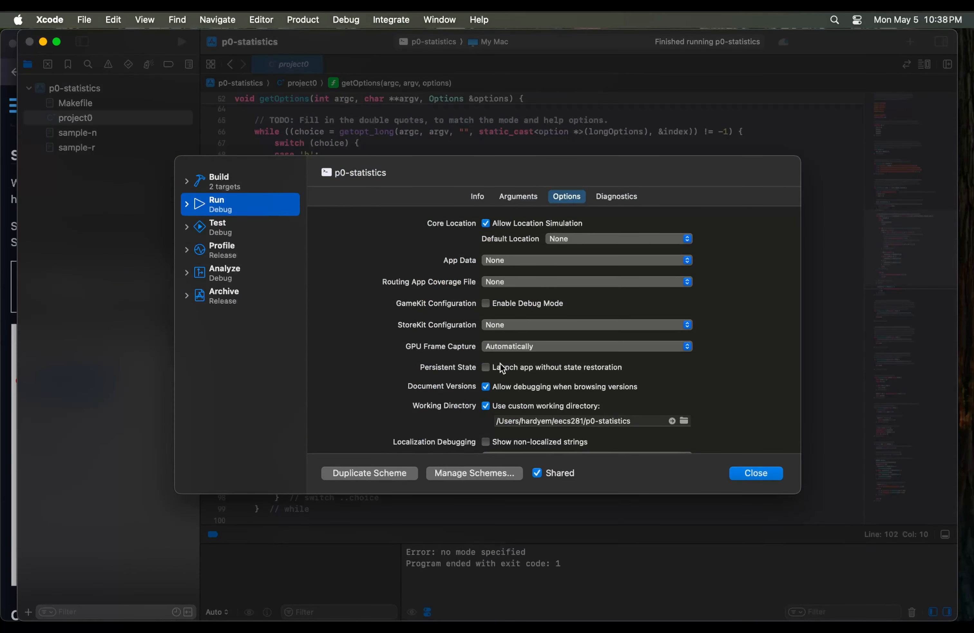
pyautogui.click(604, 199)
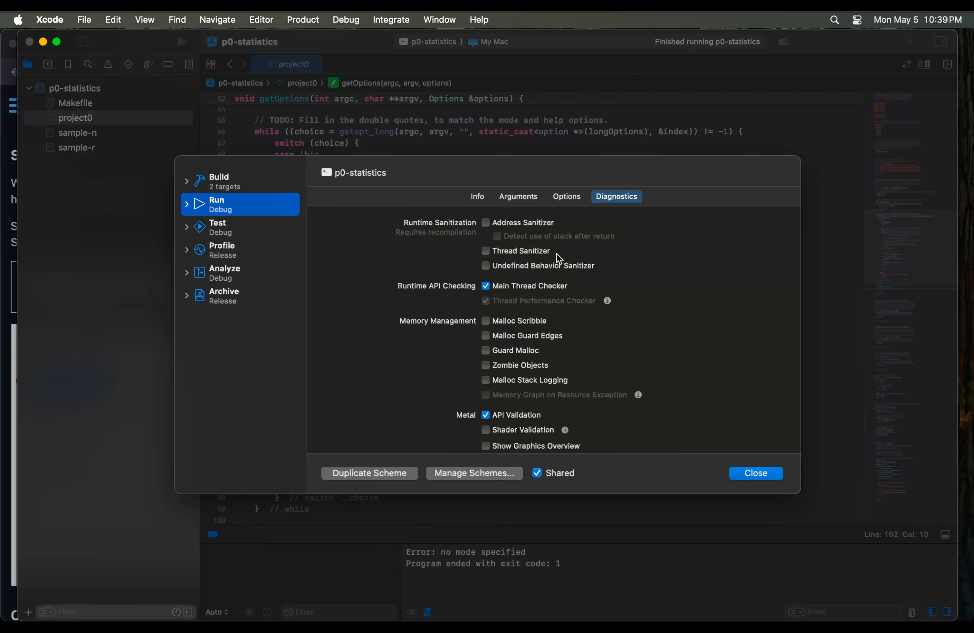
pyautogui.click(535, 226)
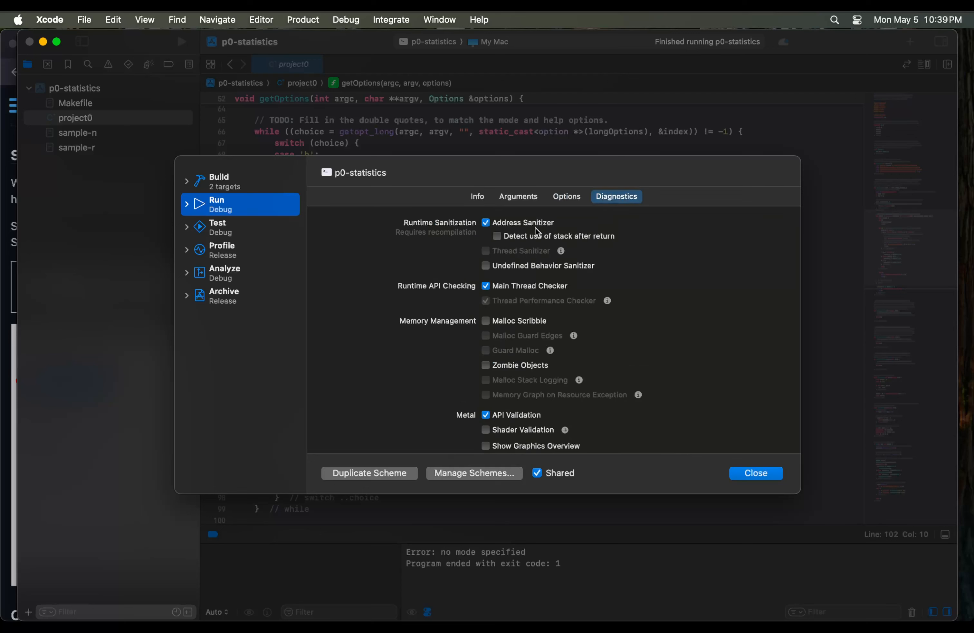
pyautogui.click(535, 270)
pyautogui.click(589, 243)
pyautogui.click(750, 476)
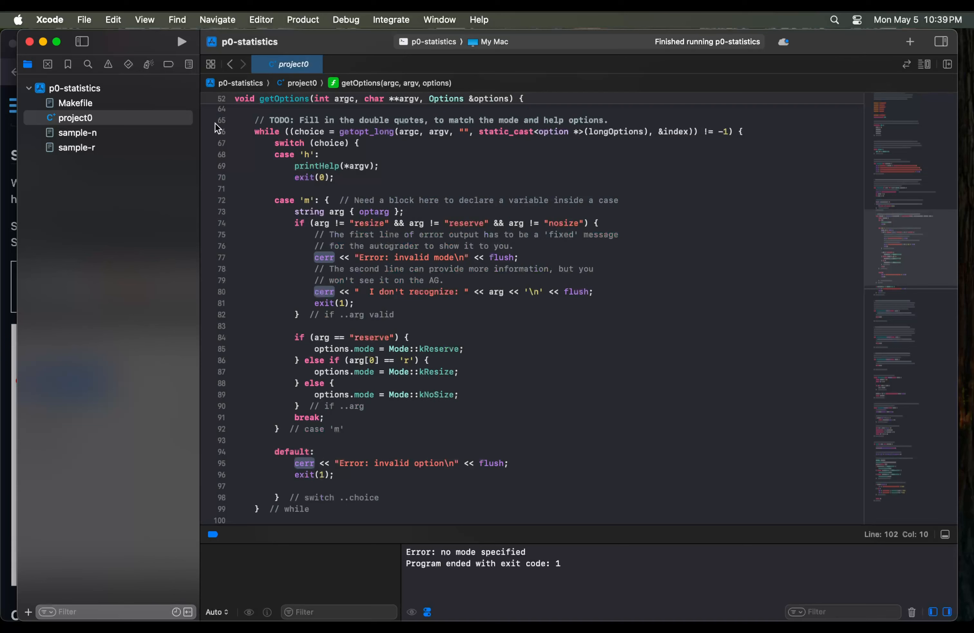
# Run p0-statistics again with the sanitizers enabled and examine the malloc message in the console output
pyautogui.click(182, 42)
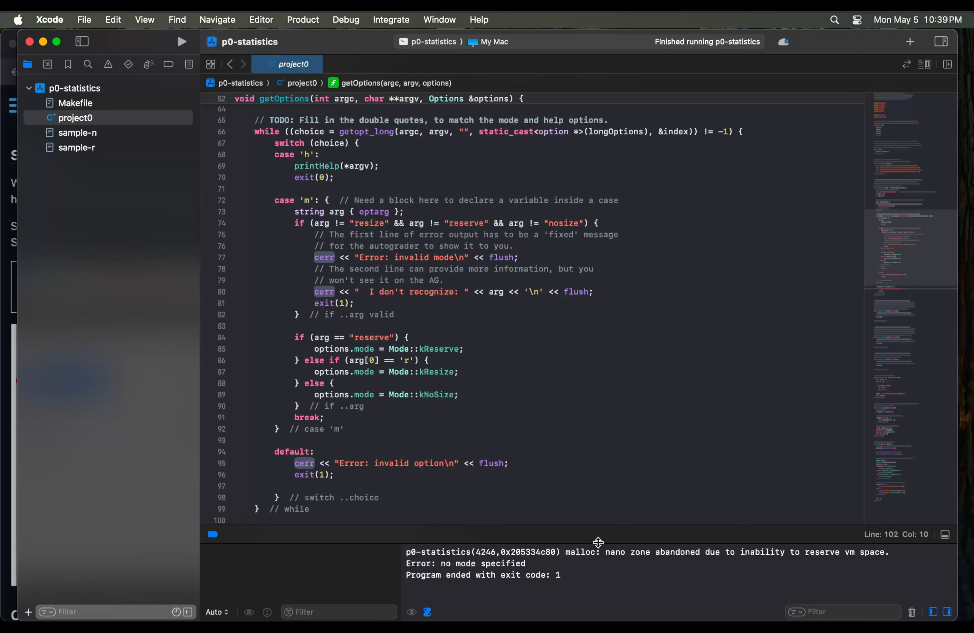
pyautogui.moveTo(581, 558); pyautogui.dragTo(732, 556)
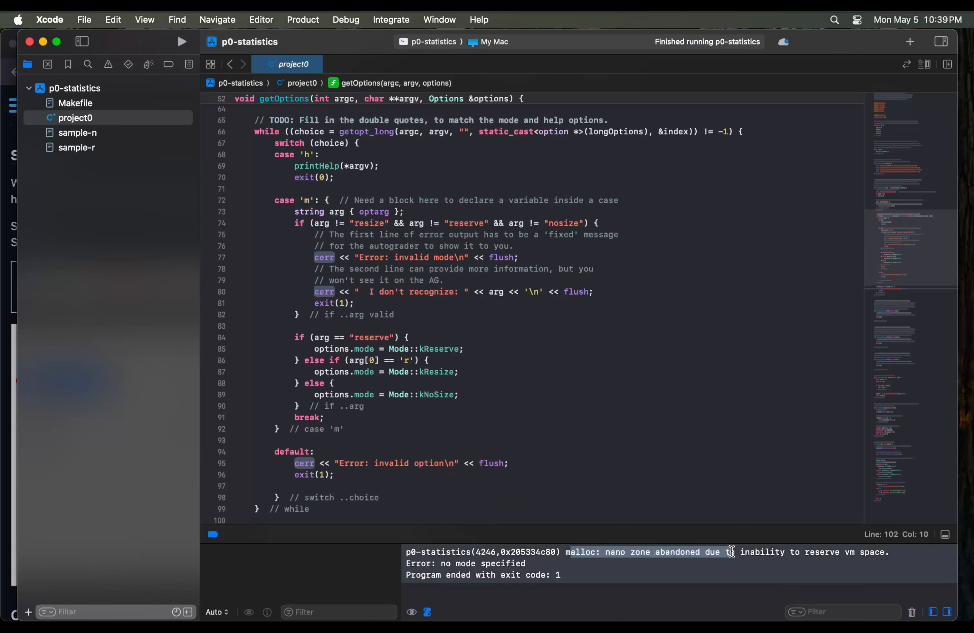
pyautogui.click(731, 557)
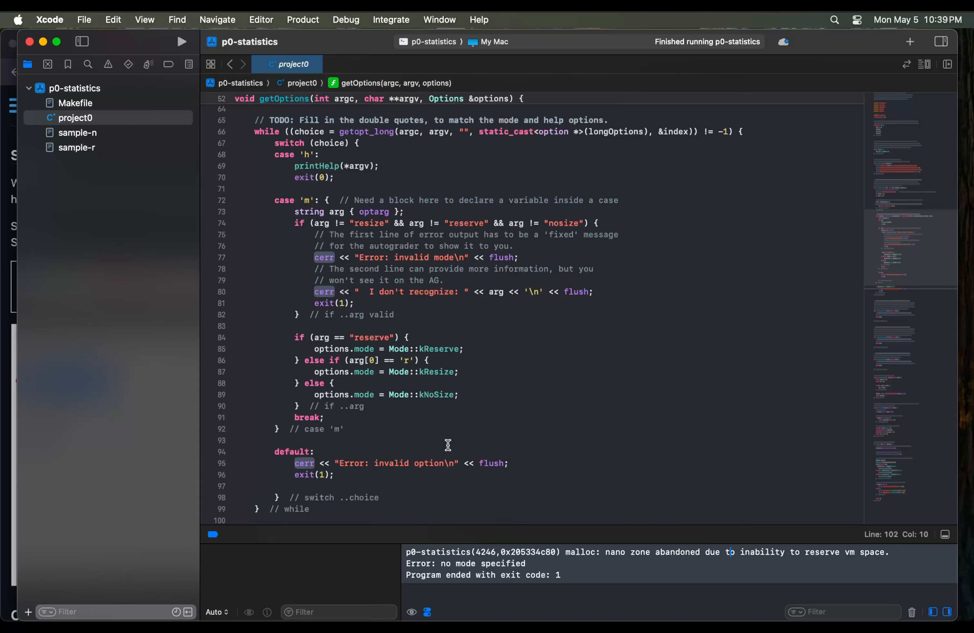
pyautogui.click(515, 323)
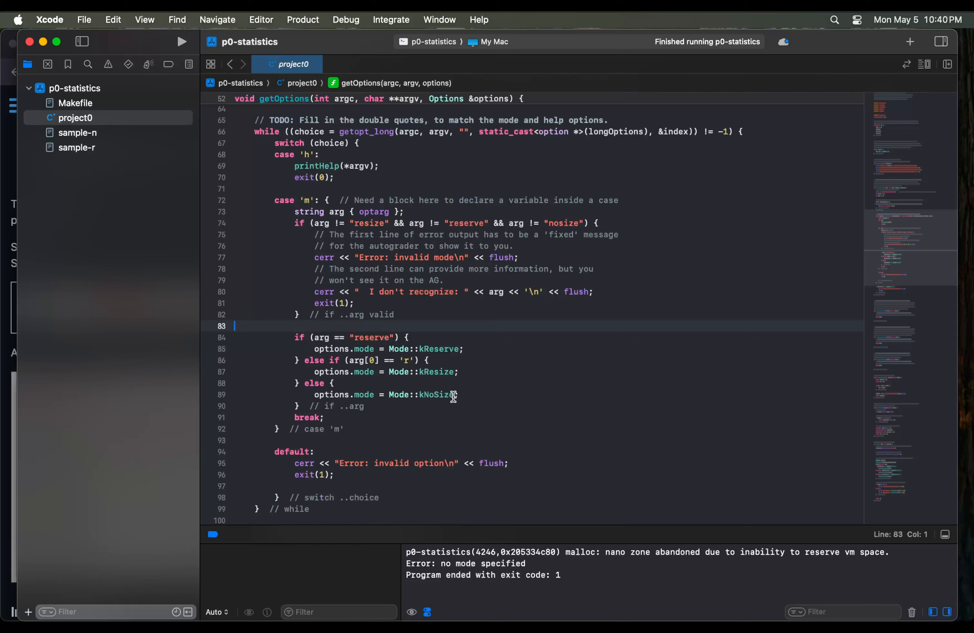
# Add the launch argument "--mode no" to the p0-statistics scheme's Run configuration
pyautogui.click(308, 21)
pyautogui.moveTo(321, 334)
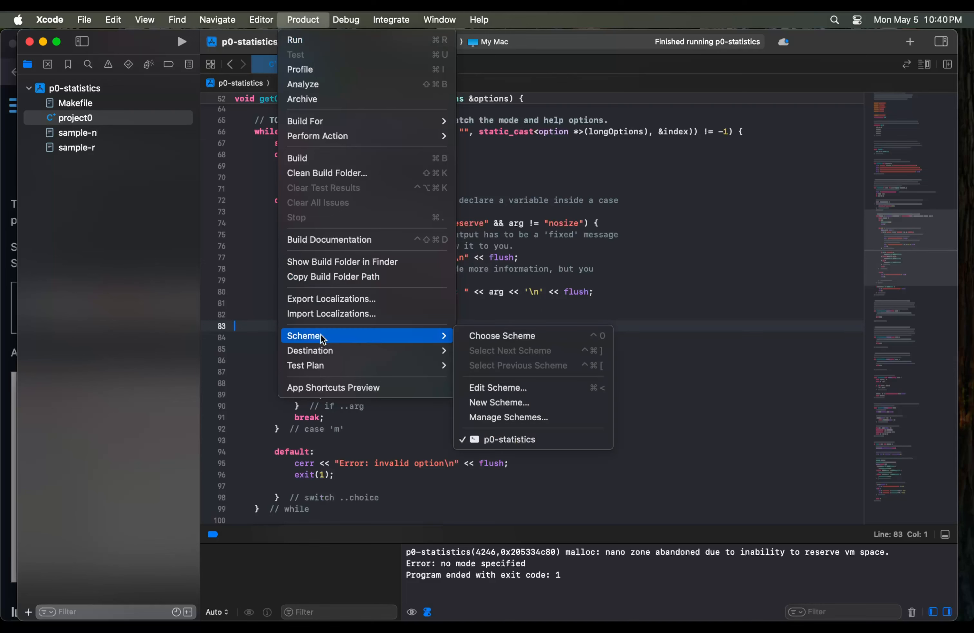
pyautogui.click(513, 388)
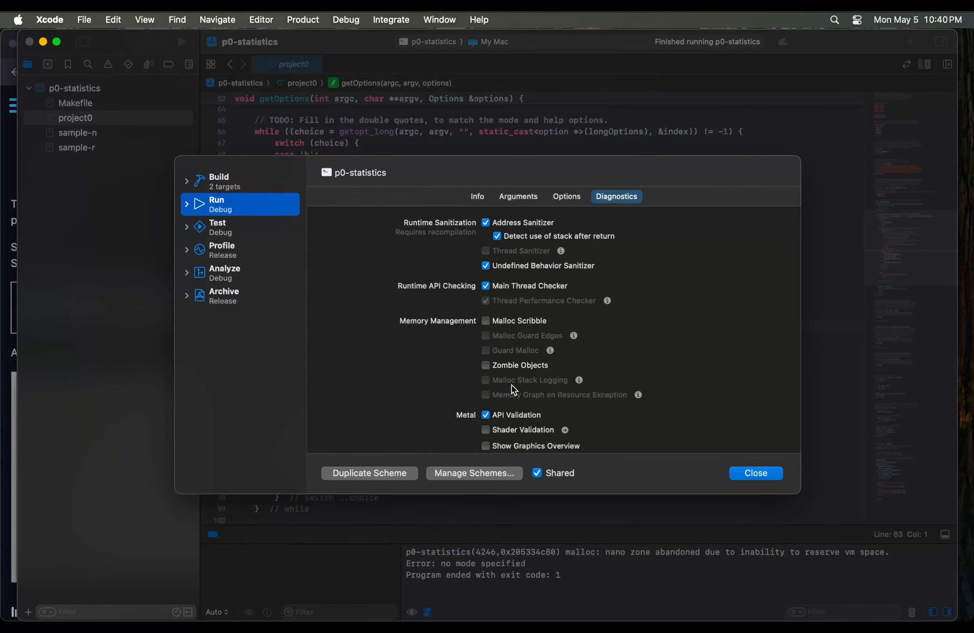
pyautogui.click(528, 196)
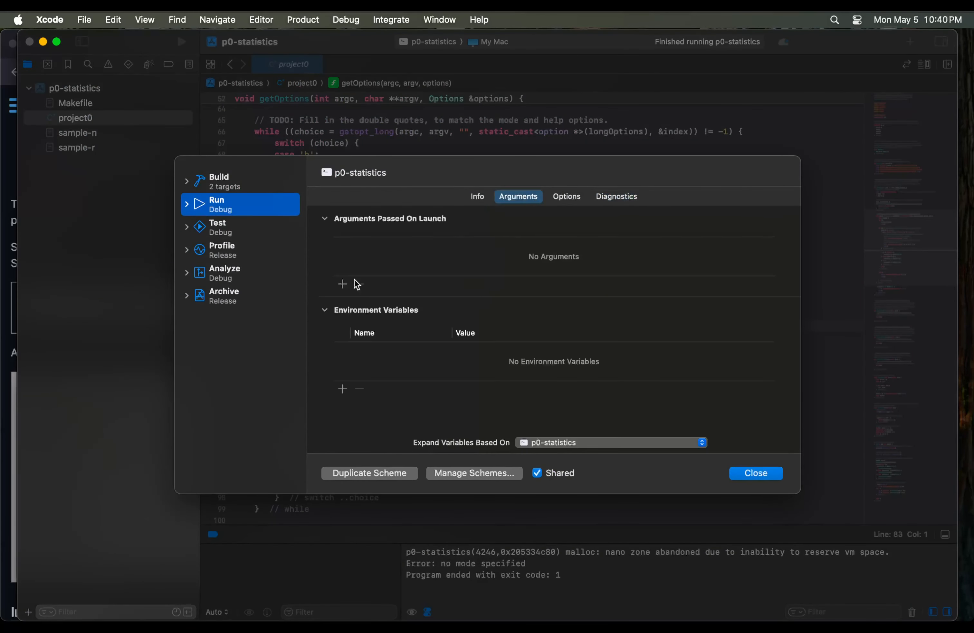
pyautogui.click(342, 285)
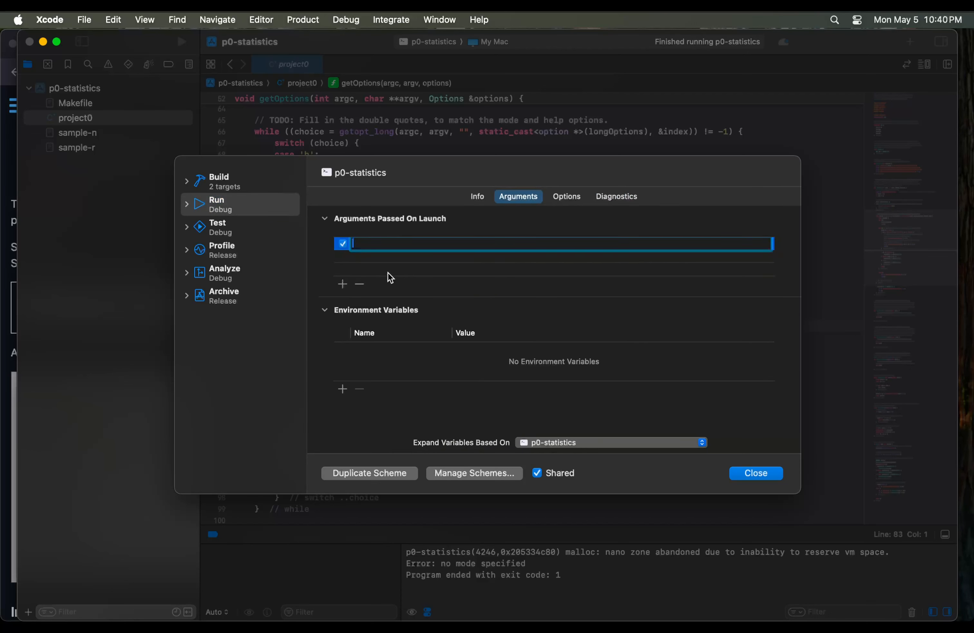
pyautogui.write('--mode no')
pyautogui.click(745, 473)
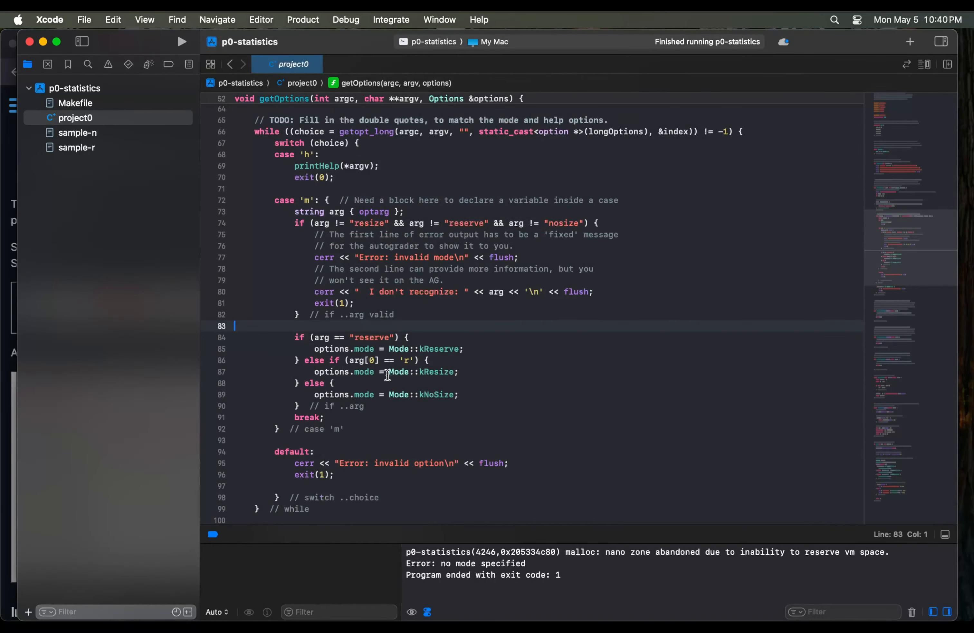
# Run the program with the launch argument and review the TODO about mode and help options in getOptions' longOptions array
pyautogui.click(182, 42)
pyautogui.scroll(-1, 341, 249)
pyautogui.scroll(5, 341, 249)
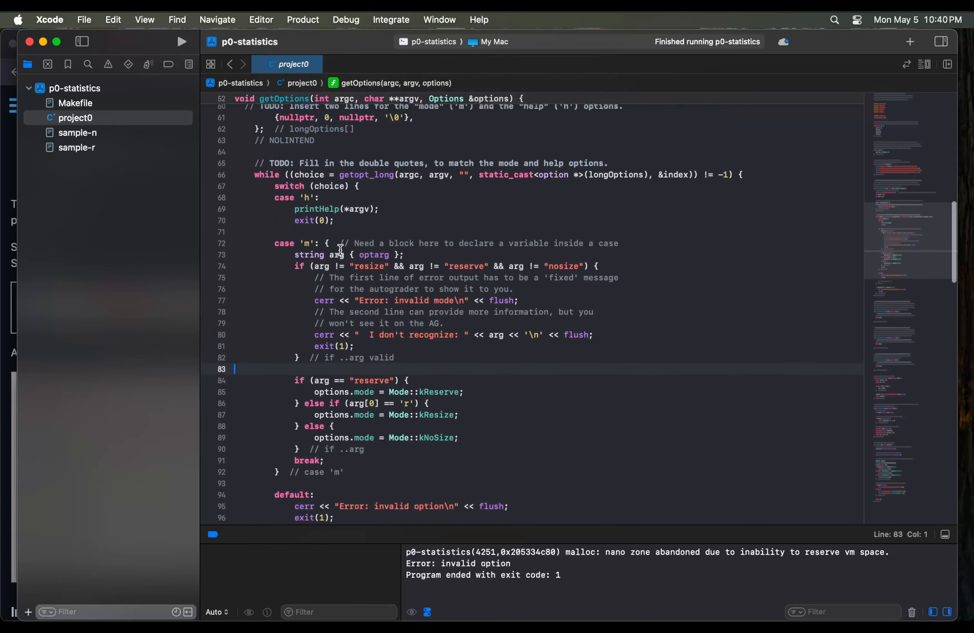
pyautogui.scroll(3, 341, 250)
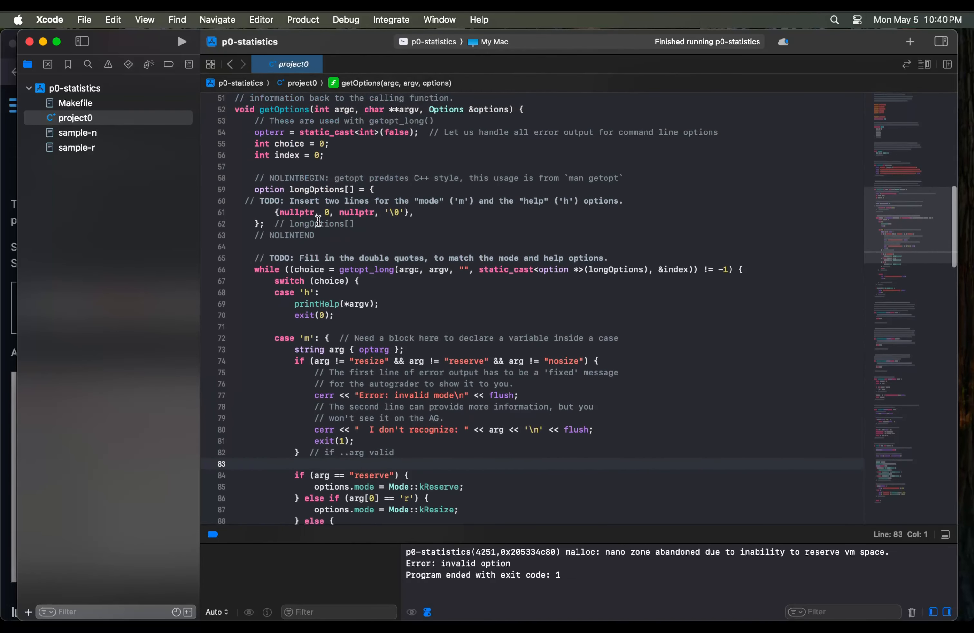
pyautogui.moveTo(255, 201); pyautogui.dragTo(452, 189)
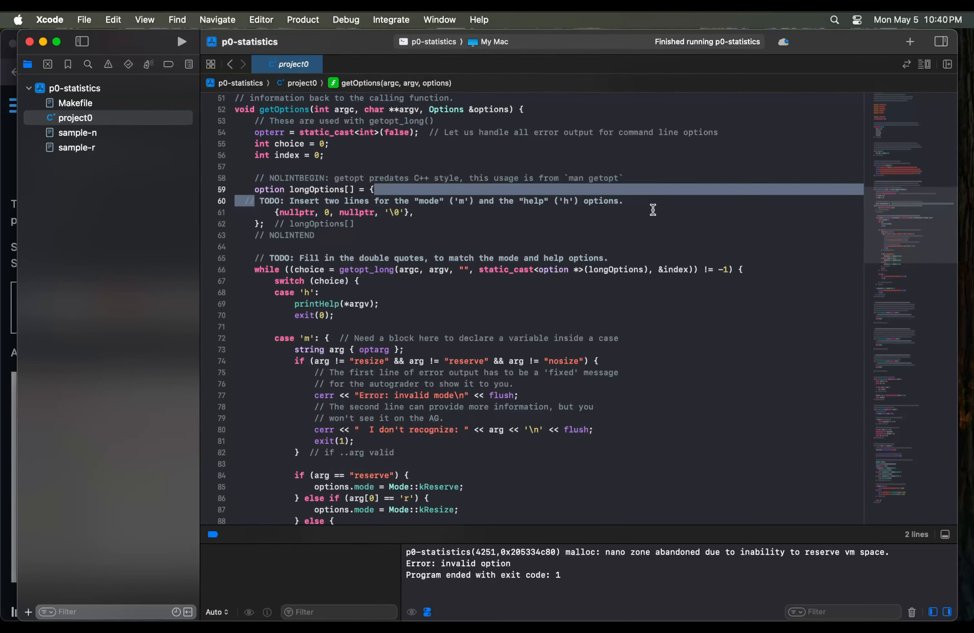
pyautogui.moveTo(658, 198); pyautogui.dragTo(652, 199)
pyautogui.click(652, 200)
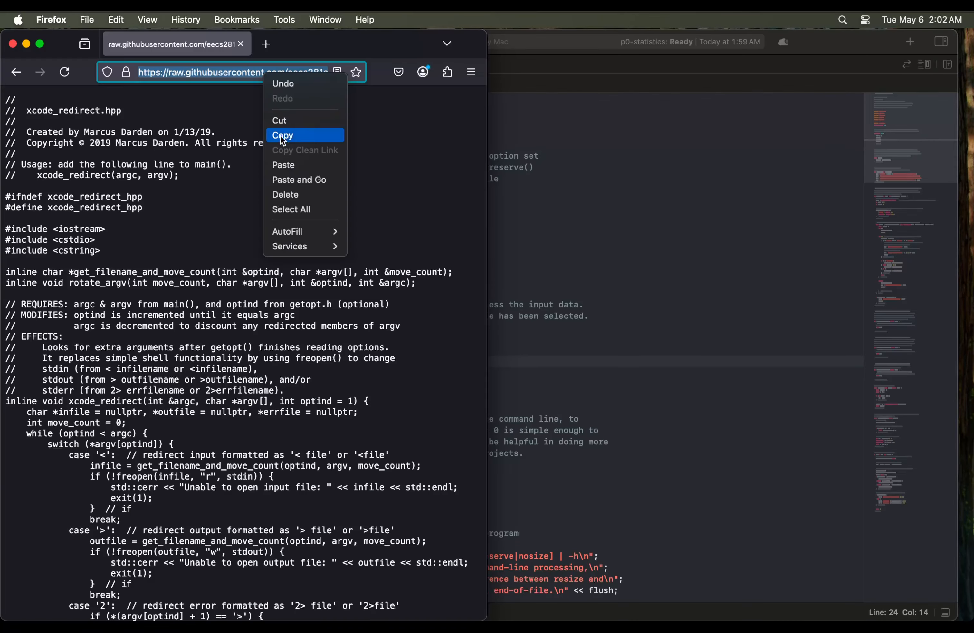
# Copy the raw xcode_redirect.hpp URL from the browser and open a Terminal window
pyautogui.click(283, 135)
pyautogui.click(643, 312)
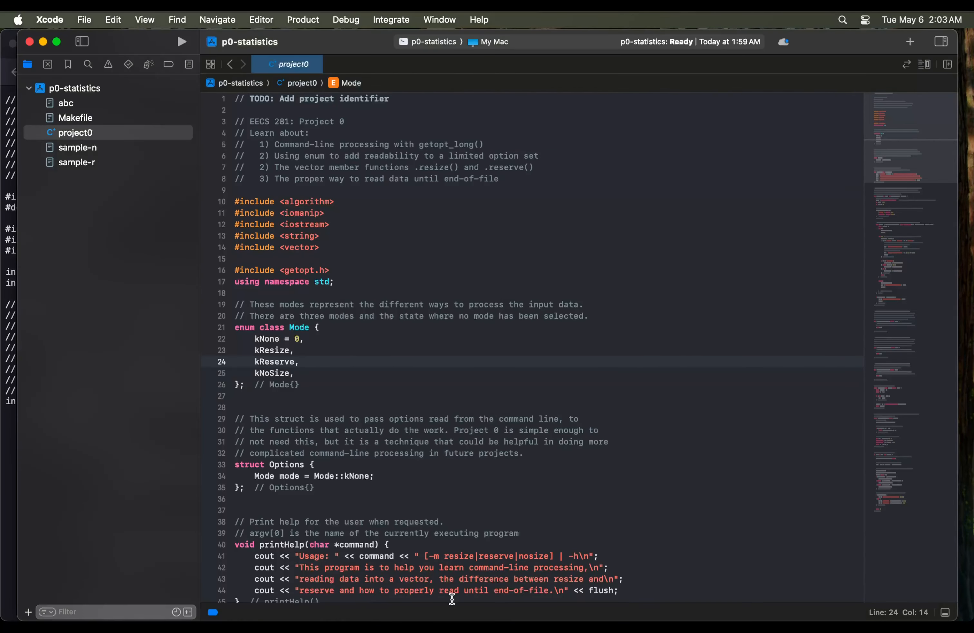
pyautogui.moveTo(533, 602)
pyautogui.click(325, 596)
pyautogui.write('termin')
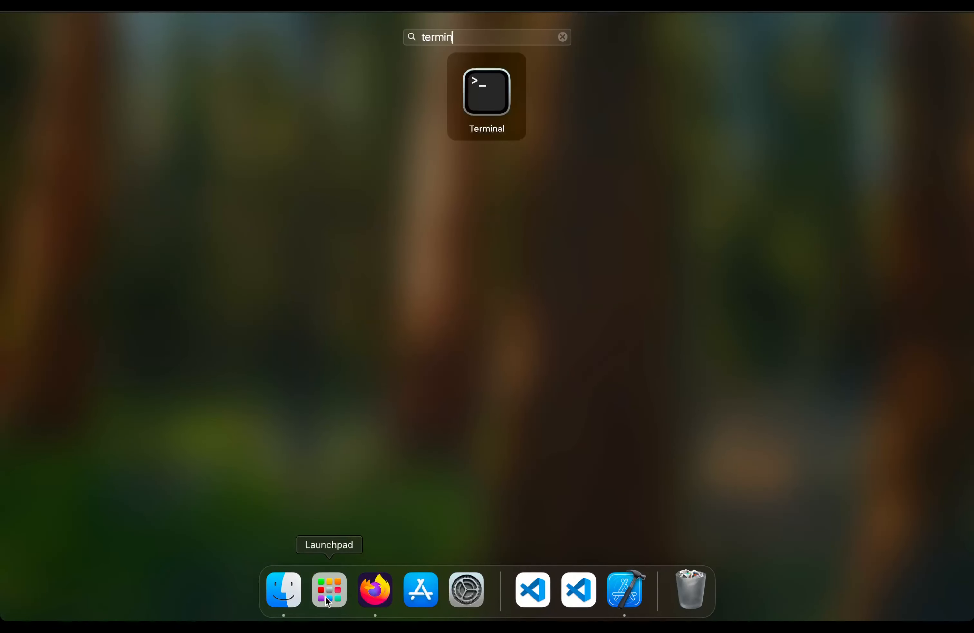
pyautogui.press('Return')
# Change to the eecs281/p0-statistics directory and download xcode_redirect.hpp from the copied URL with wget
pyautogui.write('cd ')
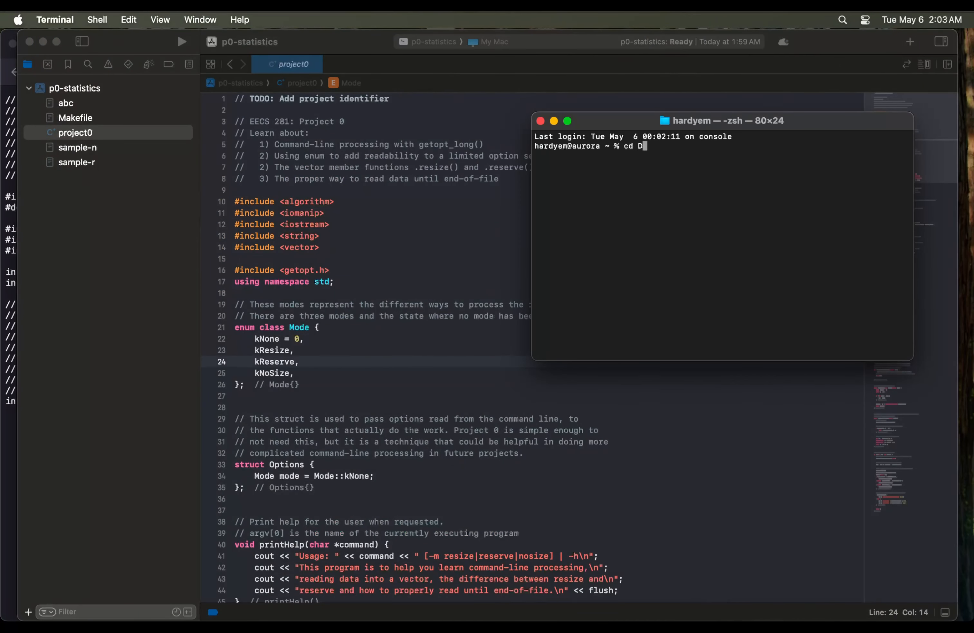
pyautogui.write('eecs281/p0-statistics/')
pyautogui.press('Return')
pyautogui.write('wget')
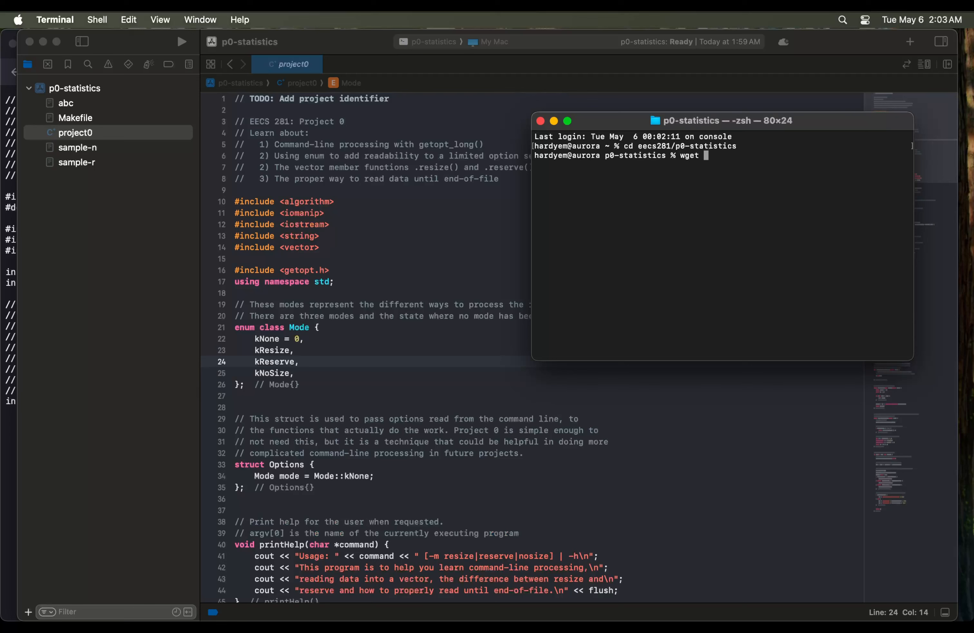
pyautogui.press('super+v')
pyautogui.press('Return')
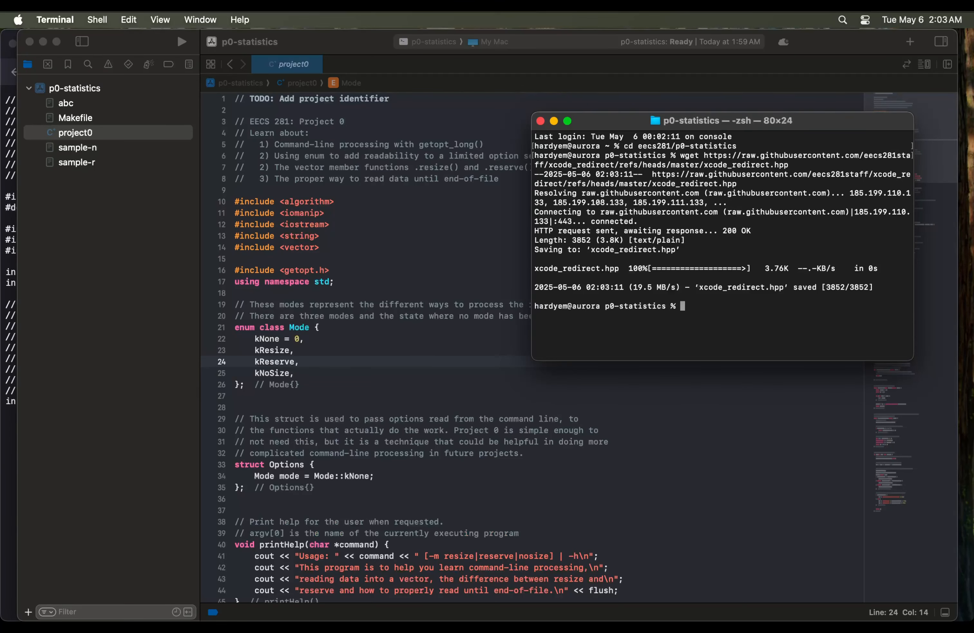
# Switch back to Xcode and add xcode_redirect.hpp to the p0-statistics project, referencing the file in place
pyautogui.press('super+tab')
pyautogui.rightClick(90, 88)
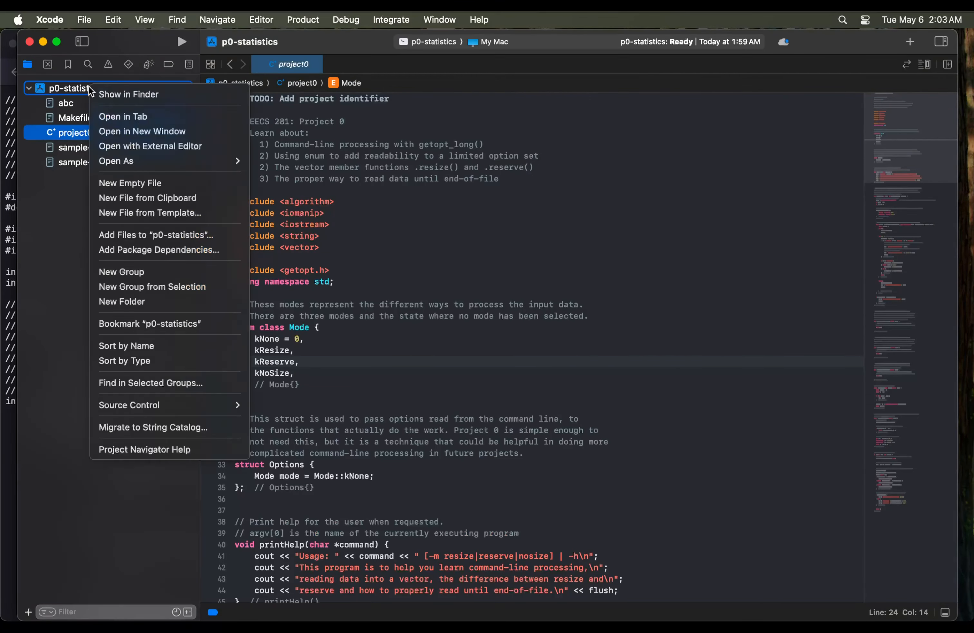
pyautogui.click(140, 234)
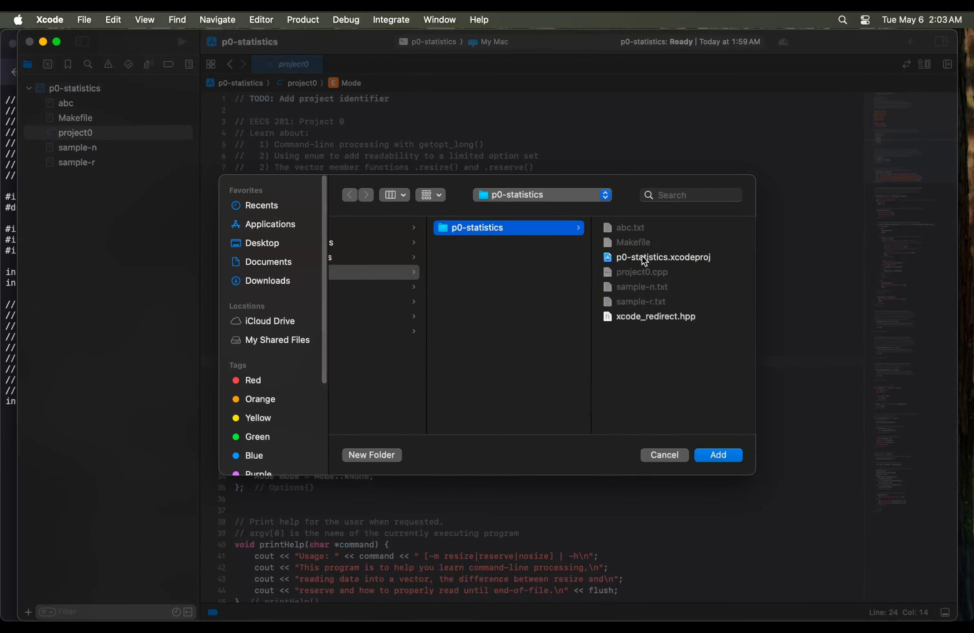
pyautogui.click(650, 319)
pyautogui.click(711, 456)
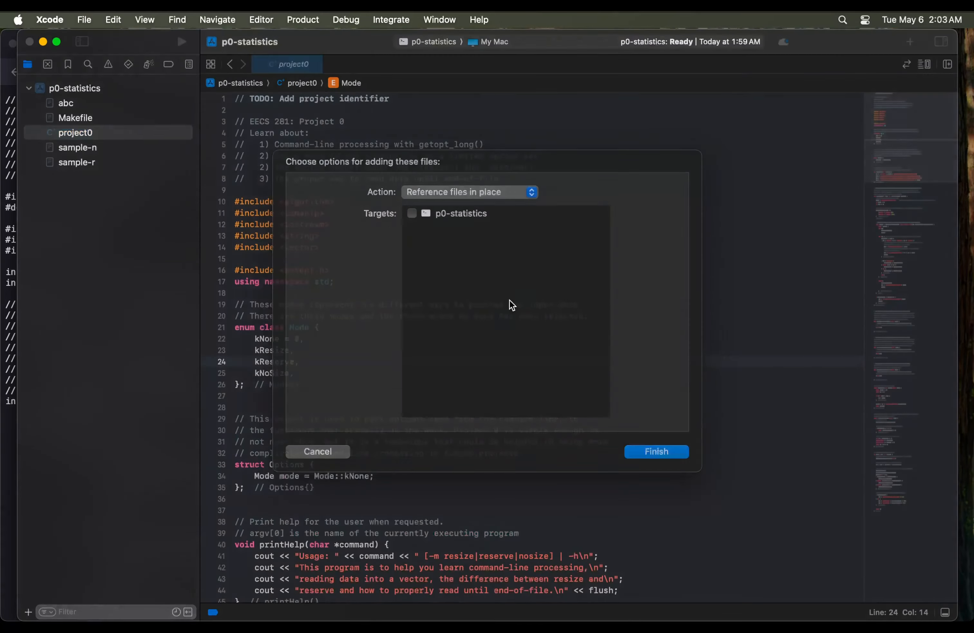
pyautogui.click(655, 465)
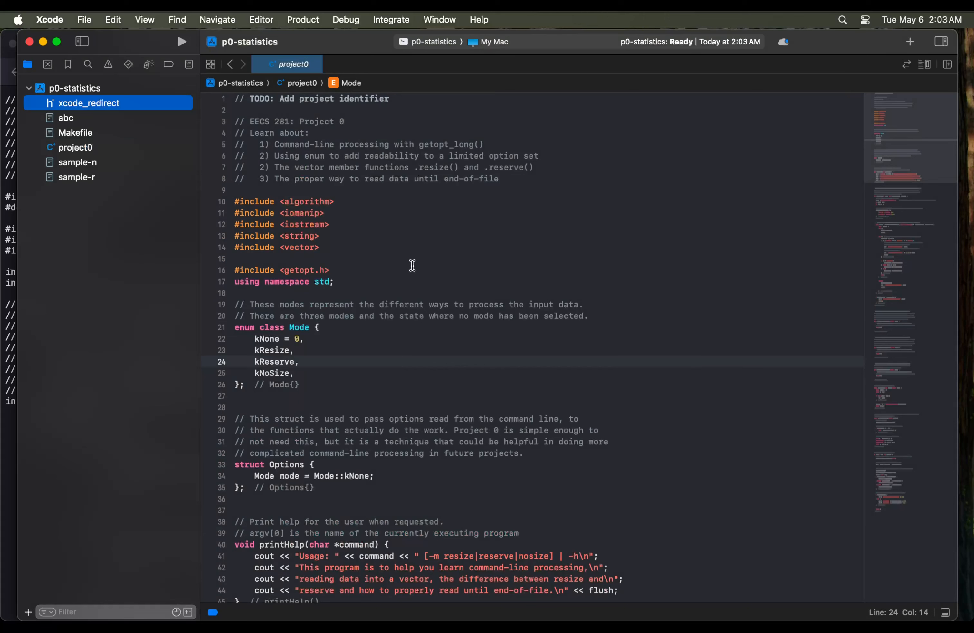
# Add the line #include "xcode_redirect.hpp" below #include <vector> in project0
pyautogui.click(354, 247)
pyautogui.press('Return')
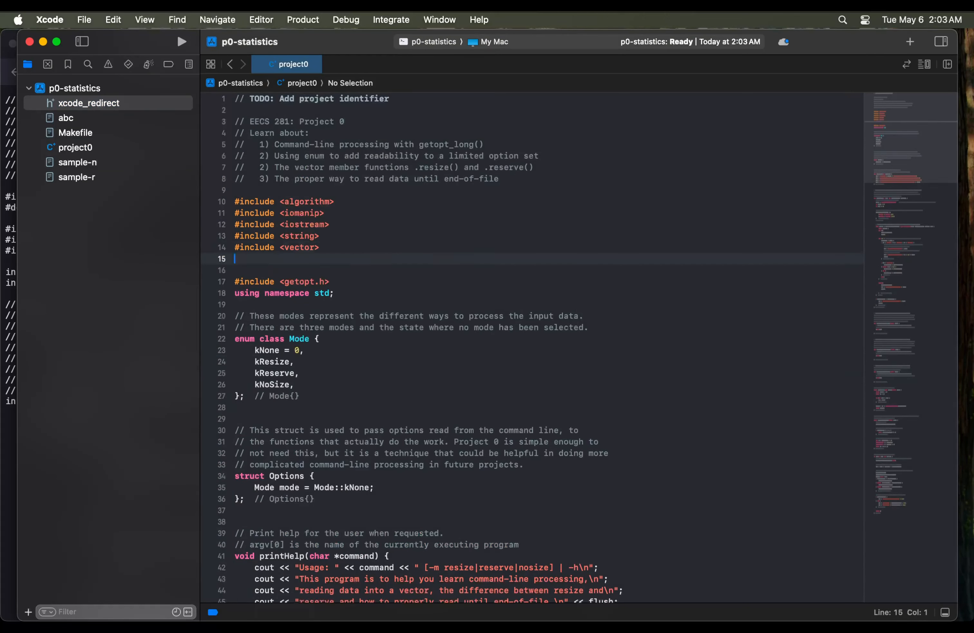
pyautogui.write('#include "')
pyautogui.write('xcode_redirect.hpp')
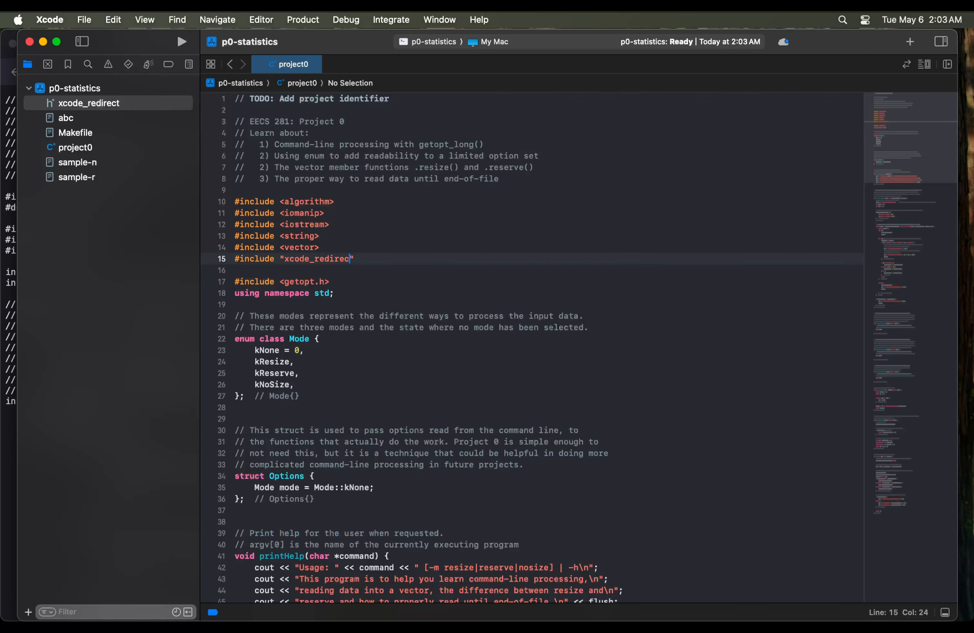
# Insert the call xcode_redirect(argc, argv); as the first line of main()
pyautogui.scroll(-5, 474, 291)
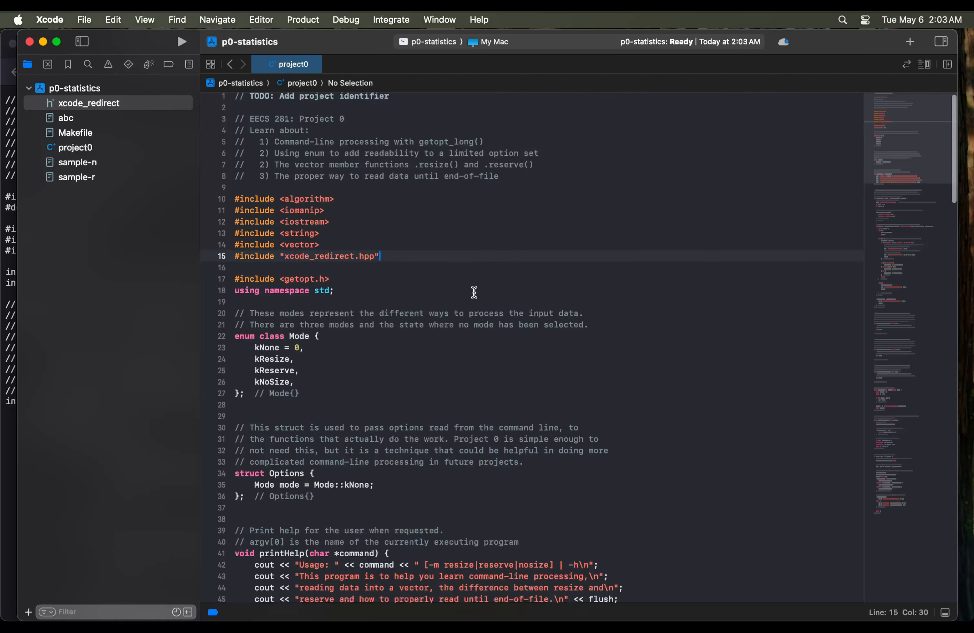
pyautogui.scroll(-9, 474, 291)
pyautogui.click(533, 309)
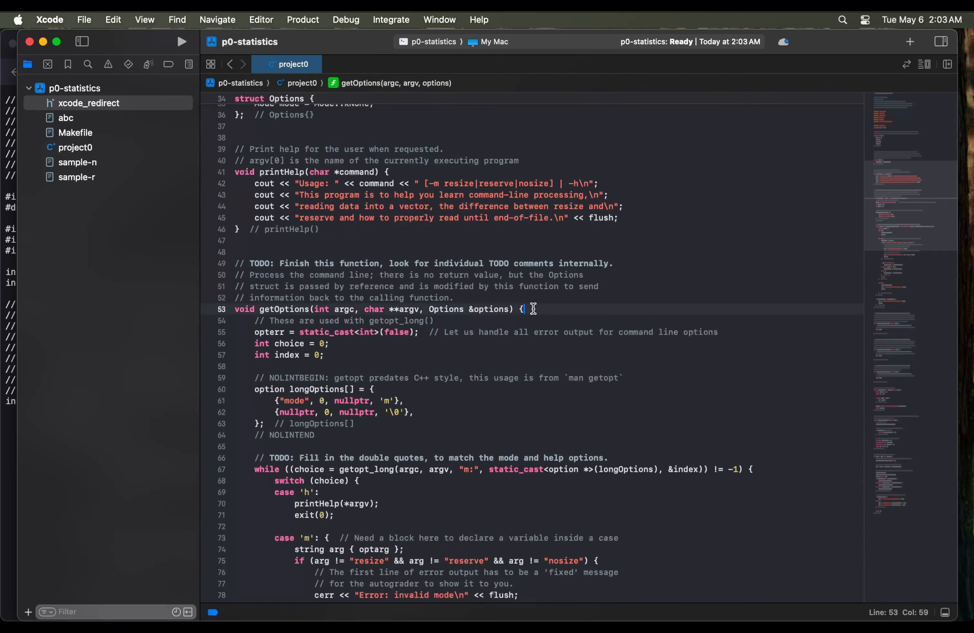
pyautogui.scroll(-20, 533, 309)
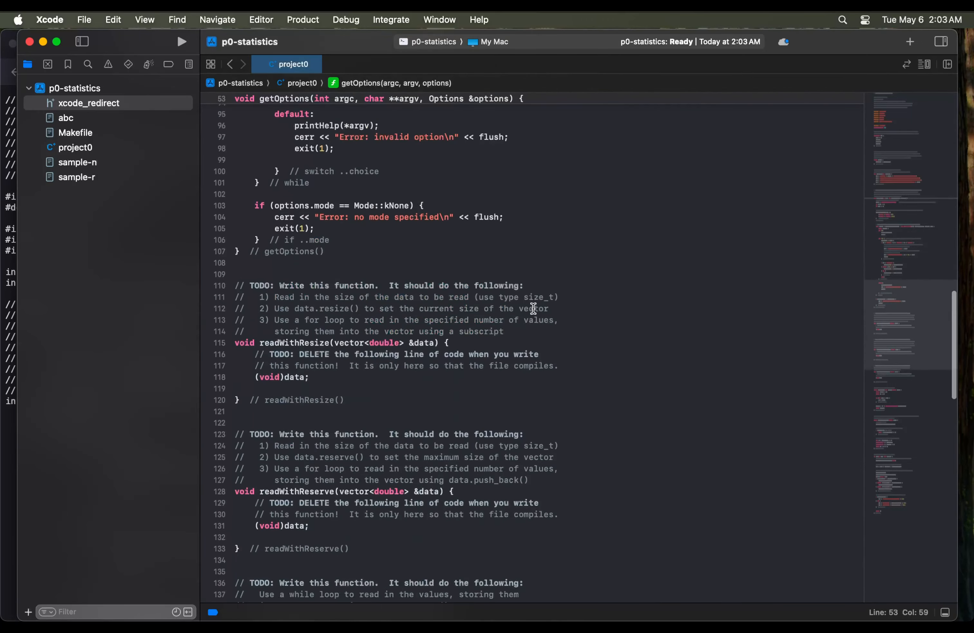
pyautogui.scroll(-20, 533, 309)
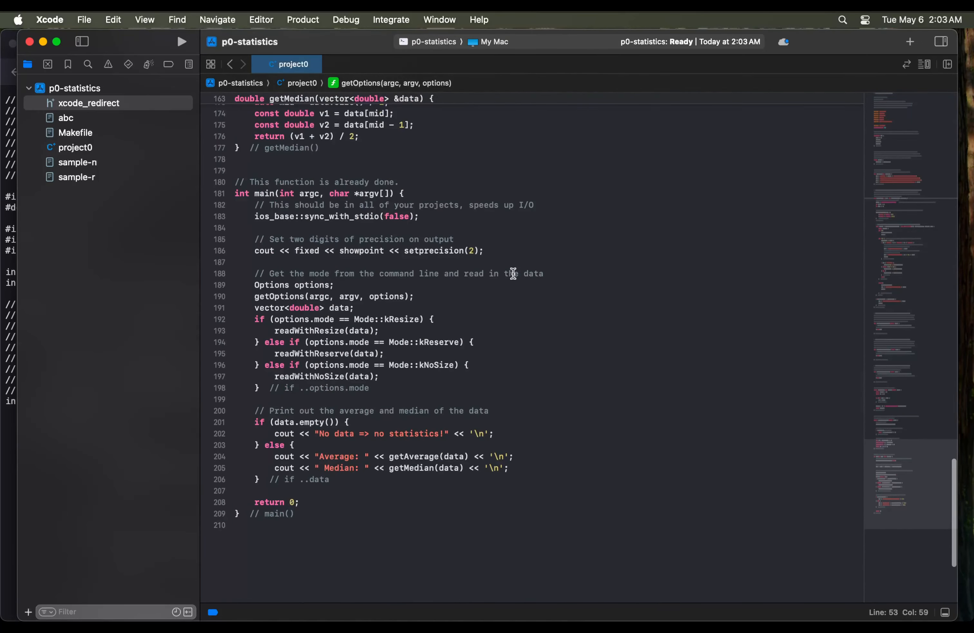
pyautogui.click(435, 193)
pyautogui.moveTo(428, 218); pyautogui.dragTo(411, 196)
pyautogui.click(437, 195)
pyautogui.press('Return')
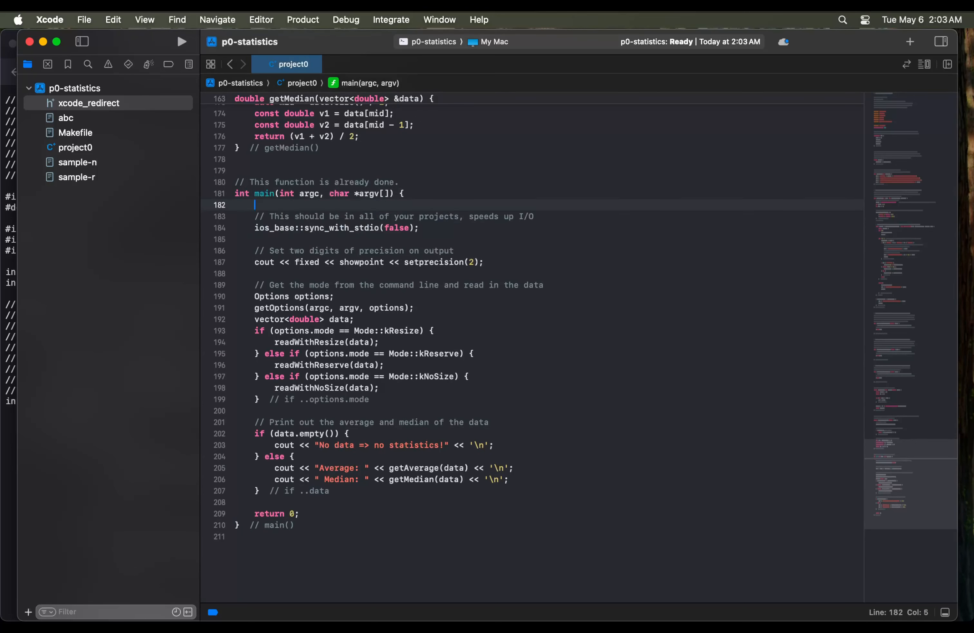
pyautogui.write('xcode_redir')
pyautogui.write('ect(argc, argv')
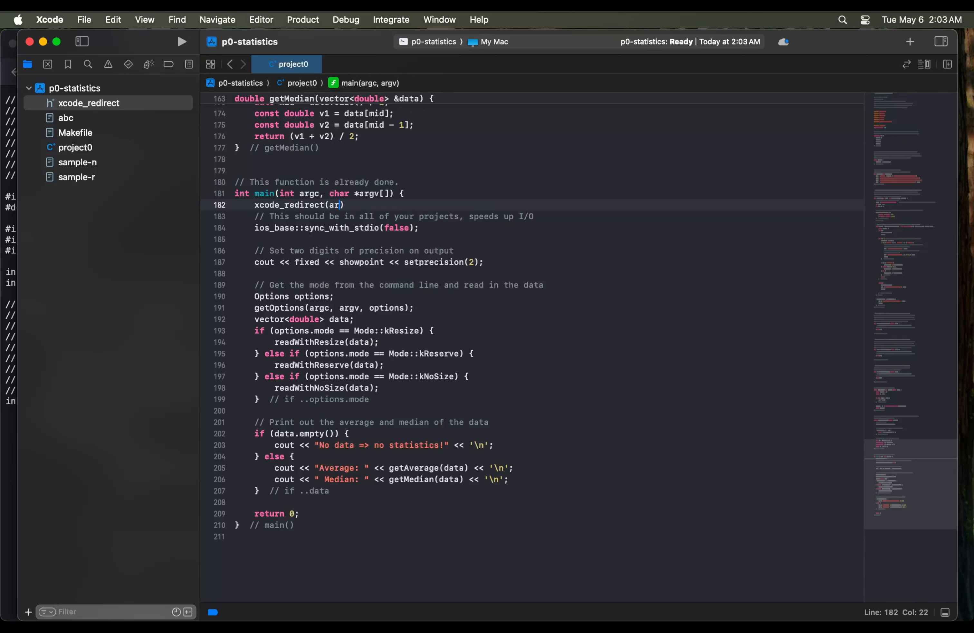
pyautogui.write(');')
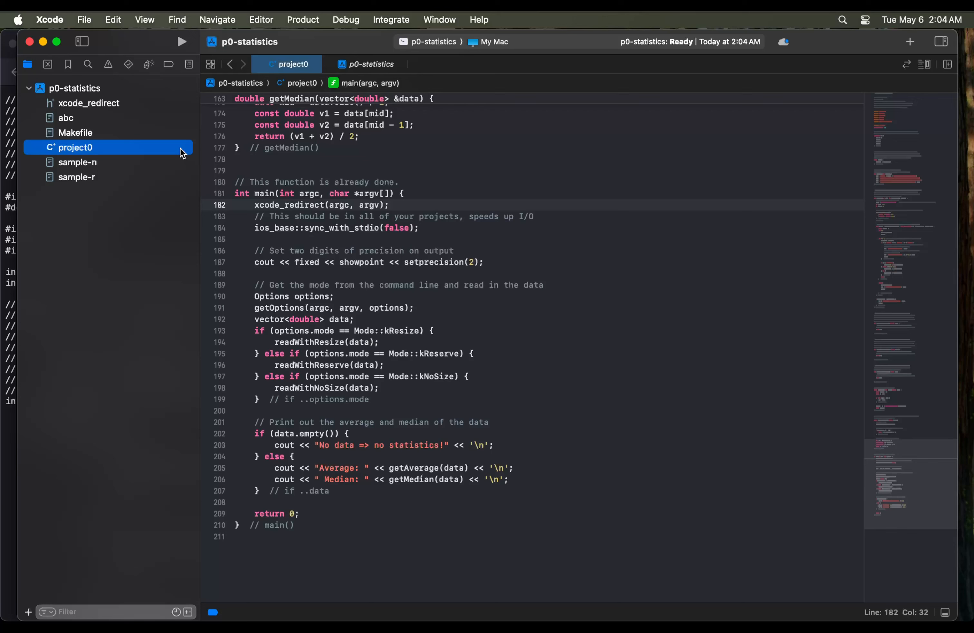
# Open the p0-statistics scheme's Run configuration and add the launch argument "< abcInput.txt"
pyautogui.click(299, 24)
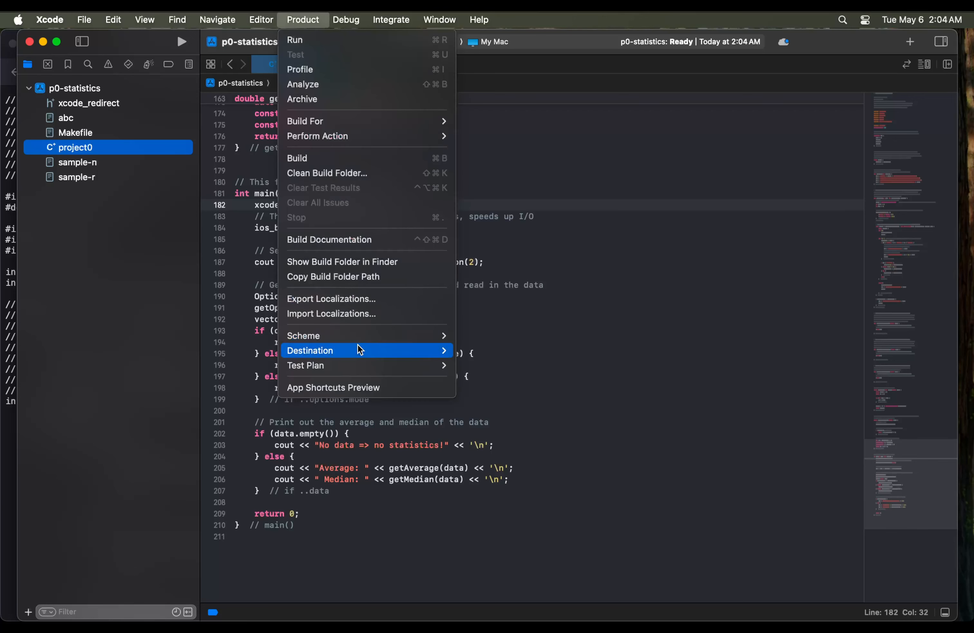
pyautogui.moveTo(374, 336)
pyautogui.click(497, 387)
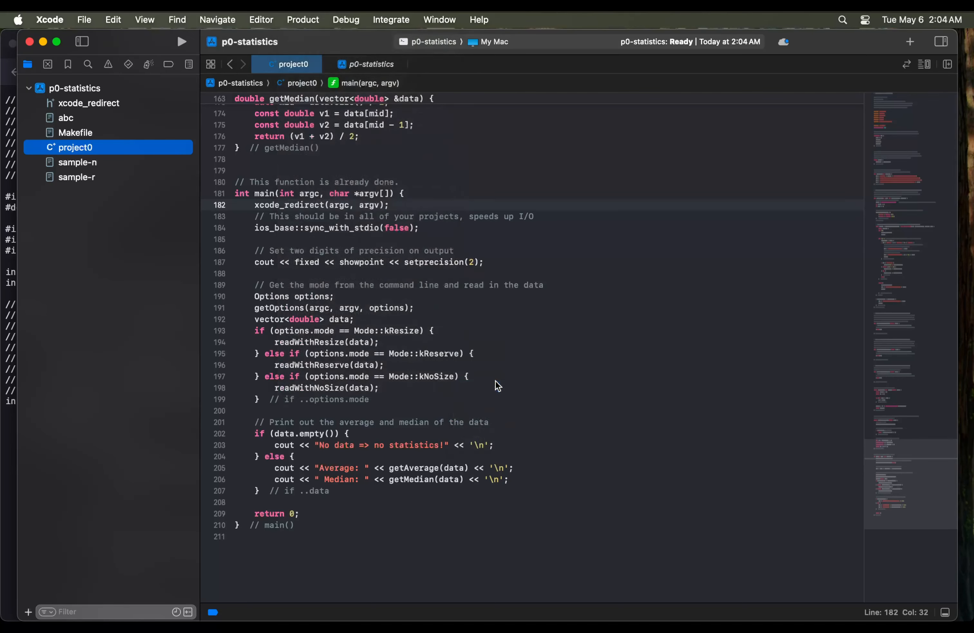
pyautogui.click(566, 198)
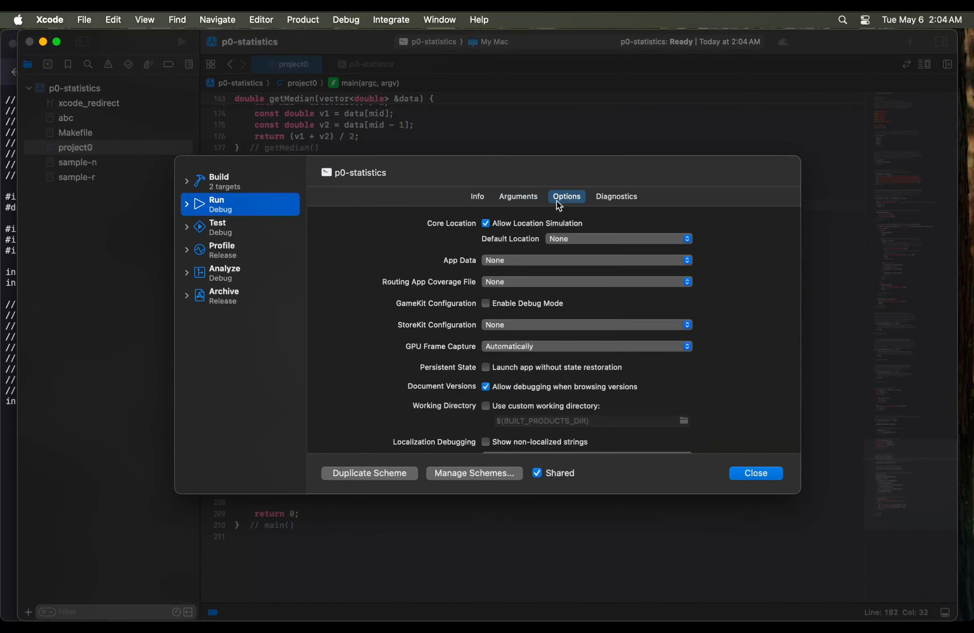
pyautogui.click(518, 197)
pyautogui.click(343, 284)
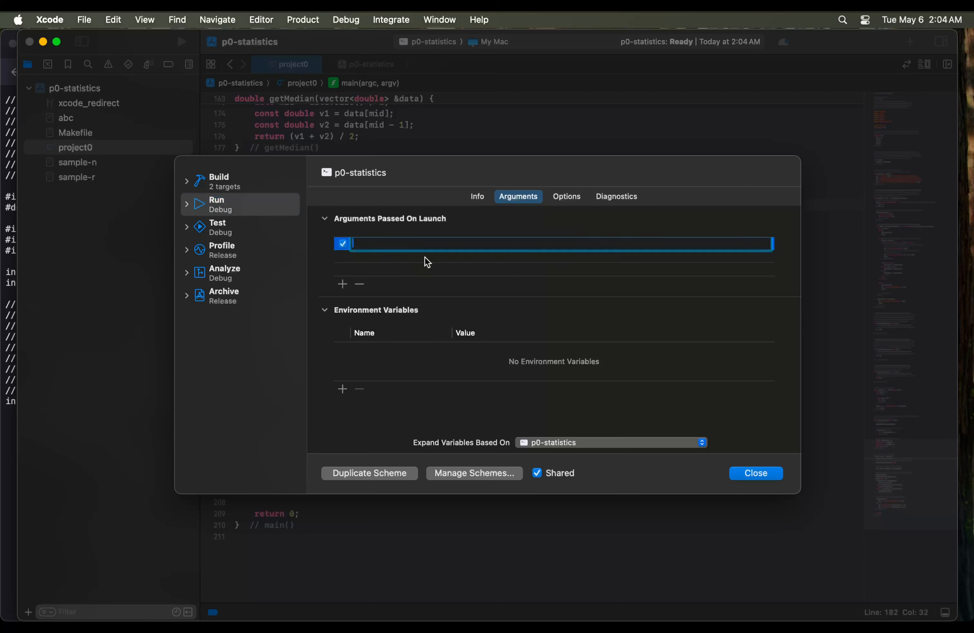
pyautogui.write('< abcInput.txt')
# Add a second launch argument "> abcOutput.txt" to redirect the program's output
pyautogui.click(342, 284)
pyautogui.write('> abc')
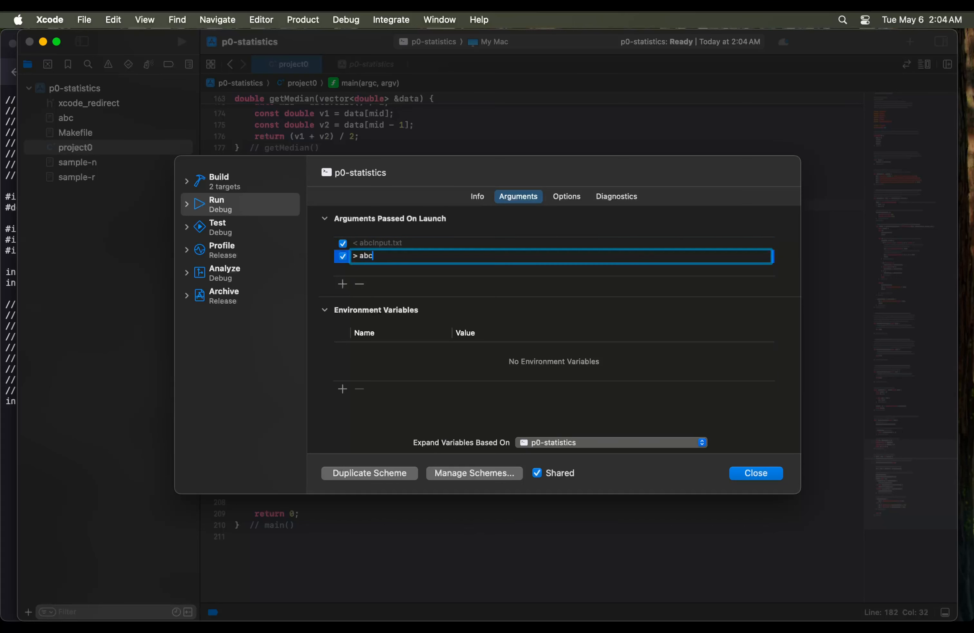
pyautogui.write('Output.txt')
pyautogui.press('Return')
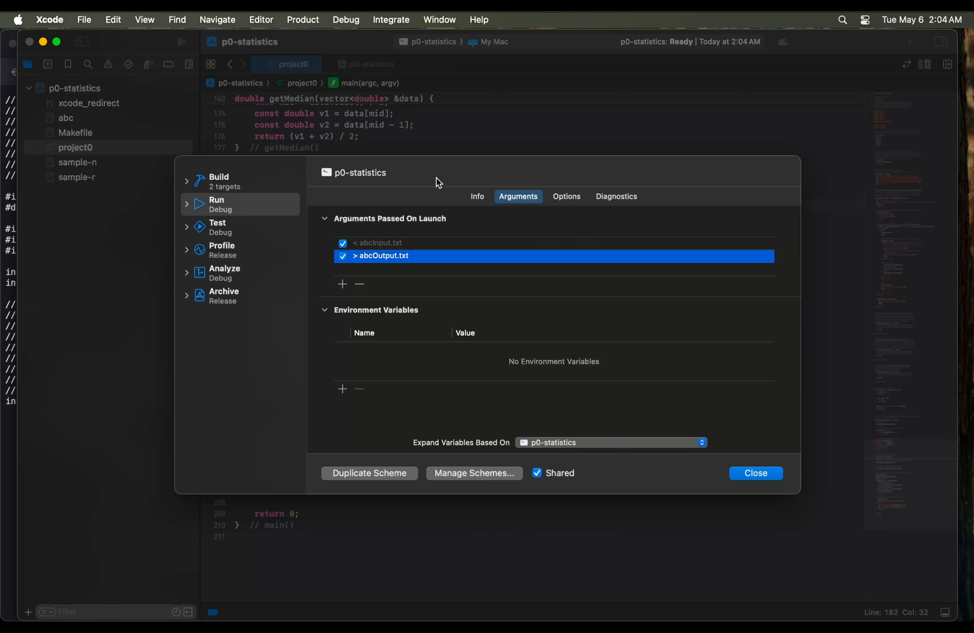
pyautogui.click(392, 240)
pyautogui.click(393, 257)
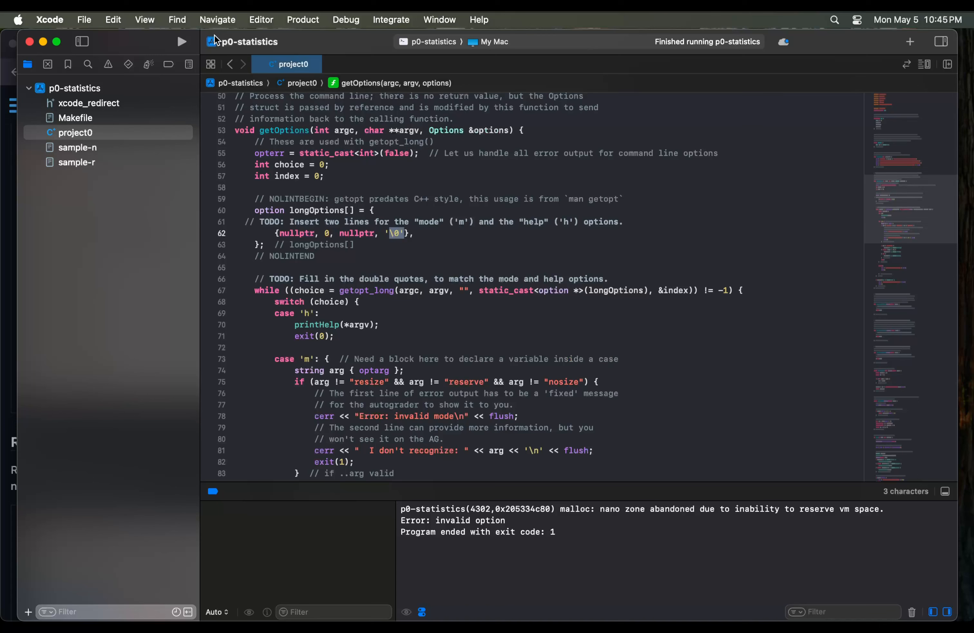
# Jump to the printHelp definition and review the 'h', 'm' and default cases in getOptions' switch
pyautogui.click(328, 324)
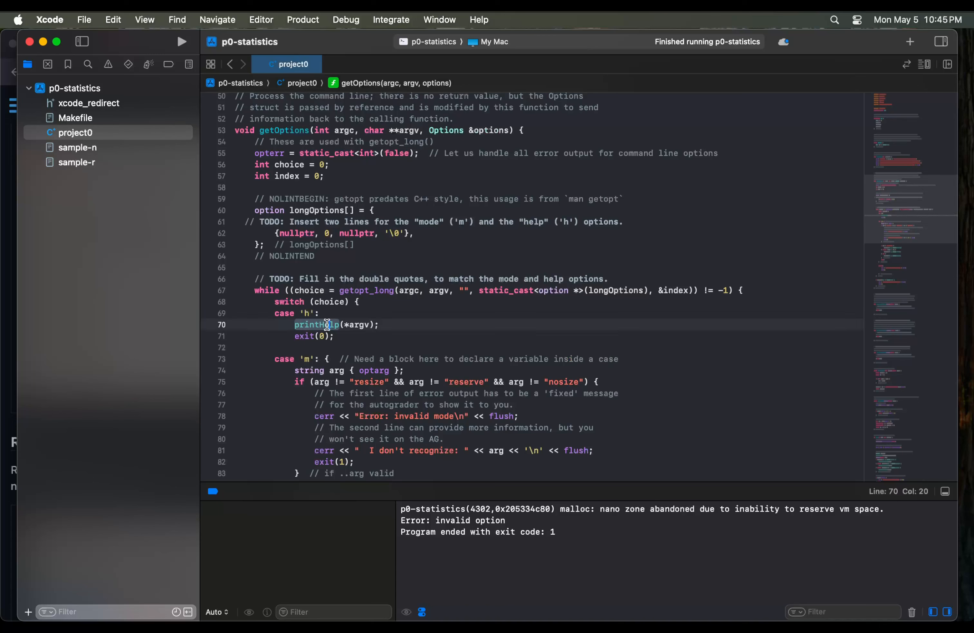
pyautogui.keyDown('super'); pyautogui.click(328, 324); pyautogui.keyUp('super')
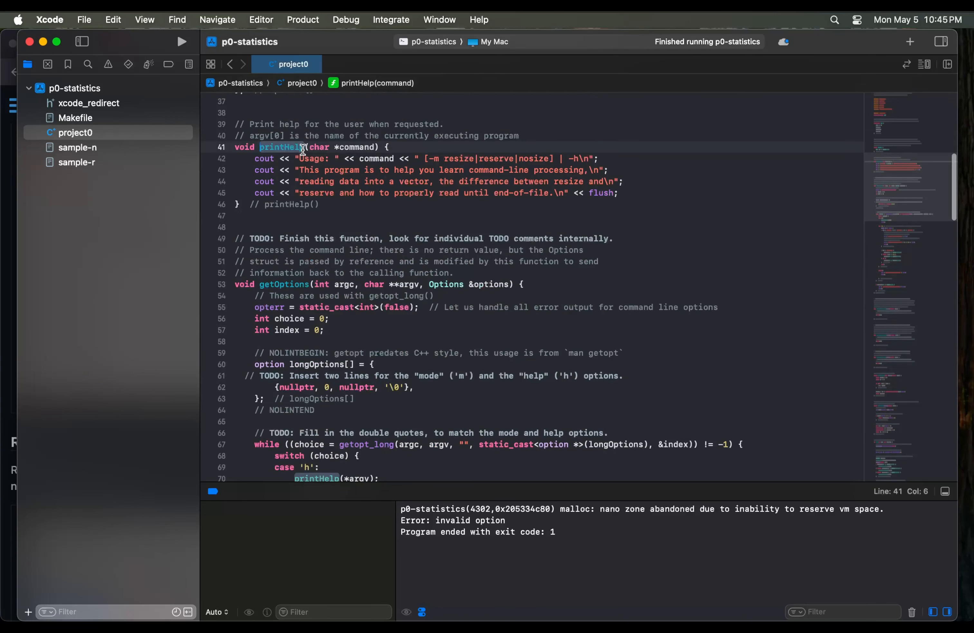
pyautogui.scroll(-10, 325, 181)
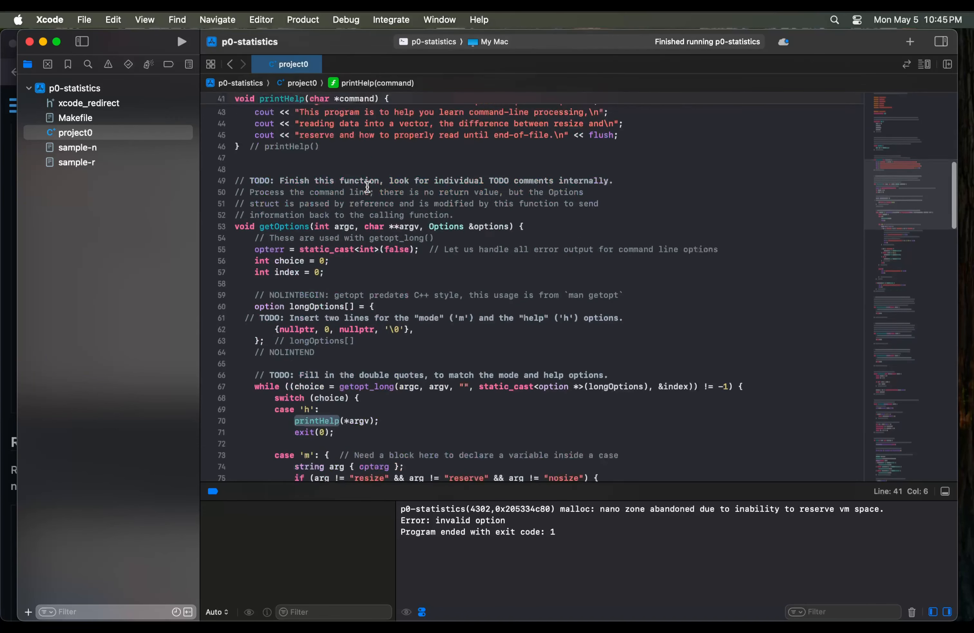
pyautogui.click(330, 361)
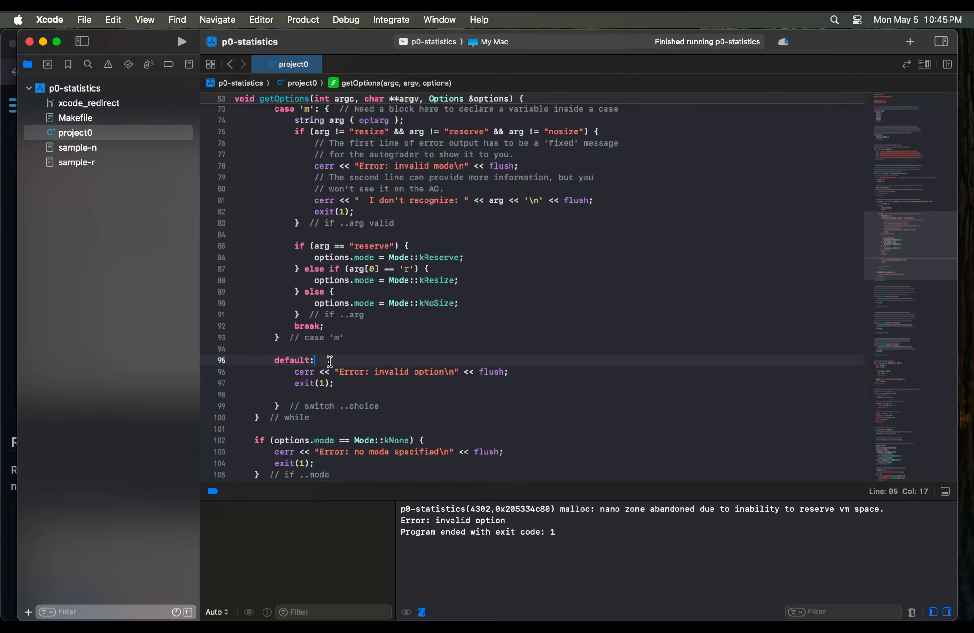
pyautogui.scroll(5, 324, 287)
pyautogui.click(311, 174)
pyautogui.click(311, 232)
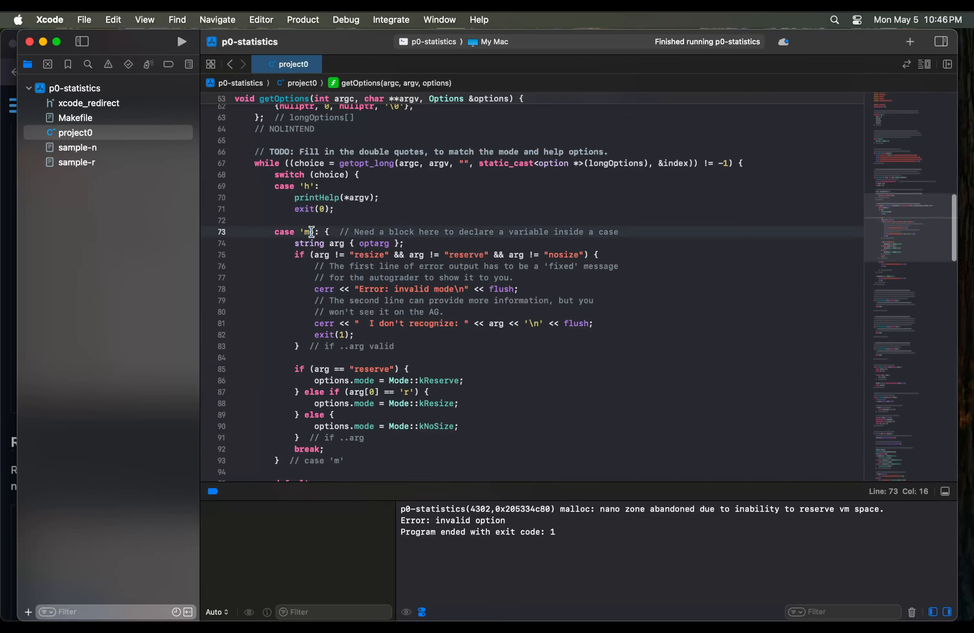
pyautogui.scroll(-5, 317, 246)
# Insert a printHelp(); call as the first statement of the default case in getOptions, indented level with the cerr line
pyautogui.click(327, 332)
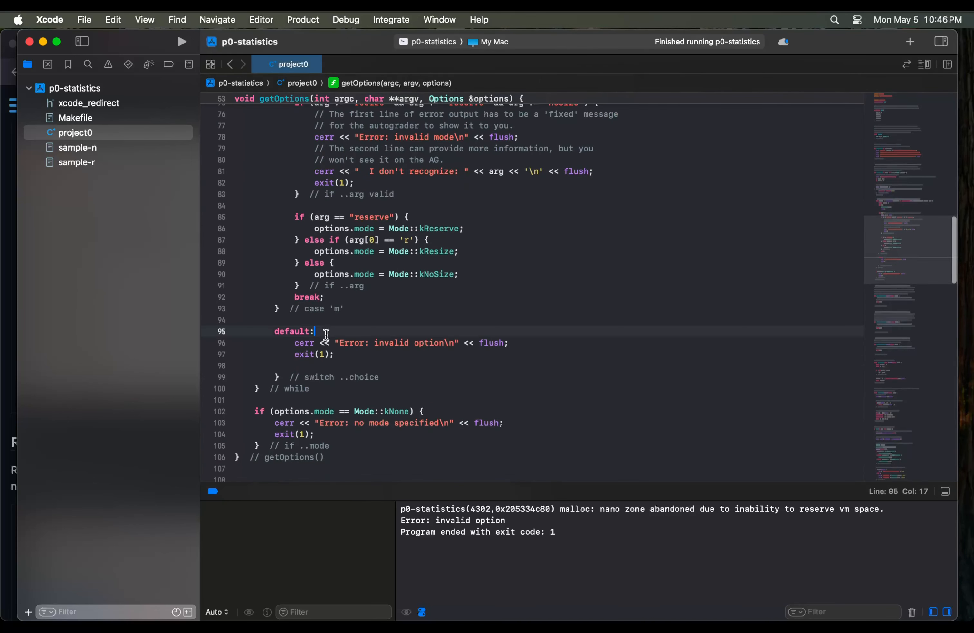
pyautogui.press('Return')
pyautogui.write('p')
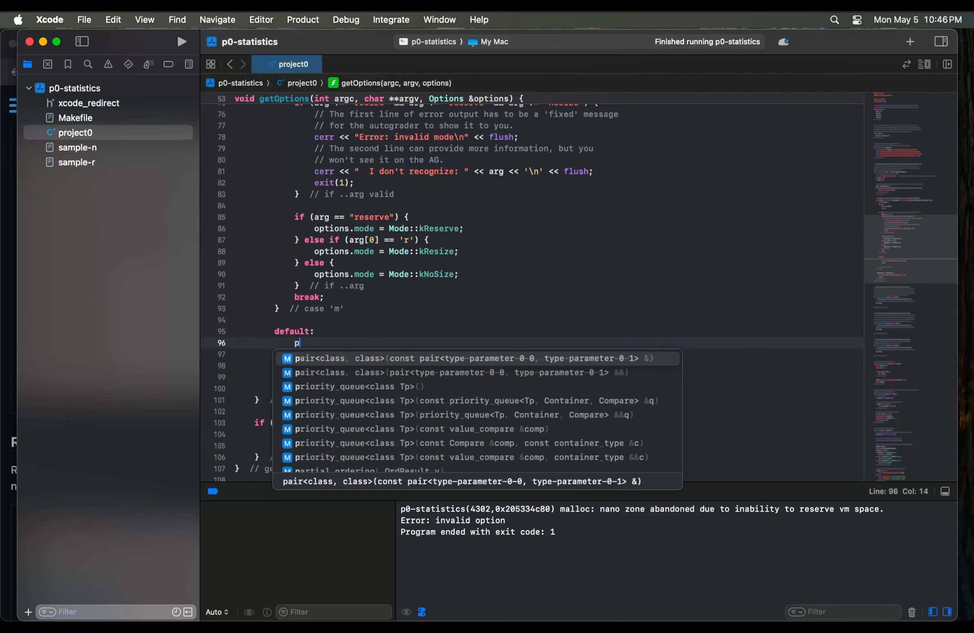
pyautogui.write('rintHelp(')
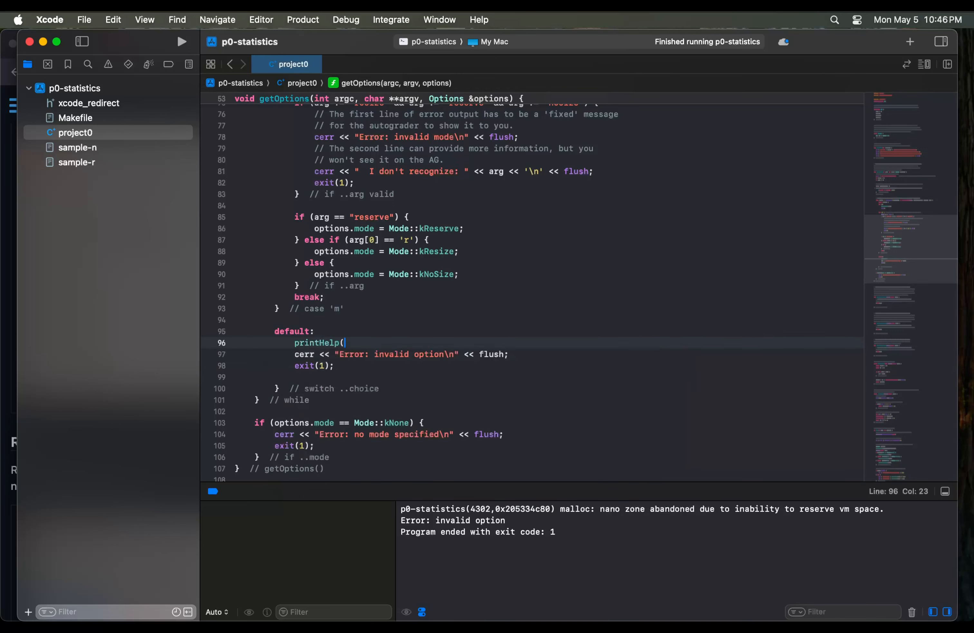
pyautogui.write(');')
pyautogui.press('Left')
pyautogui.press('Left')
pyautogui.press('Left')
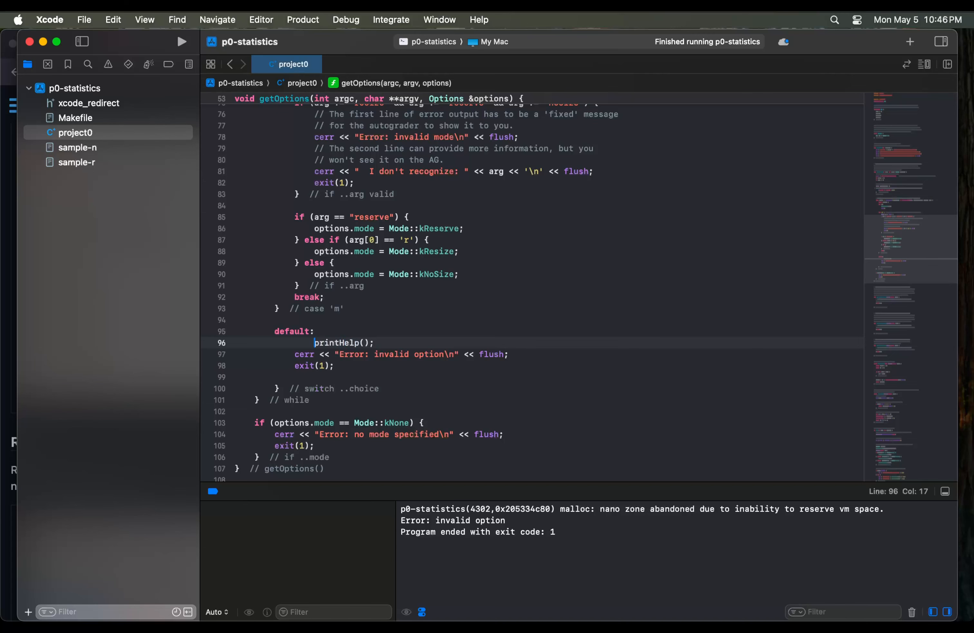
pyautogui.press('BackSpace')
pyautogui.press('BackSpace')
pyautogui.press('BackSpace')
pyautogui.press('BackSpace')
# Copy the *argv argument from the case 'h' call into the new printHelp call in the default case
pyautogui.scroll(8, 321, 304)
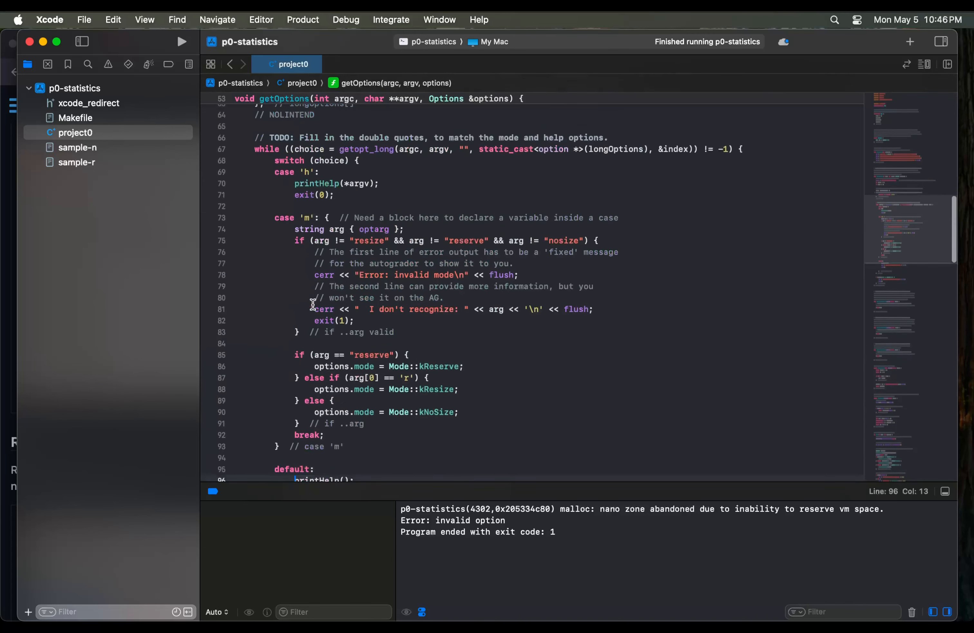
pyautogui.moveTo(346, 200); pyautogui.dragTo(370, 201)
pyautogui.press('cmd+c')
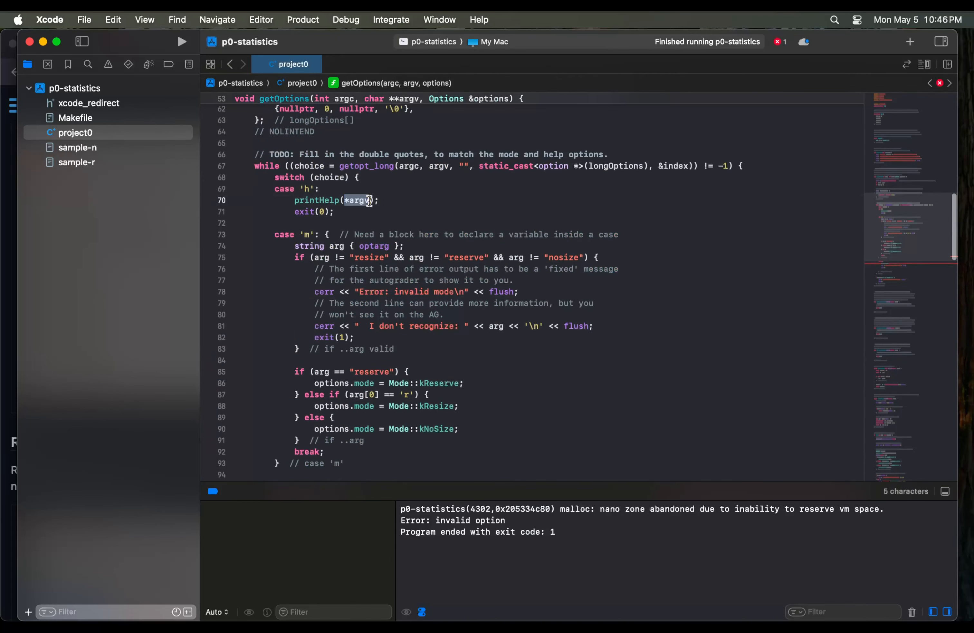
pyautogui.scroll(-1, 389, 238)
pyautogui.scroll(-5, 390, 238)
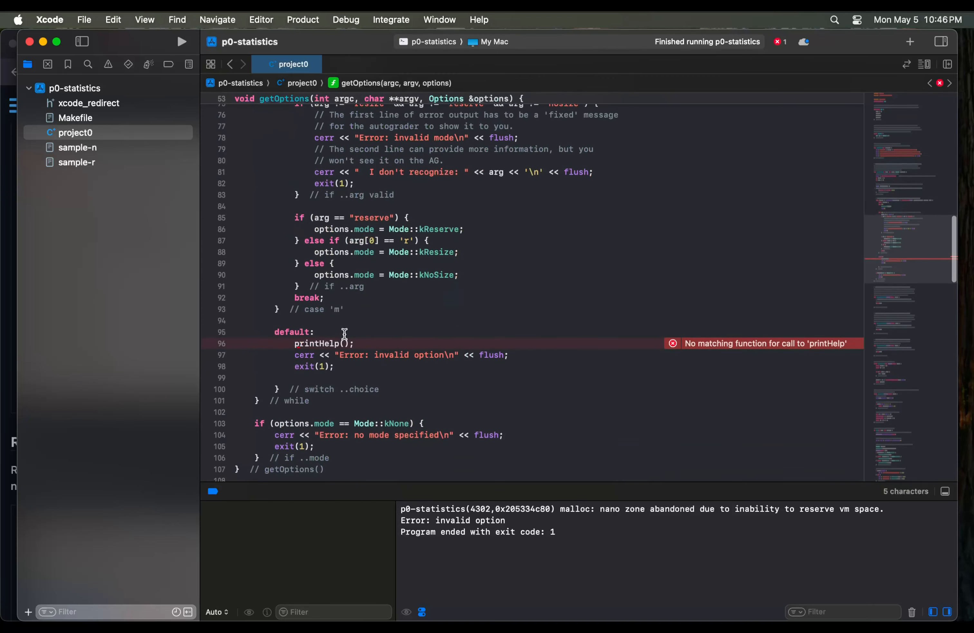
pyautogui.click(345, 343)
pyautogui.press('cmd+v')
pyautogui.click(377, 356)
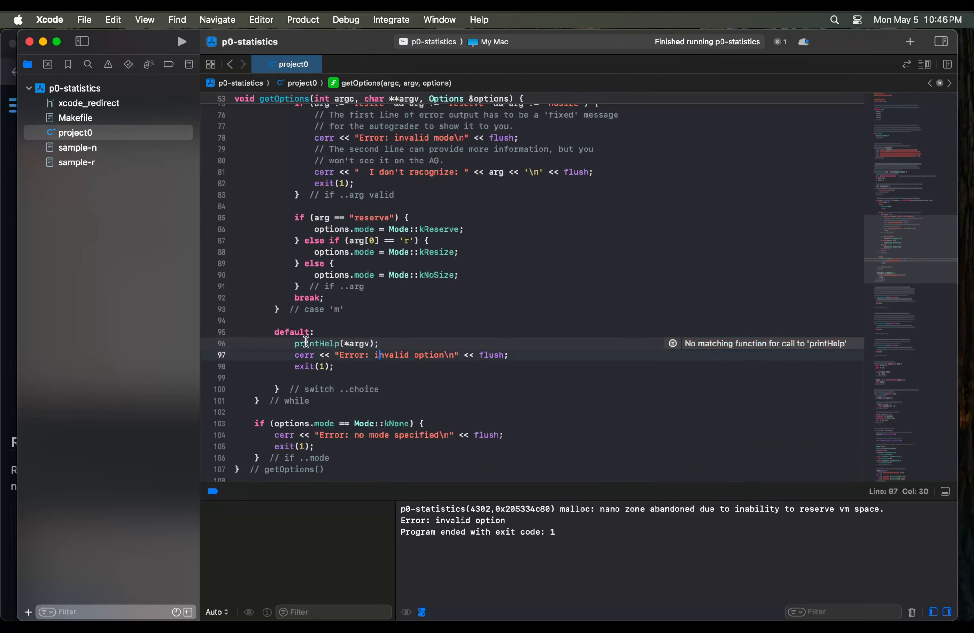
# Set a breakpoint on the printHelp(*argv); line in the default case and run the program
pyautogui.click(306, 343)
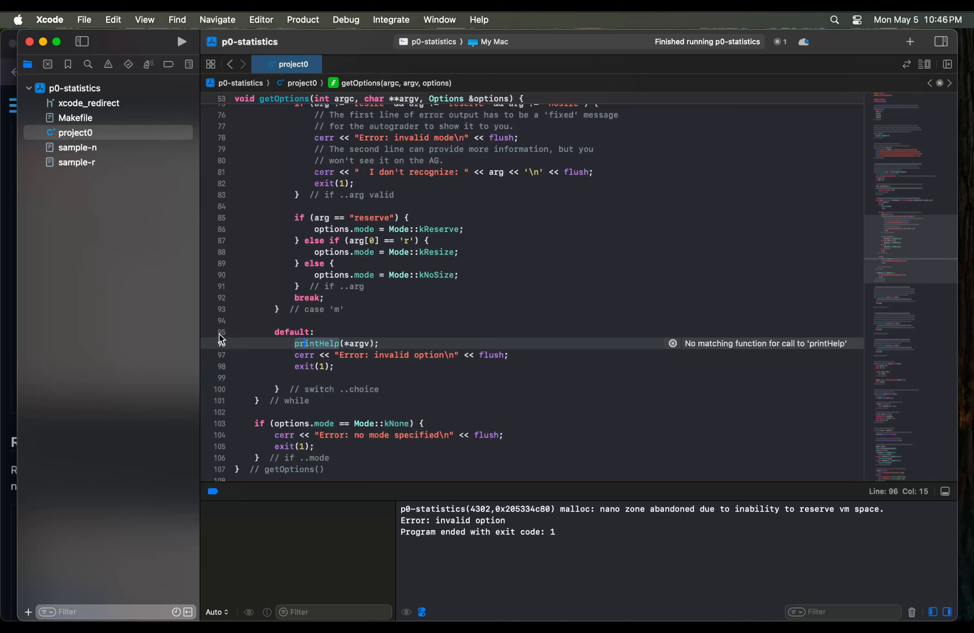
pyautogui.click(213, 344)
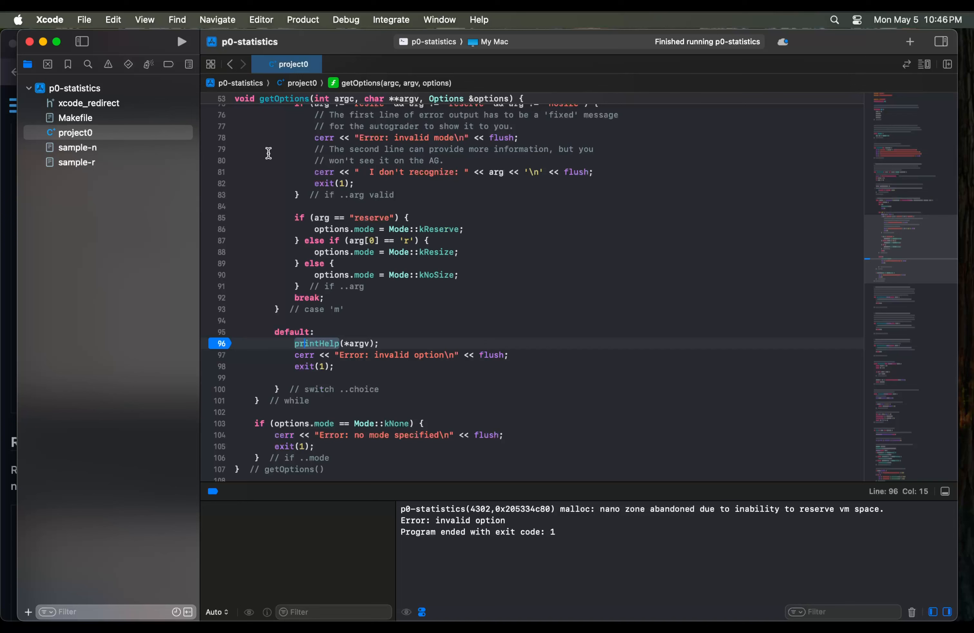
pyautogui.click(182, 42)
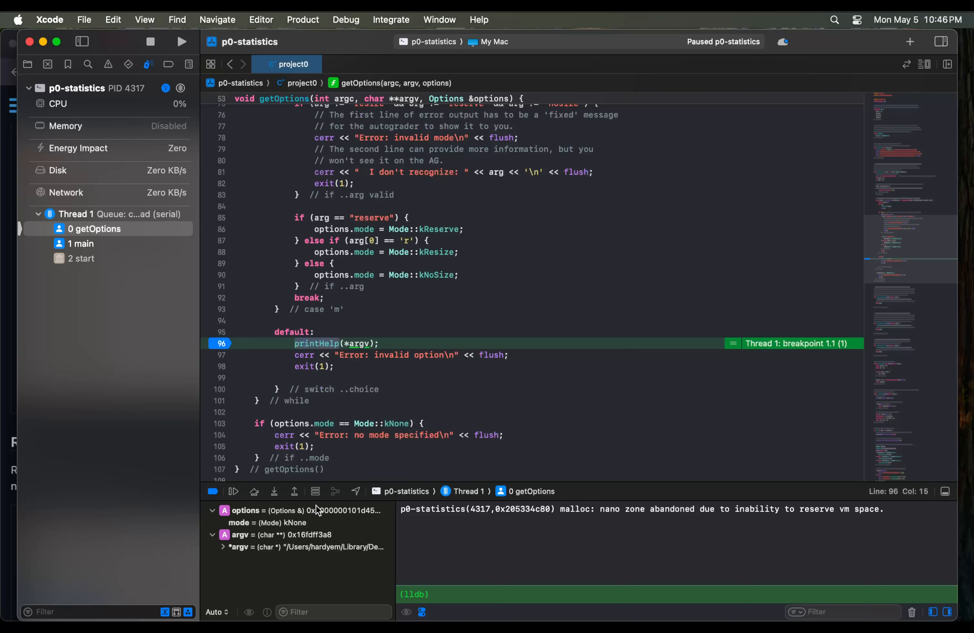
# Inspect the mode variable while paused and compare it with its default in the Options struct and the checks in getOptions
pyautogui.click(291, 522)
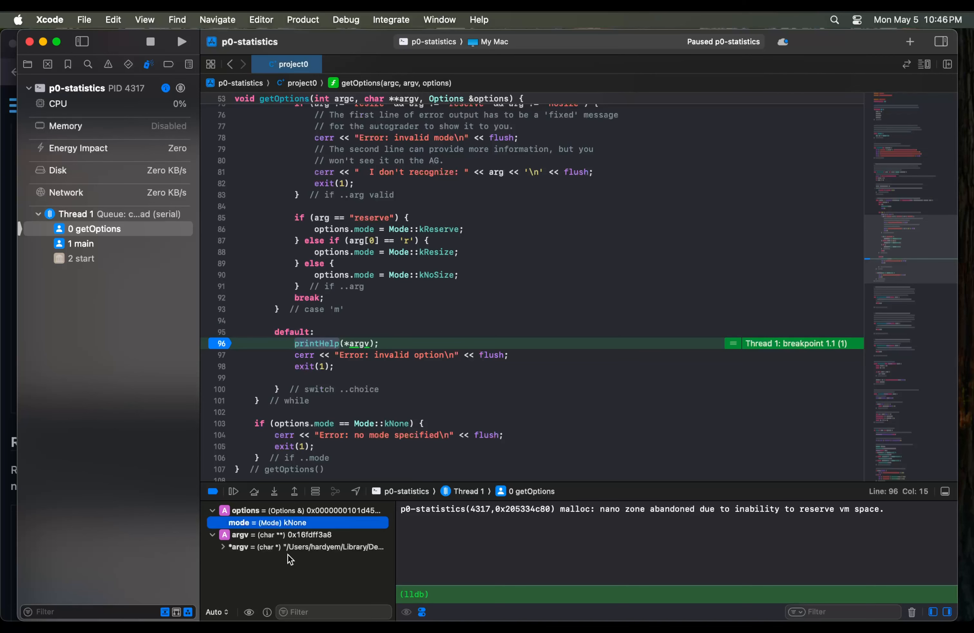
pyautogui.scroll(15, 361, 374)
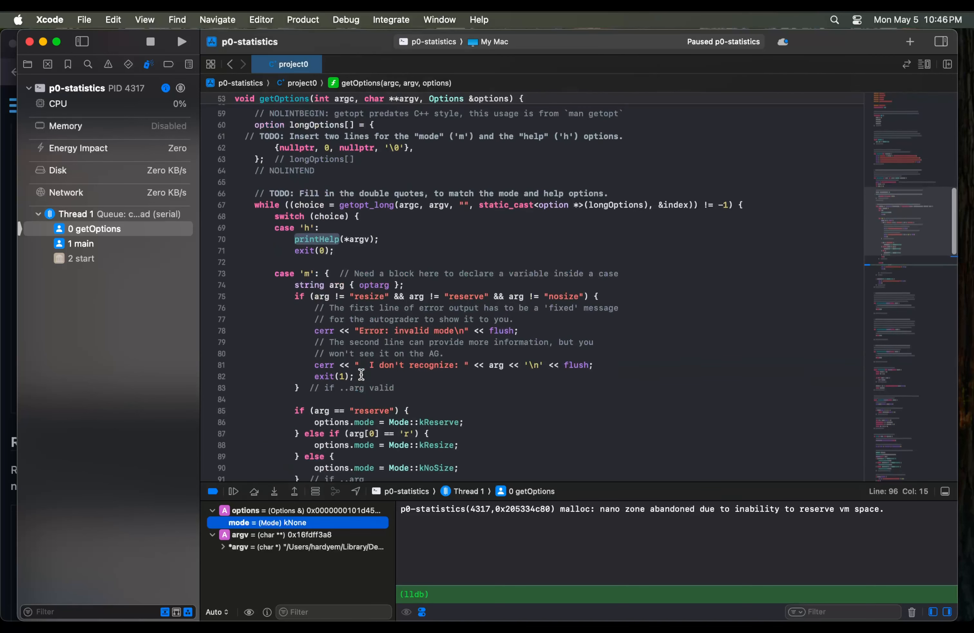
pyautogui.scroll(2, 361, 374)
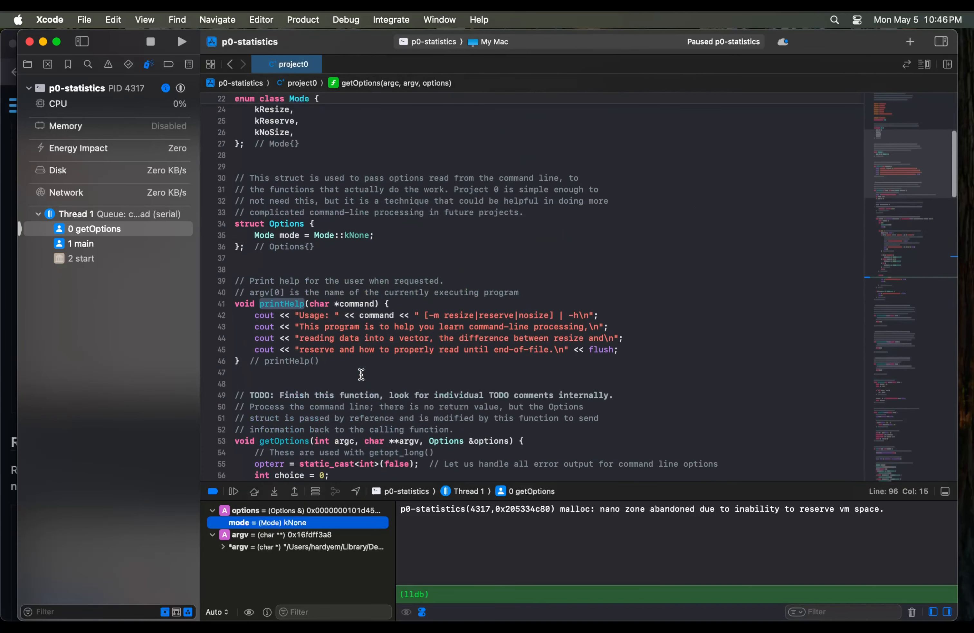
pyautogui.click(327, 234)
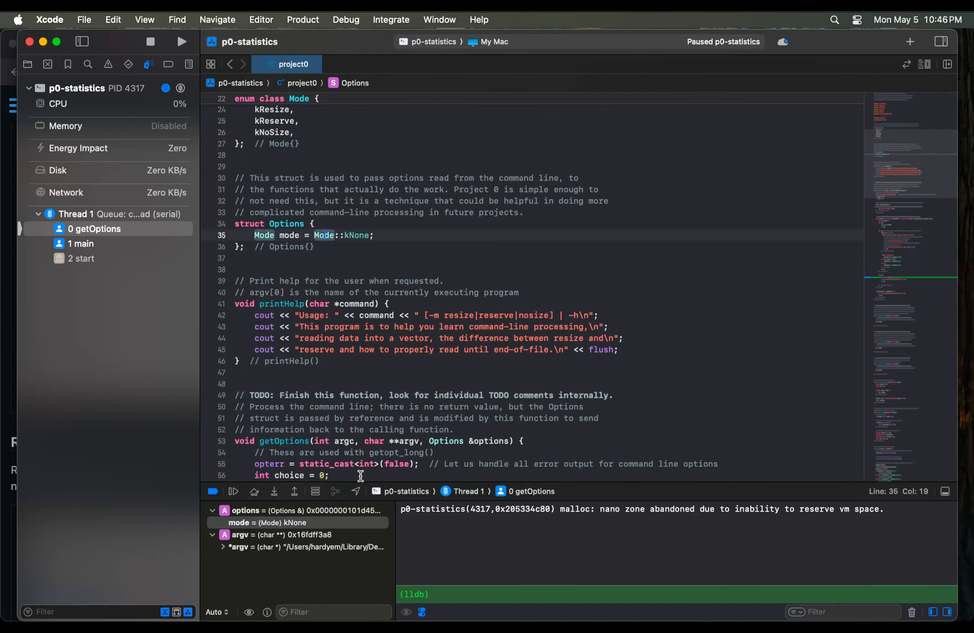
pyautogui.scroll(-15, 414, 386)
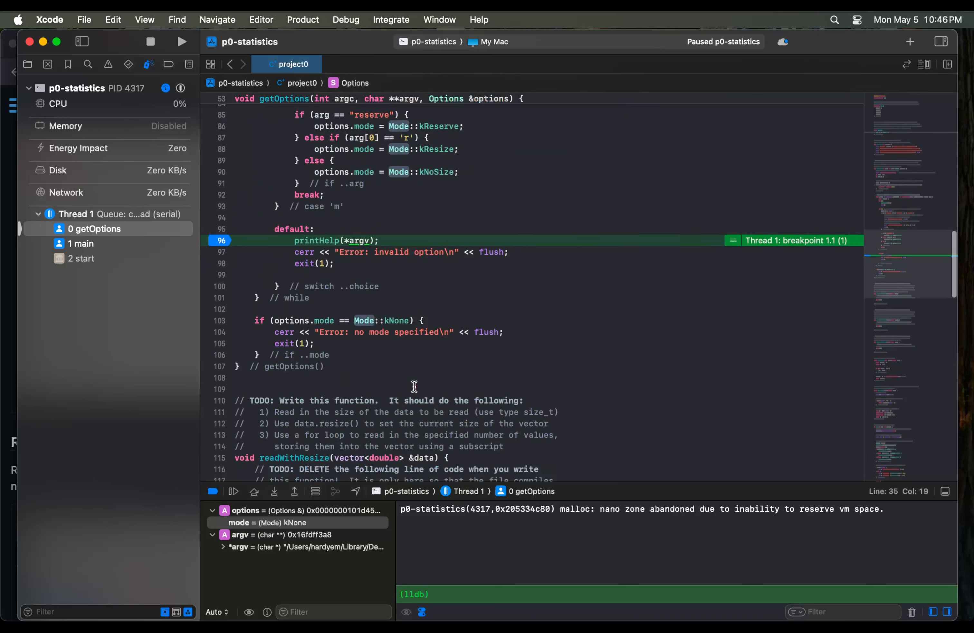
pyautogui.scroll(2, 414, 388)
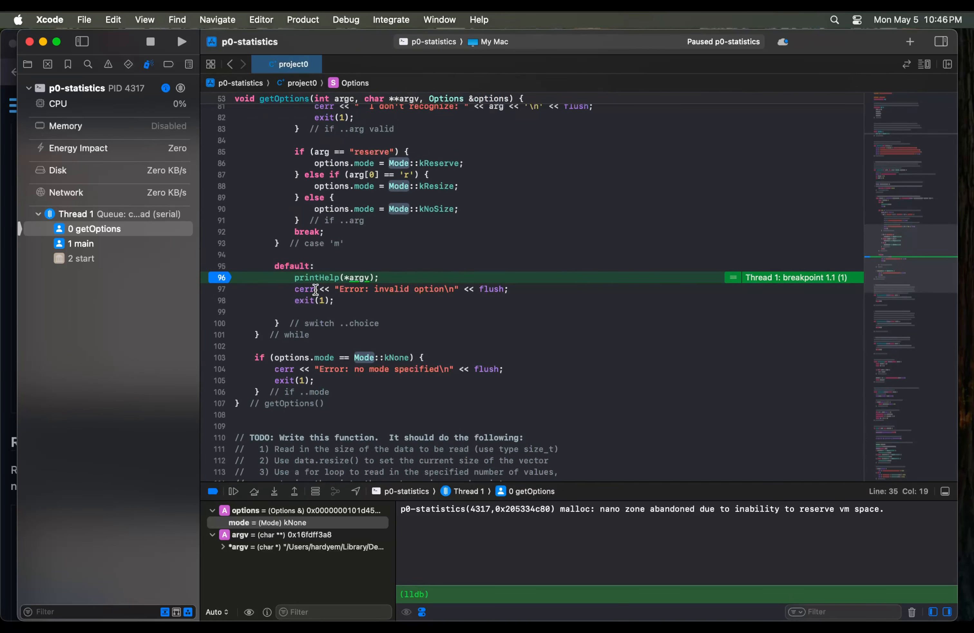
pyautogui.scroll(2, 341, 308)
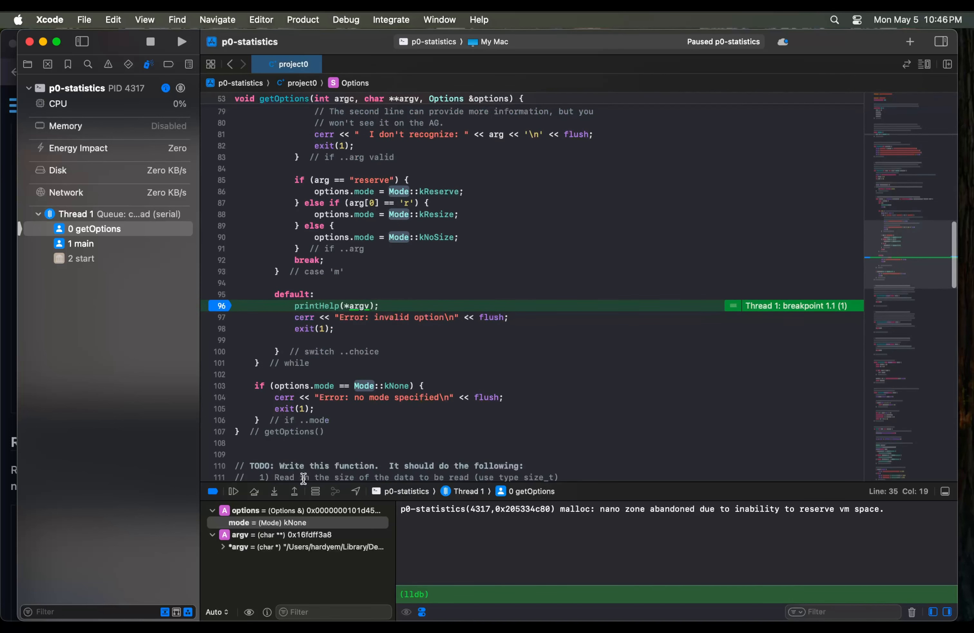
# Step into printHelp, step over its first three output statements, and step back out to getOptions
pyautogui.click(273, 492)
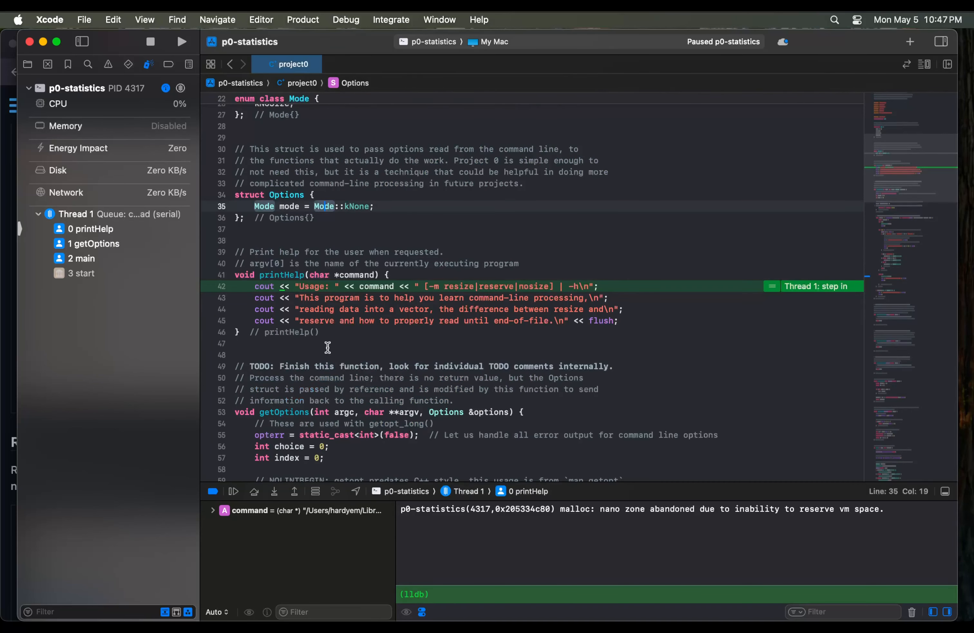
pyautogui.click(254, 491)
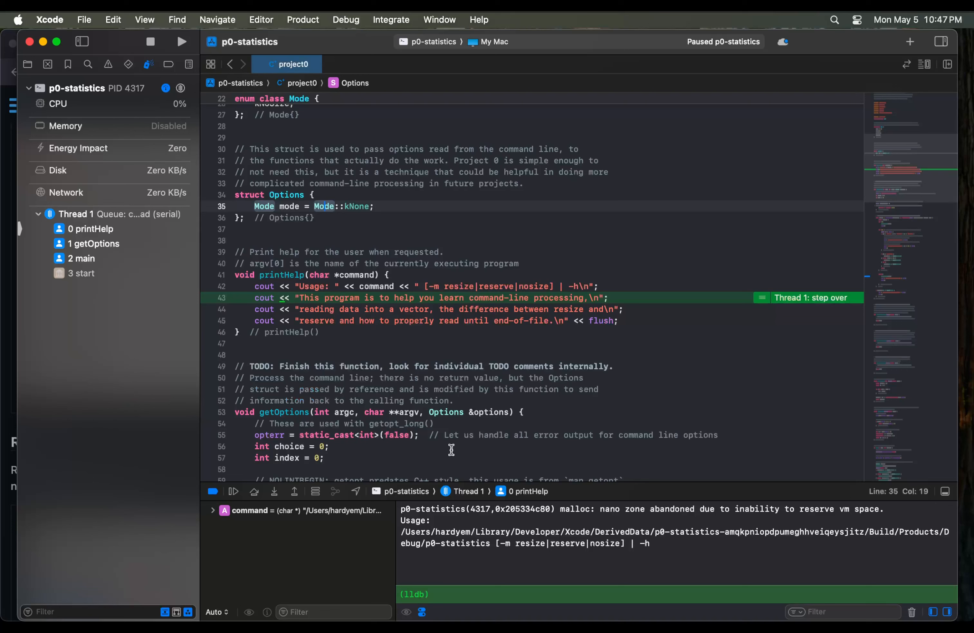
pyautogui.click(257, 490)
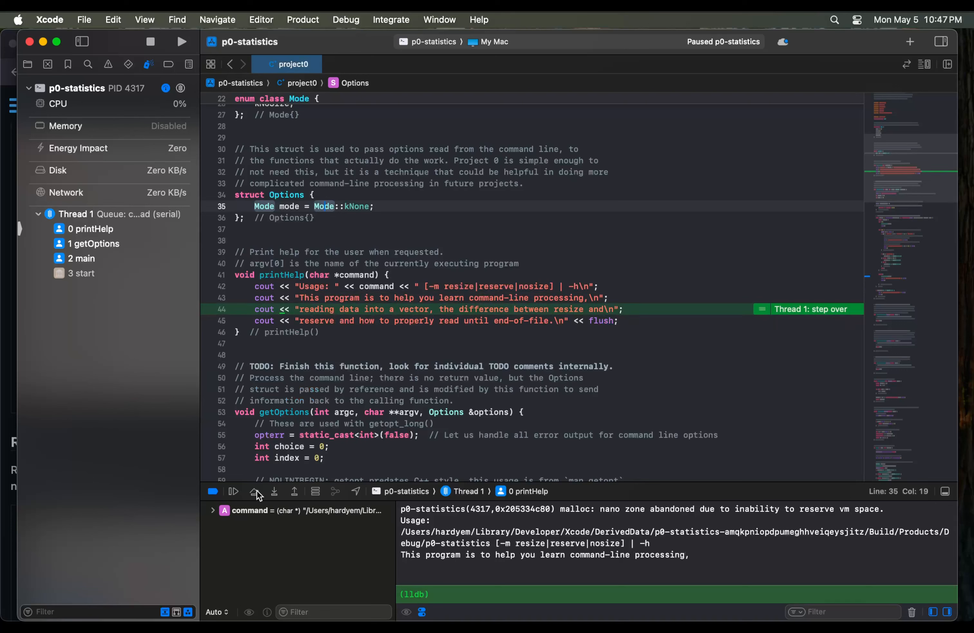
pyautogui.click(257, 490)
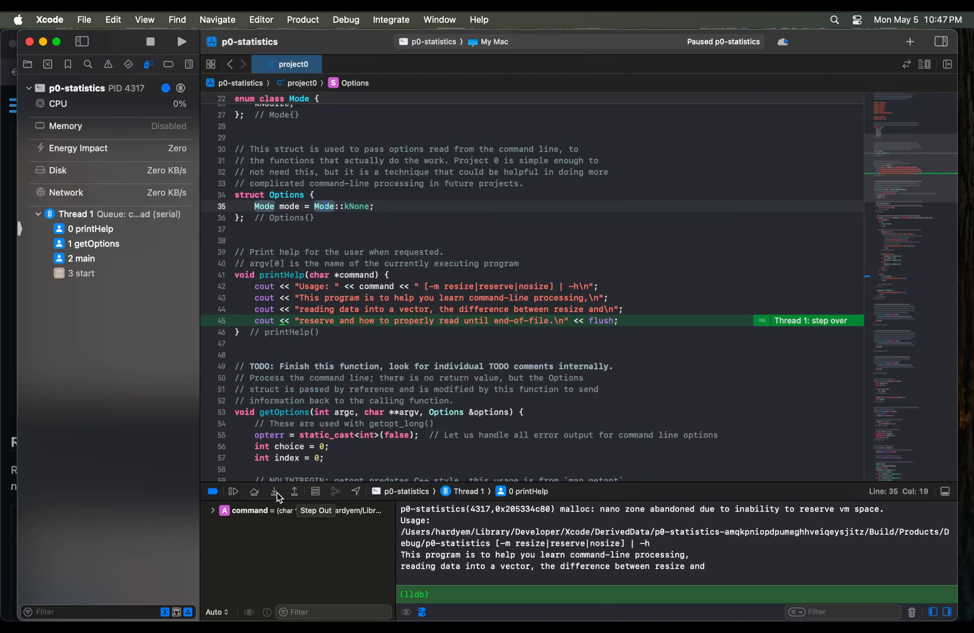
pyautogui.click(294, 491)
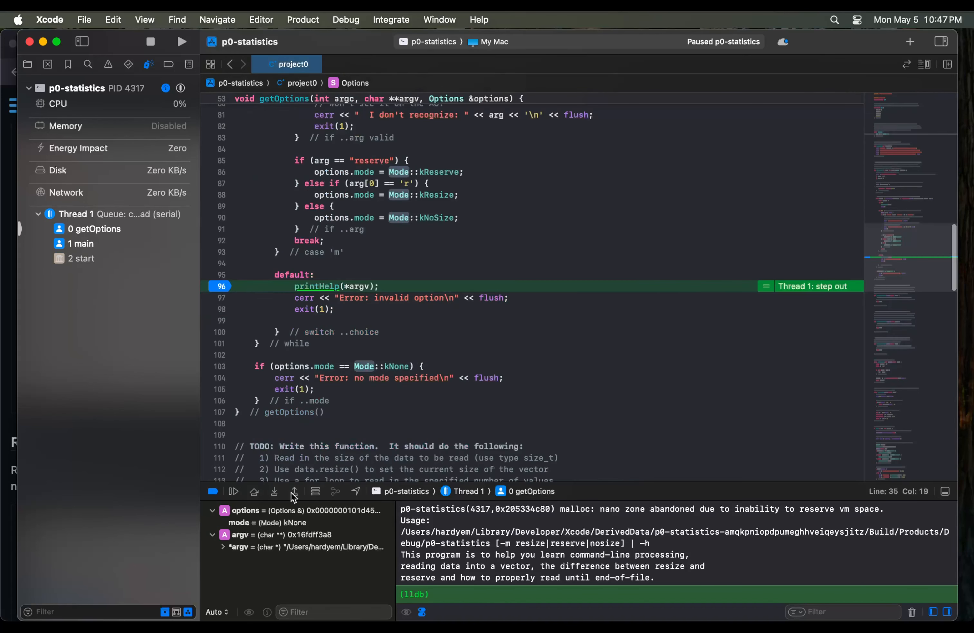
# Step over the remaining statements of the default case, including exit(1);, to end the debug session
pyautogui.click(257, 492)
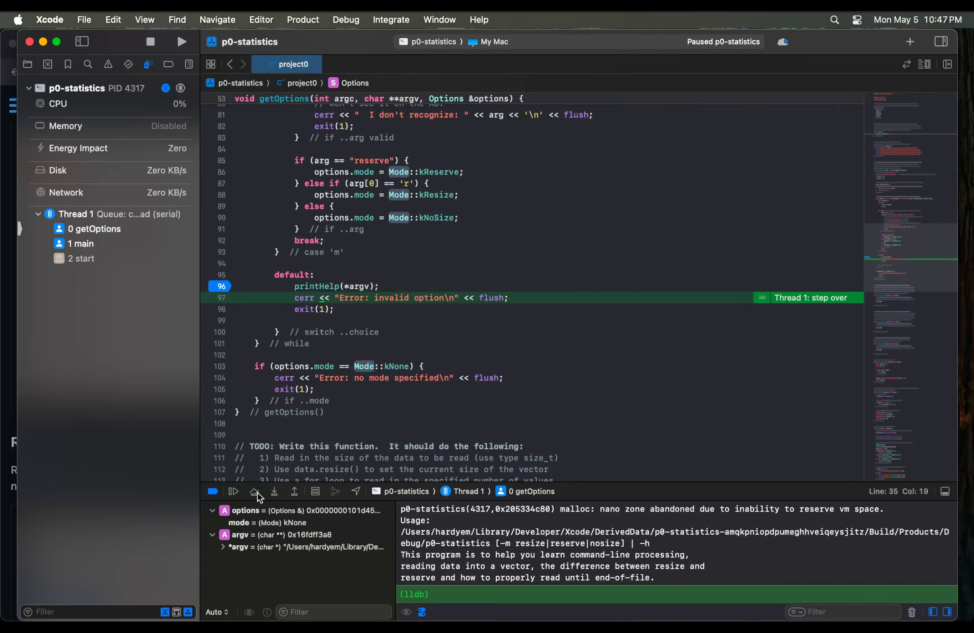
pyautogui.click(257, 492)
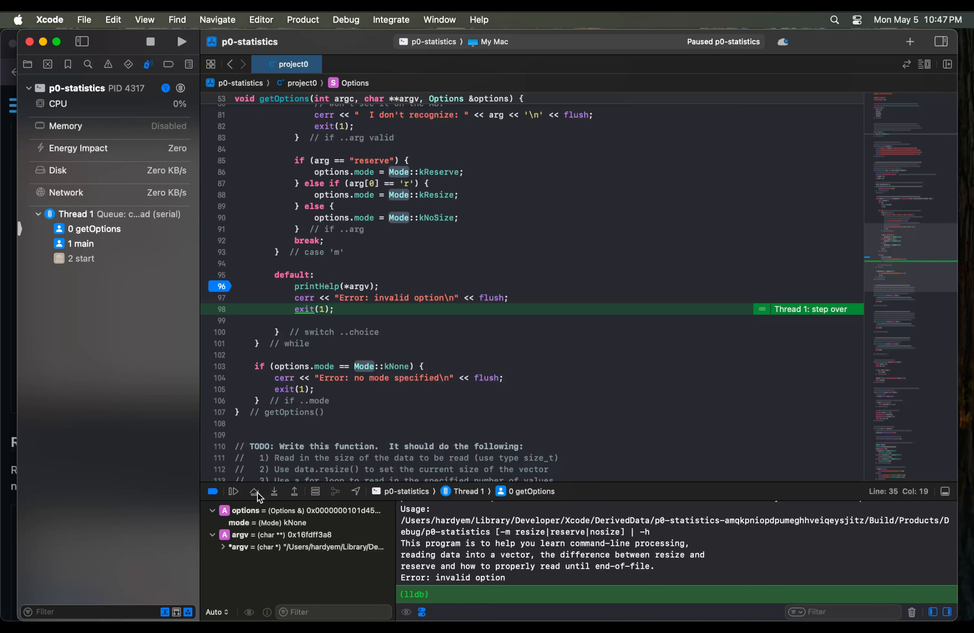
pyautogui.click(257, 492)
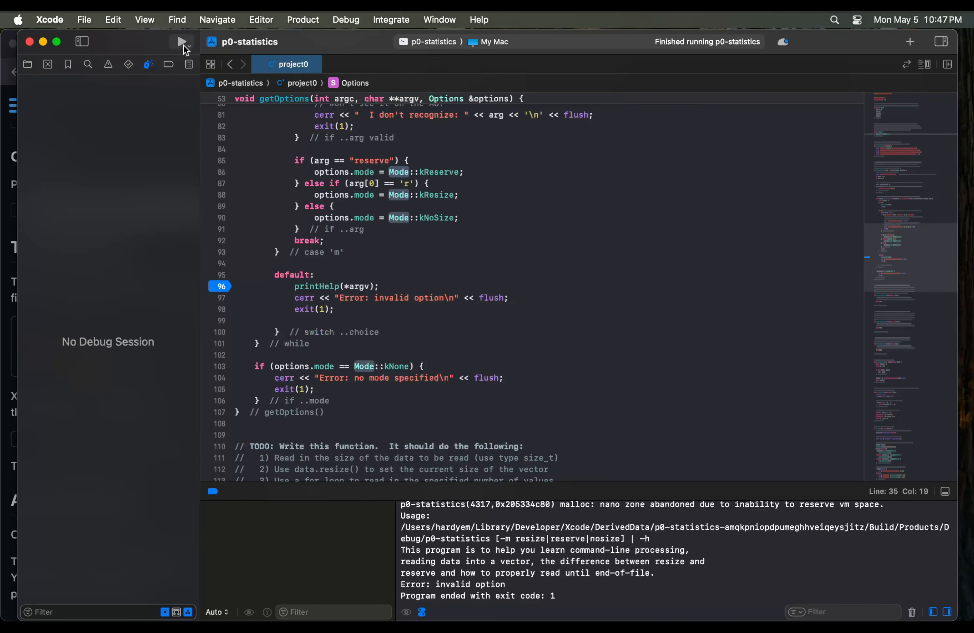
# Rerun the program to the printHelp breakpoint and inspect the contents of argv in the code
pyautogui.click(181, 43)
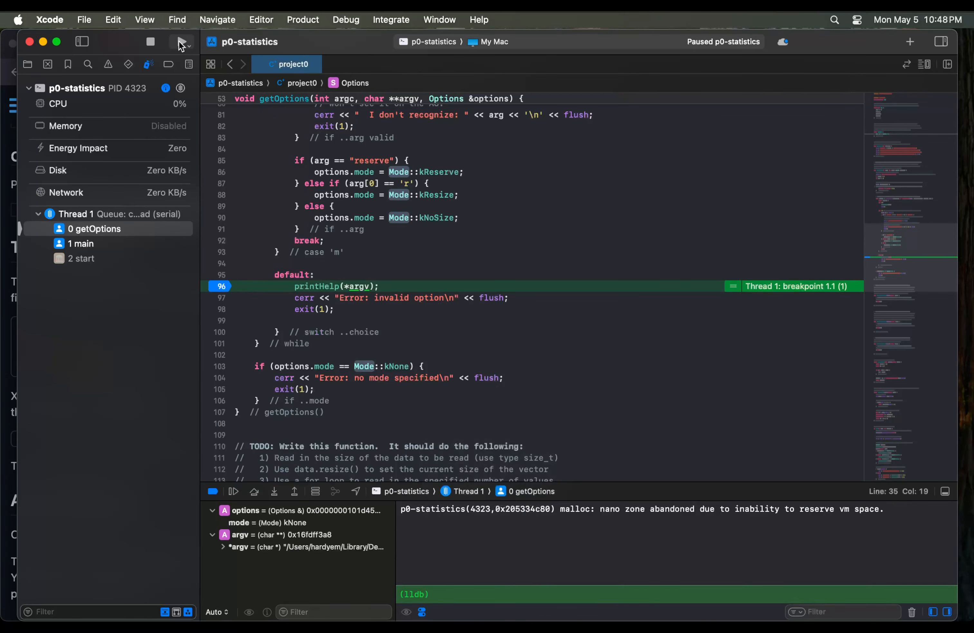
pyautogui.moveTo(359, 284)
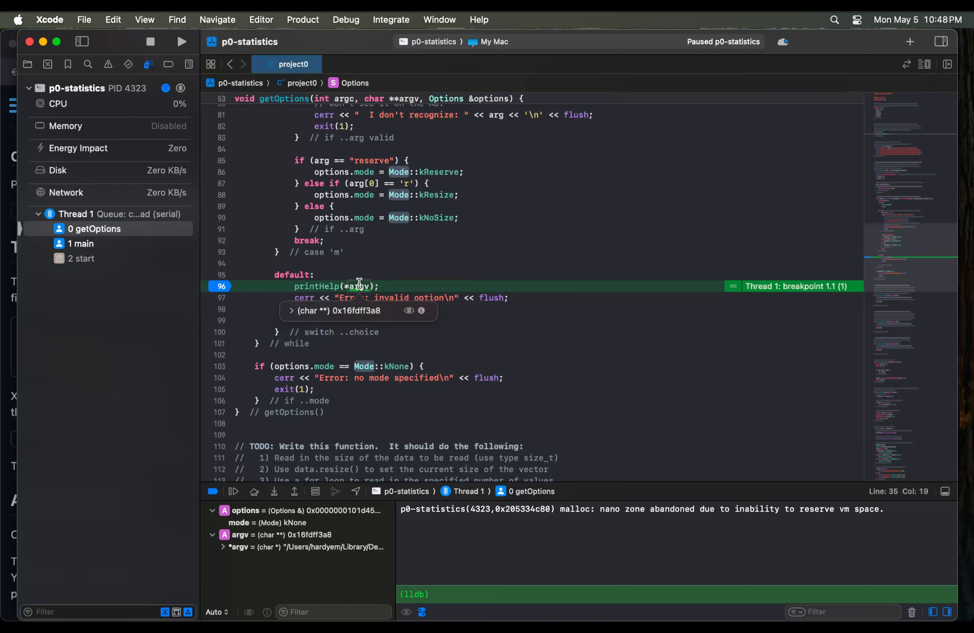
pyautogui.click(294, 310)
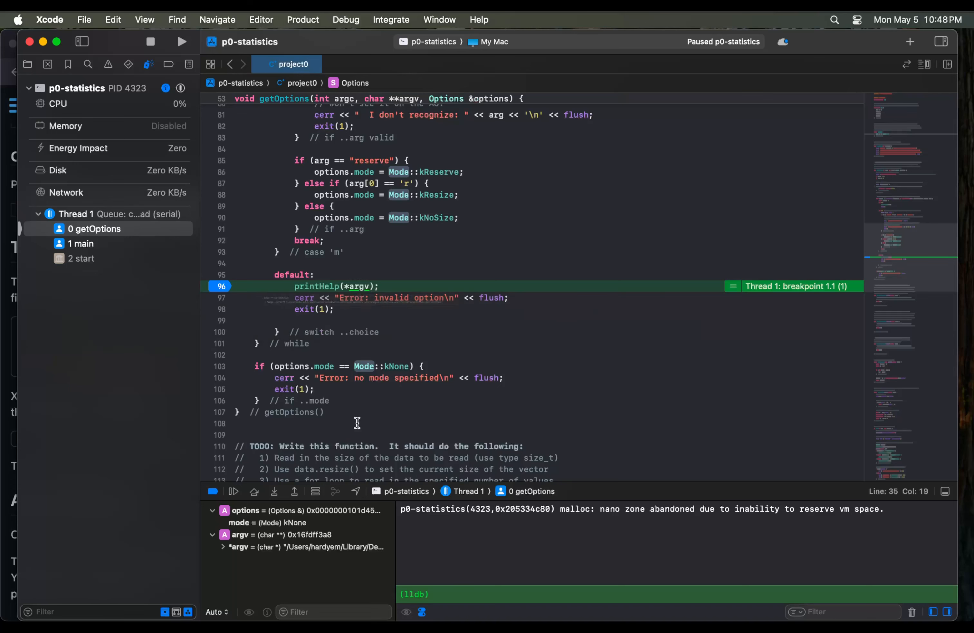
pyautogui.click(308, 401)
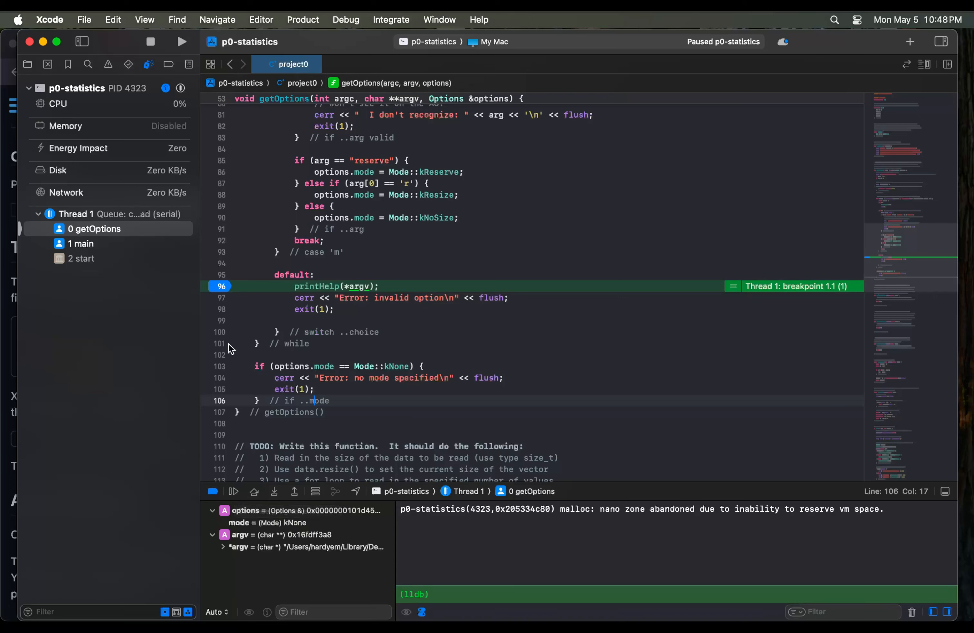
# Add a breakpoint on the default case's exit(1); line, continue execution to it, and continue until the program ends
pyautogui.click(216, 308)
pyautogui.click(233, 492)
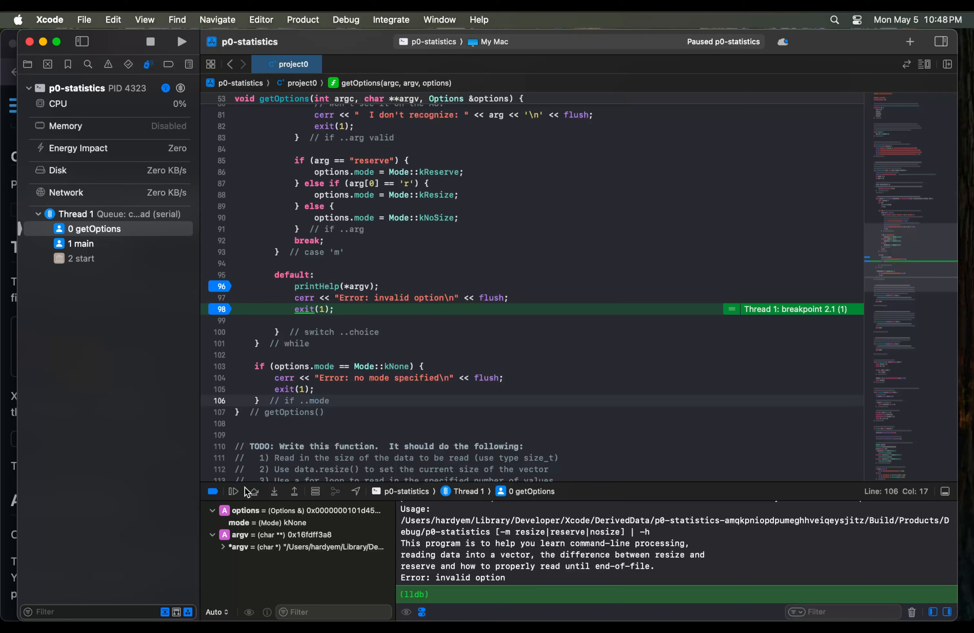
pyautogui.click(234, 491)
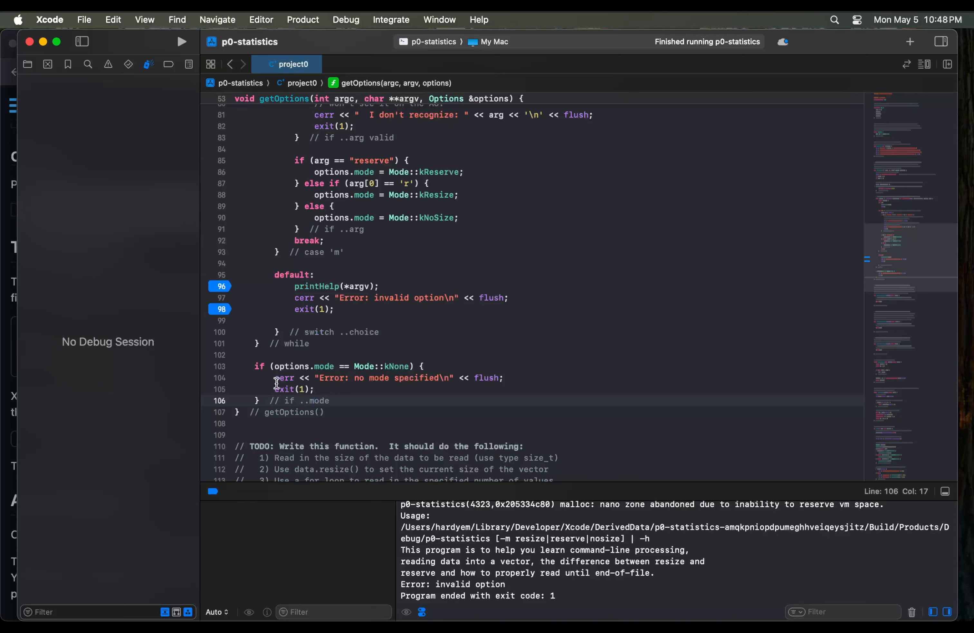
# Delete the printHelp(*argv); line from the default case together with its breakpoint
pyautogui.click(333, 288)
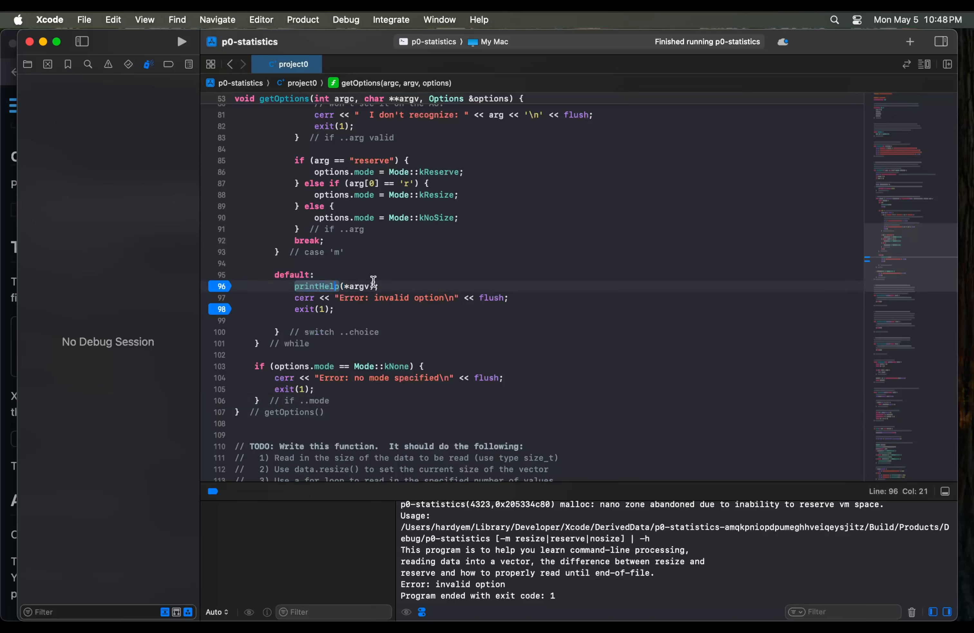
pyautogui.moveTo(377, 285); pyautogui.dragTo(370, 276)
pyautogui.press('BackSpace')
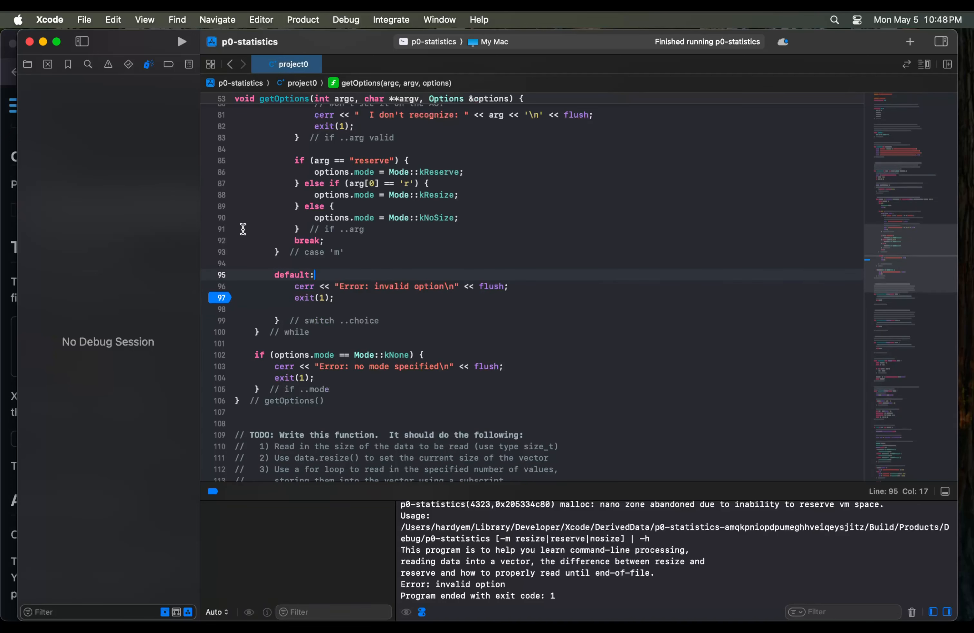